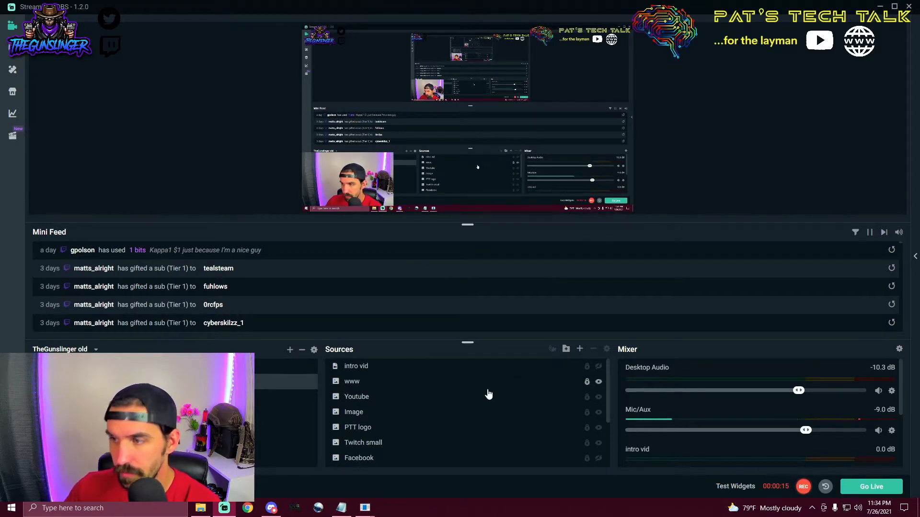
left_click(890, 430)
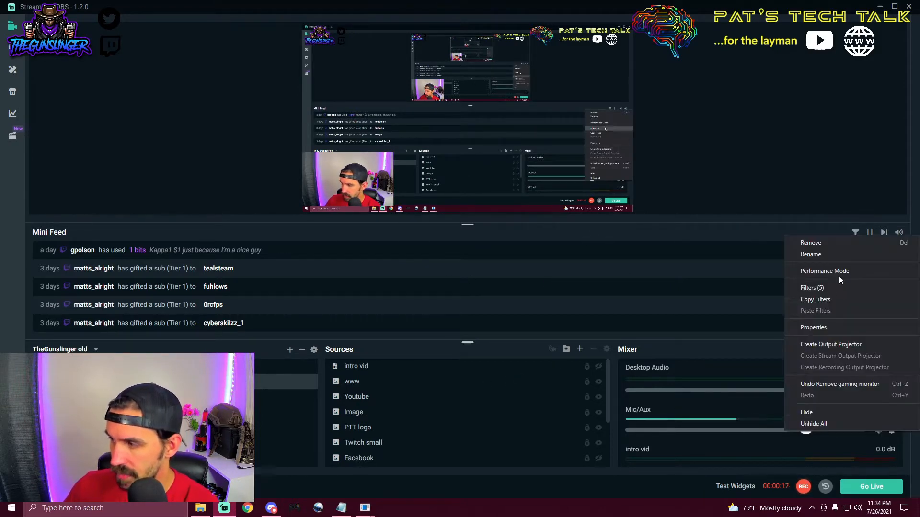
left_click(748, 141)
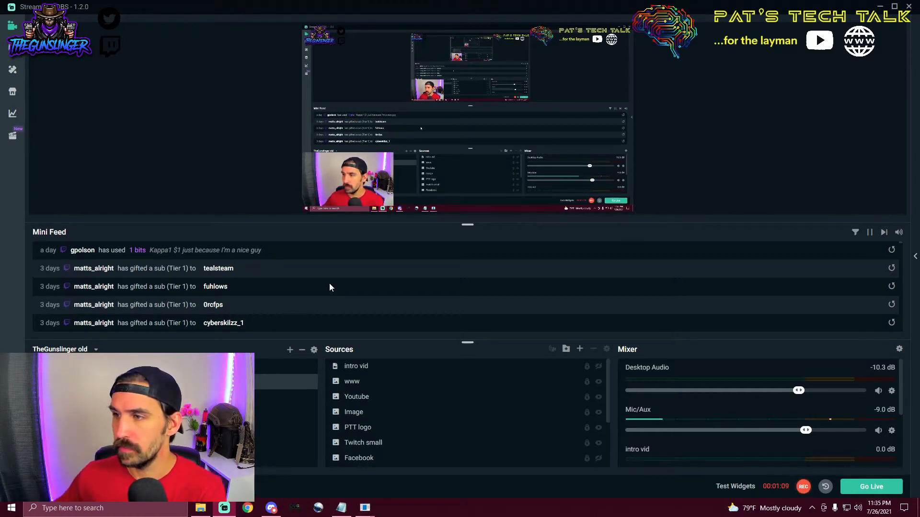
Open the overlay theme library, clear the Generic/Variety category filter and search the scene themes for "free"
left_click(13, 72)
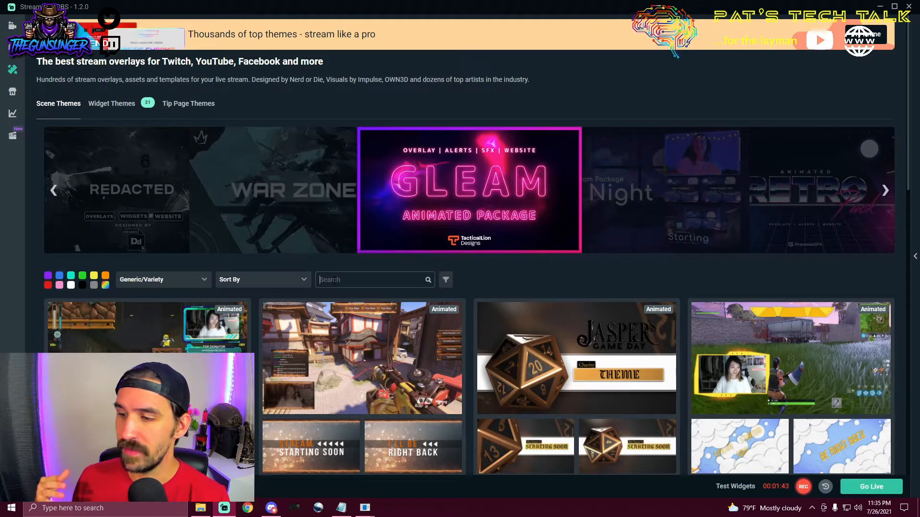
left_click(334, 279)
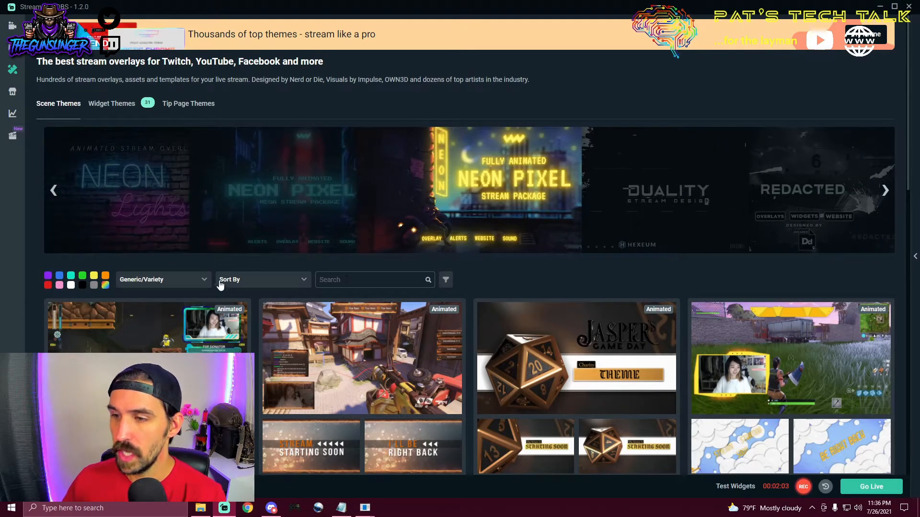
left_click(204, 280)
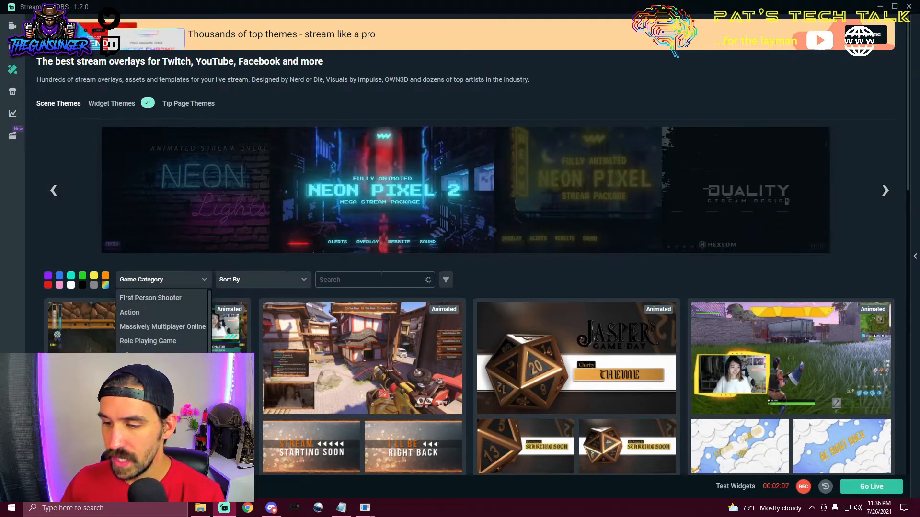
left_click(363, 285)
type("free")
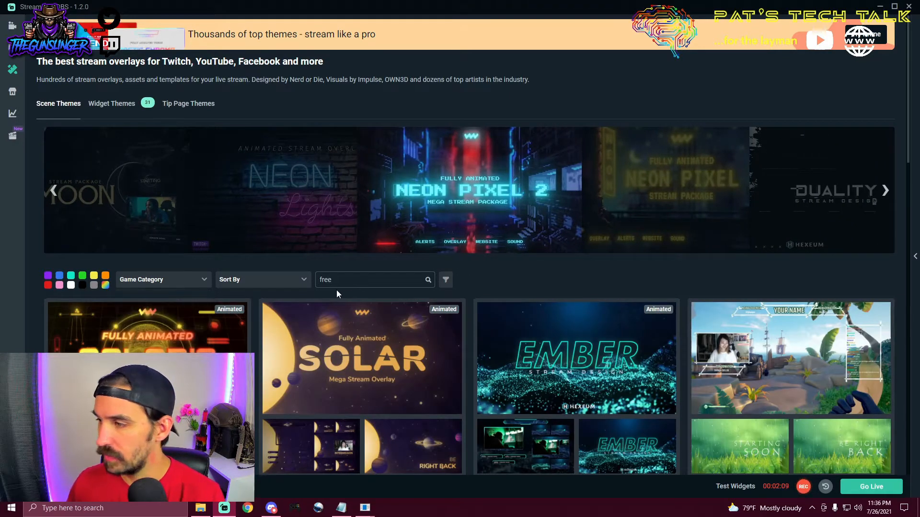
key("Return")
Look through the "free" scene themes and filter them by the Generic/Variety game category
scroll(284, 314, "down", 1)
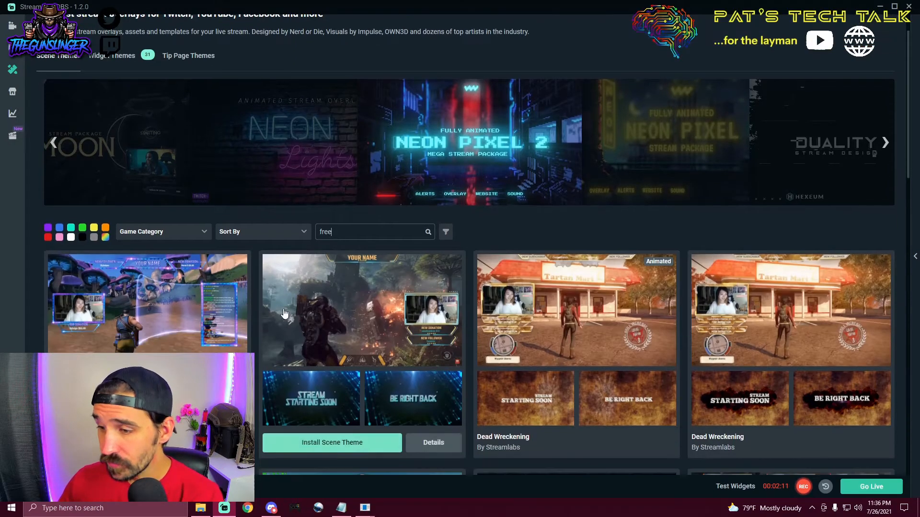
scroll(284, 314, "down", 10)
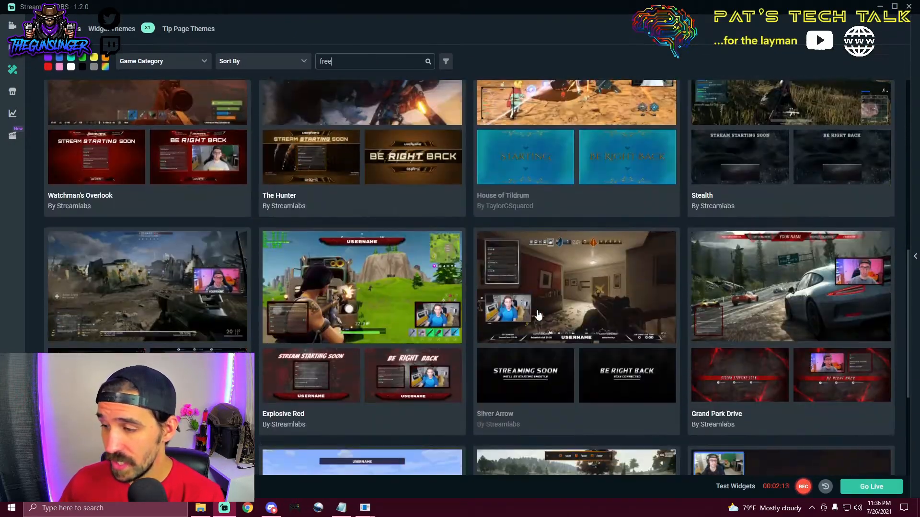
scroll(538, 313, "down", 7)
scroll(536, 432, "up", 8)
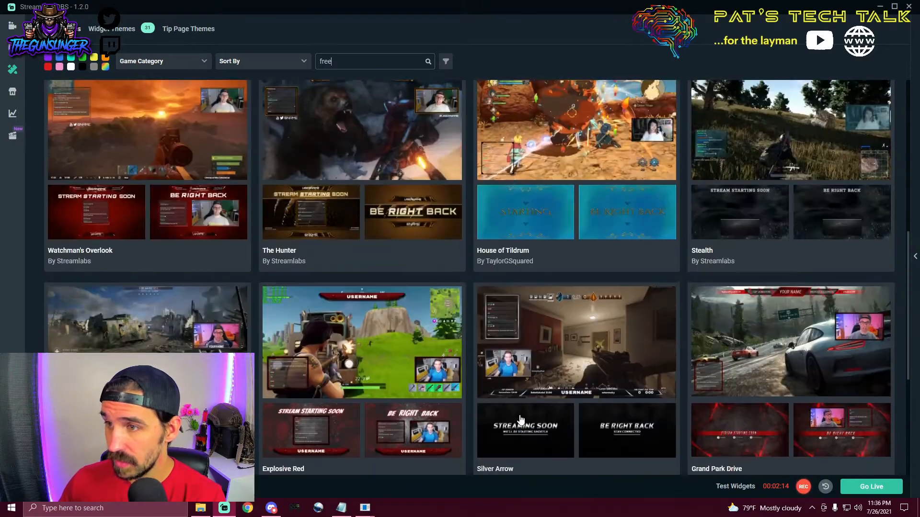
scroll(522, 419, "up", 10)
left_click(182, 136)
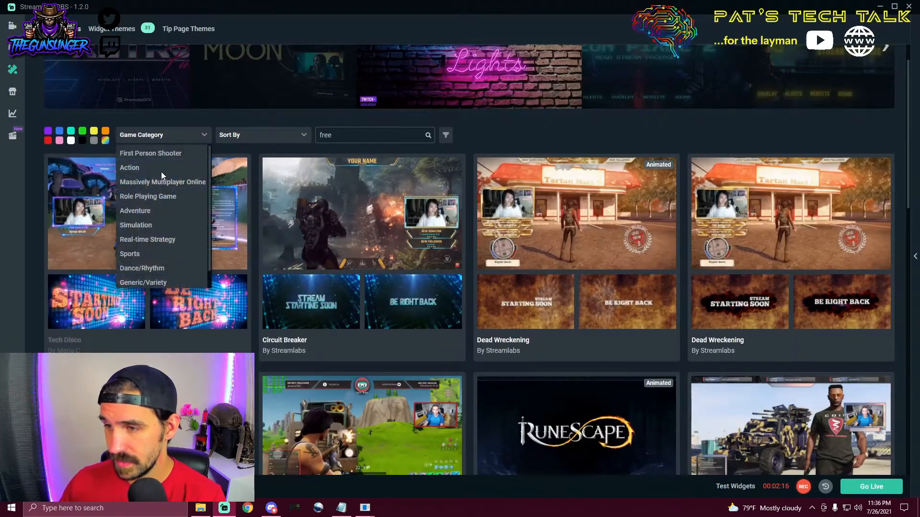
left_click(156, 282)
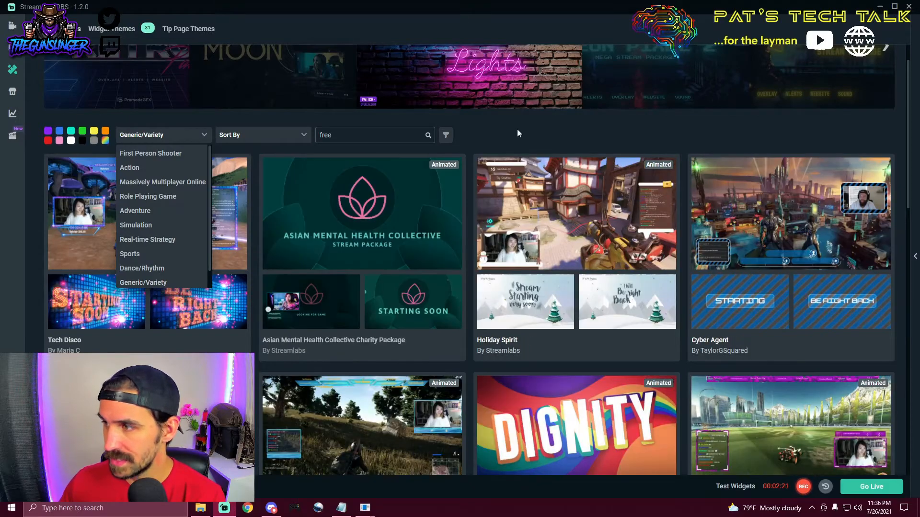
Browse the filtered Generic/Variety scene themes and preview individual ones such as Hexagon and Poseidon
scroll(544, 148, "down", 15)
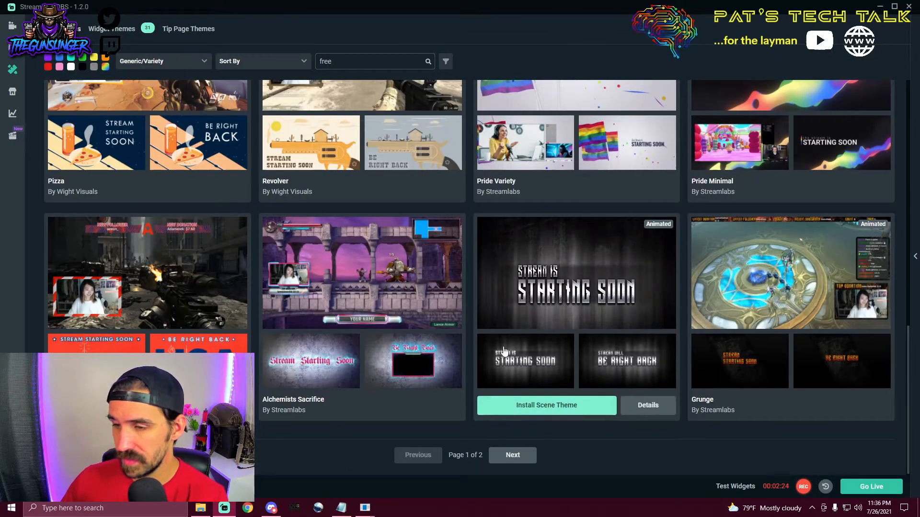
scroll(344, 315, "up", 3)
scroll(344, 314, "up", 2)
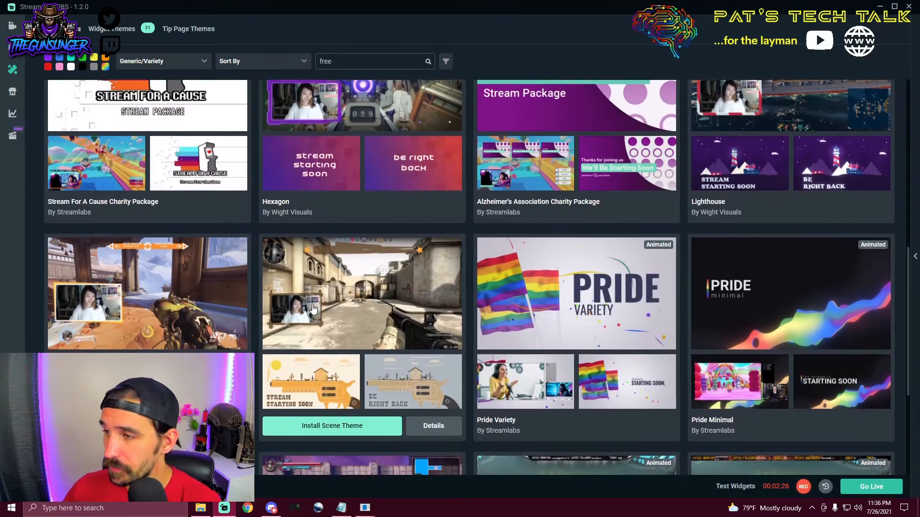
scroll(558, 190, "up", 4)
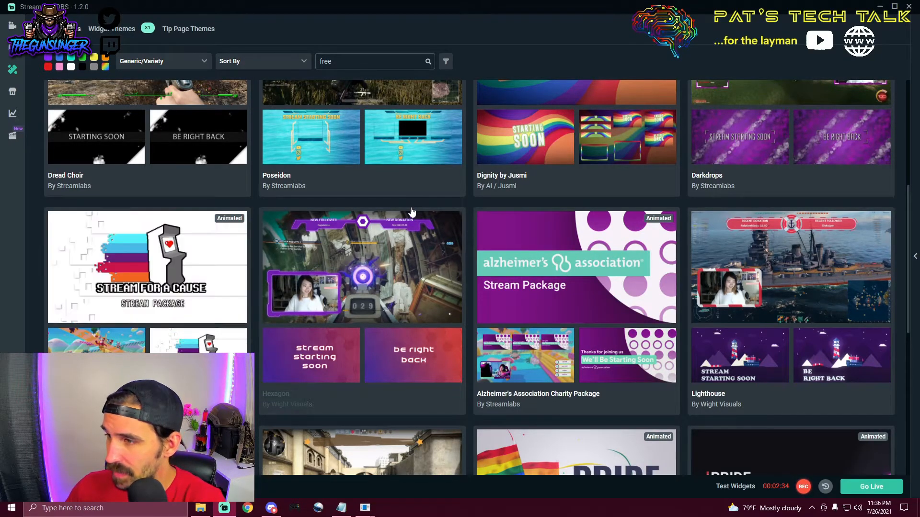
mouse_move(307, 320)
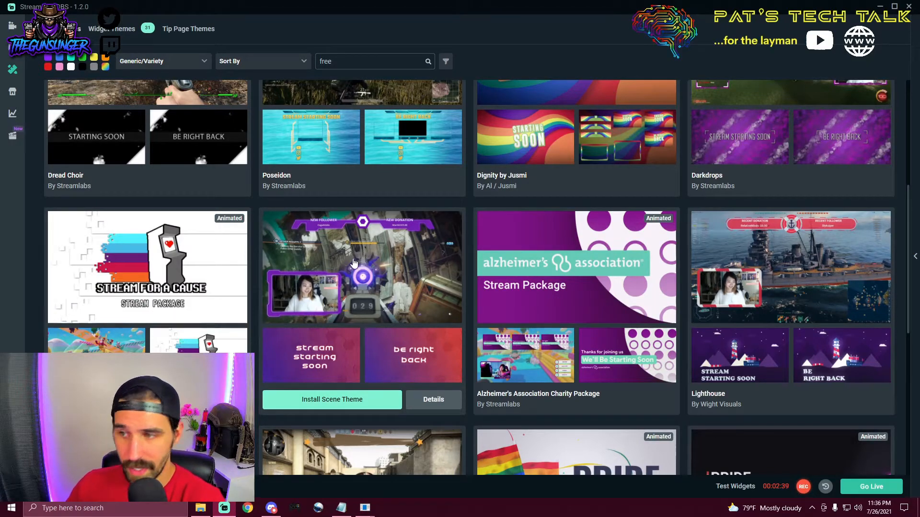
scroll(408, 280, "up", 4)
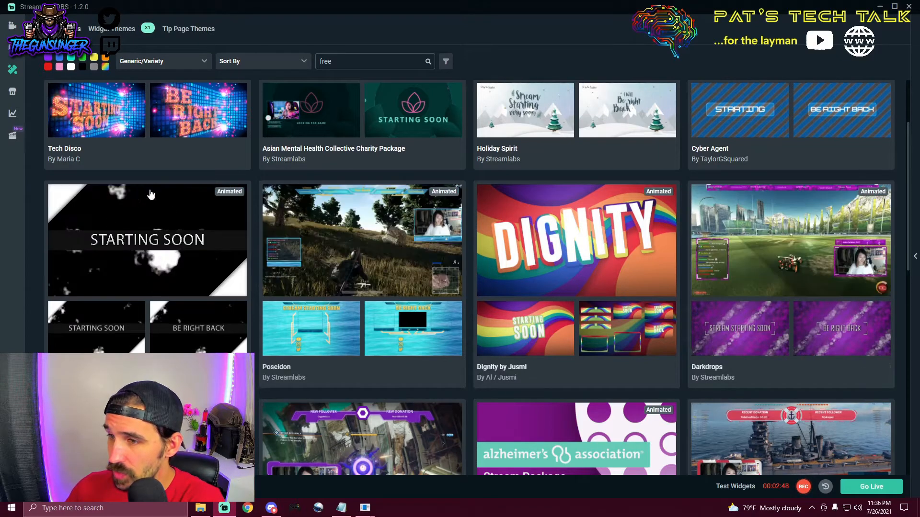
mouse_move(328, 194)
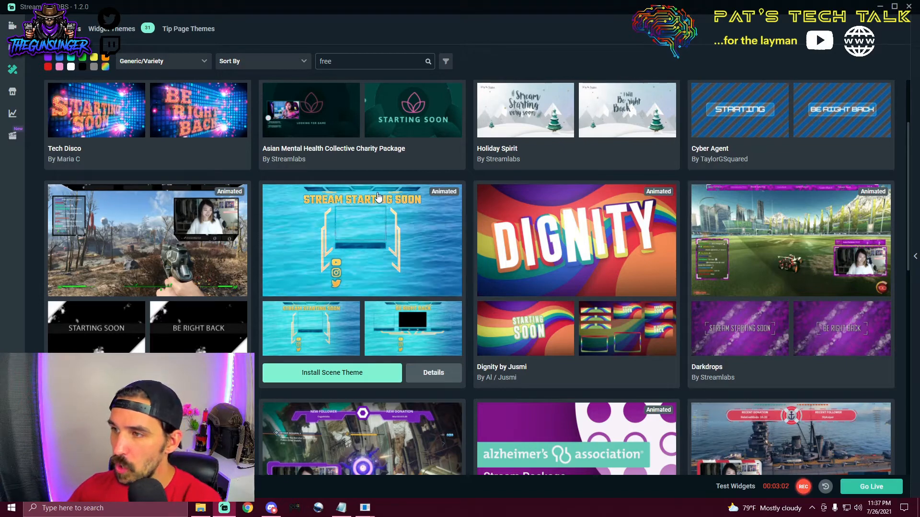
scroll(350, 373, "up", 1)
mouse_move(343, 416)
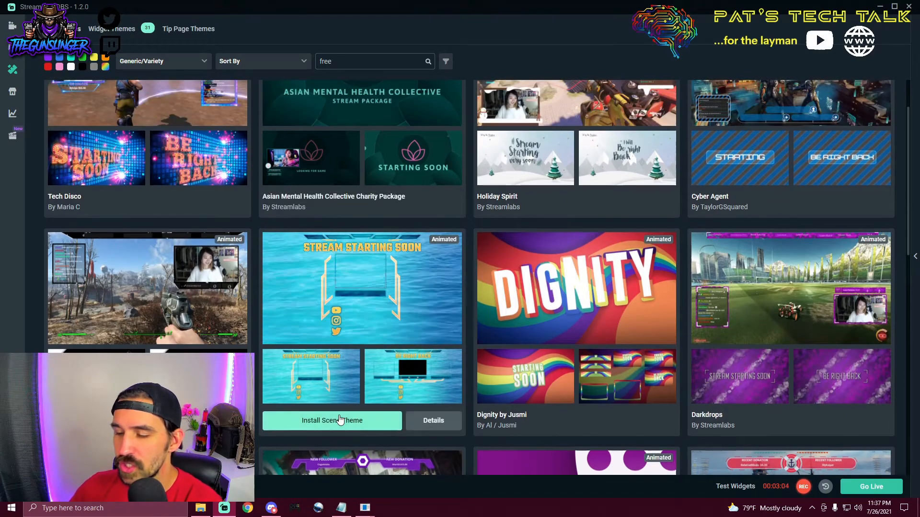
scroll(479, 335, "up", 4)
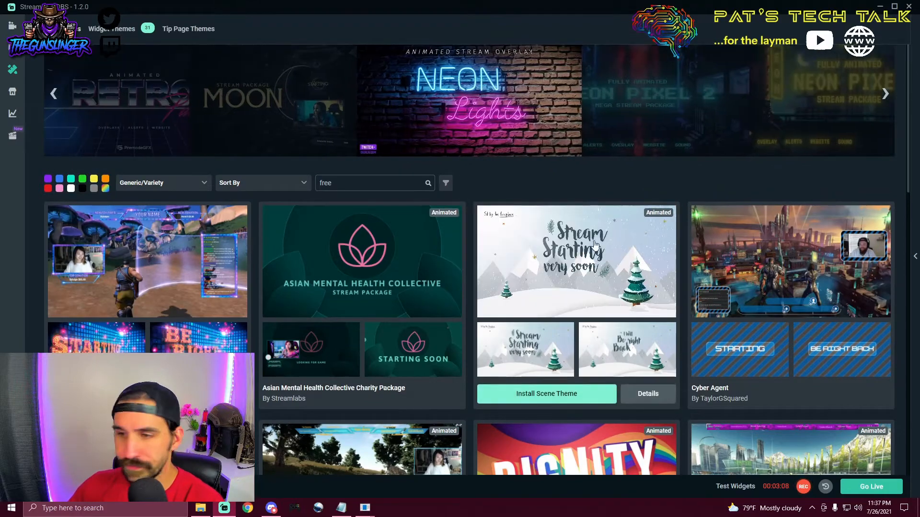
scroll(622, 239, "down", 9)
scroll(550, 300, "down", 6)
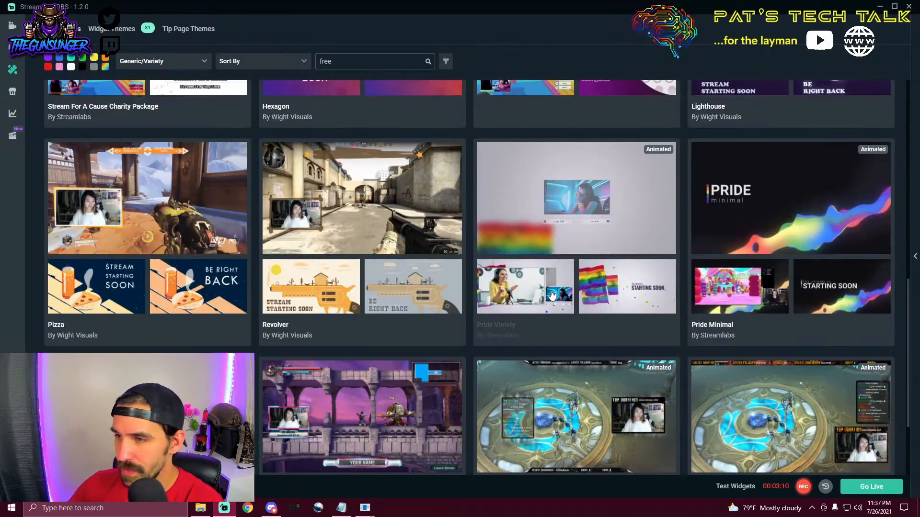
scroll(574, 360, "down", 3)
mouse_move(513, 313)
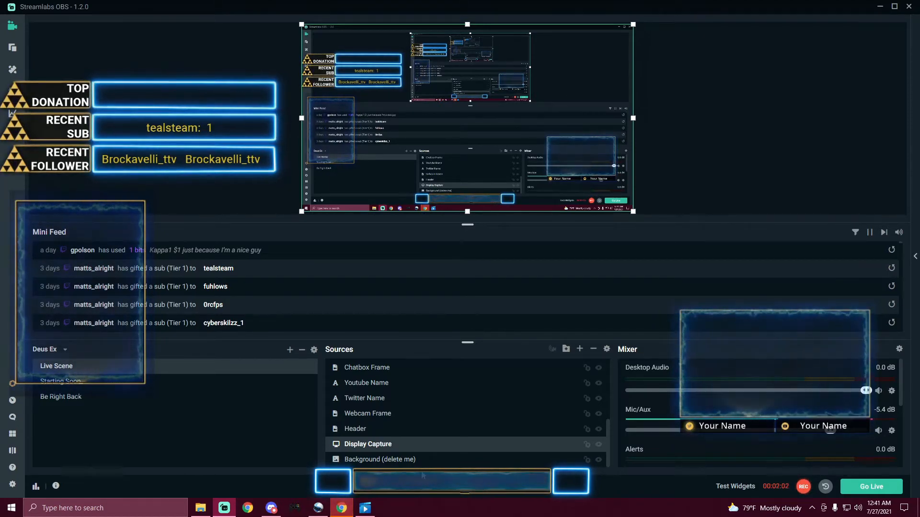
Hide the Display Capture source of the Deus Ex Live Scene and show it again
left_click(413, 460)
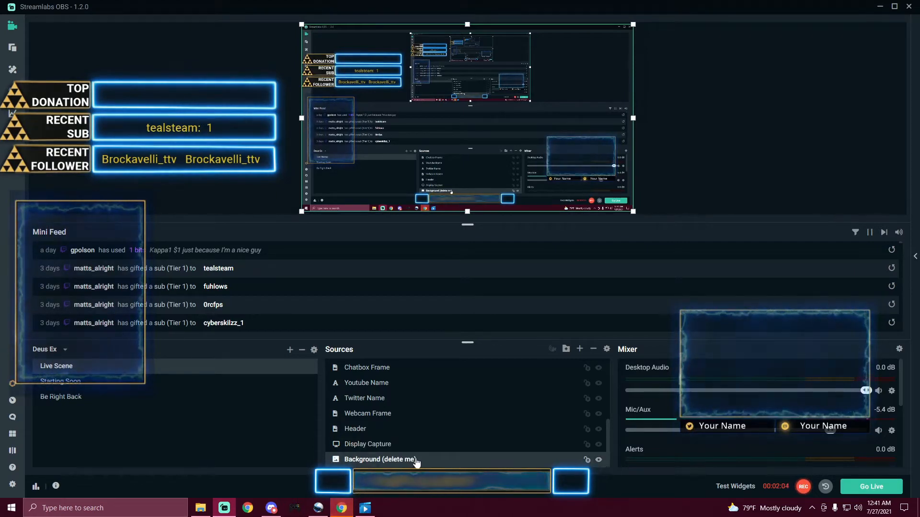
left_click(370, 446)
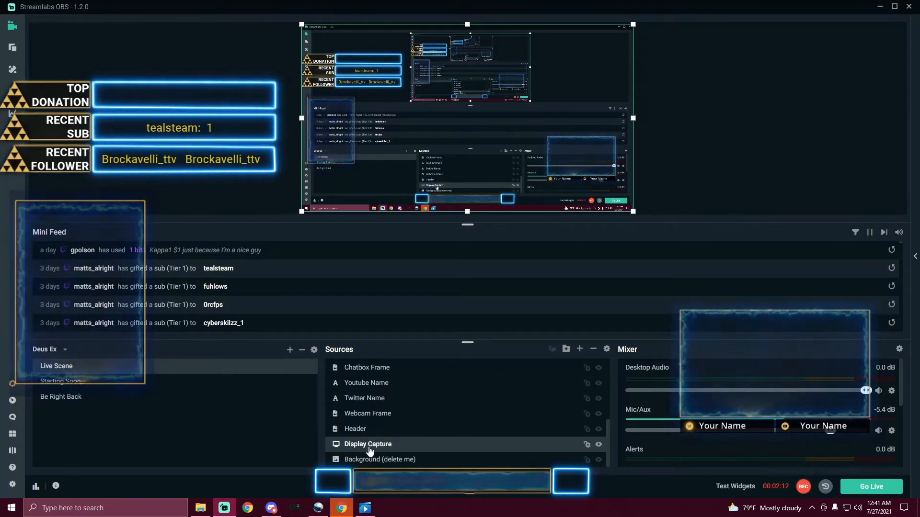
left_click(599, 445)
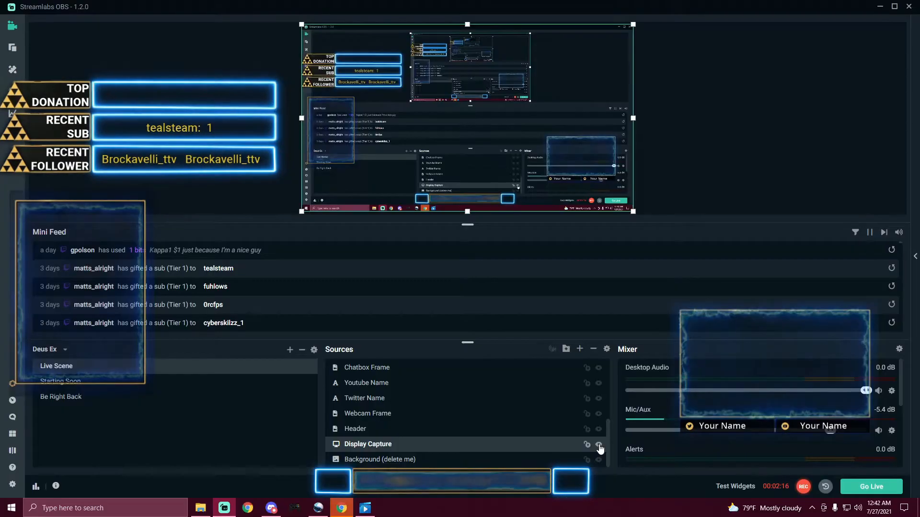
left_click(599, 445)
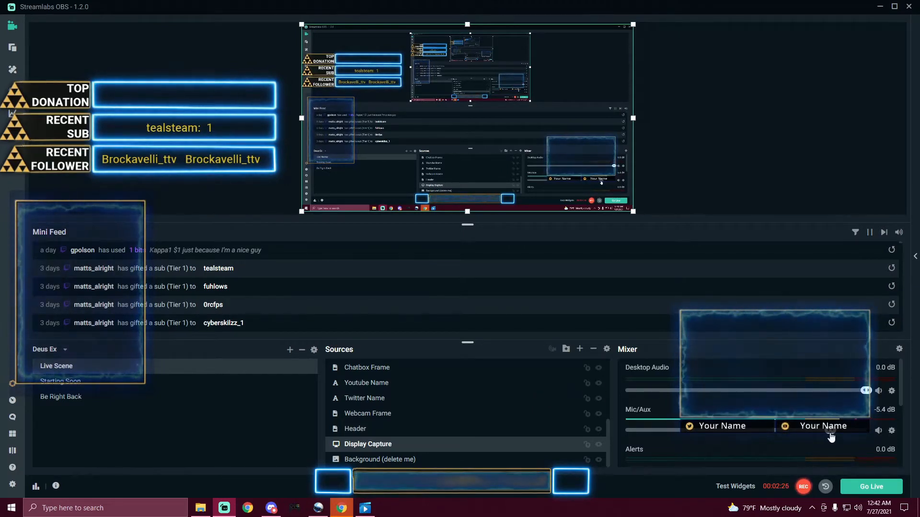
left_click(890, 431)
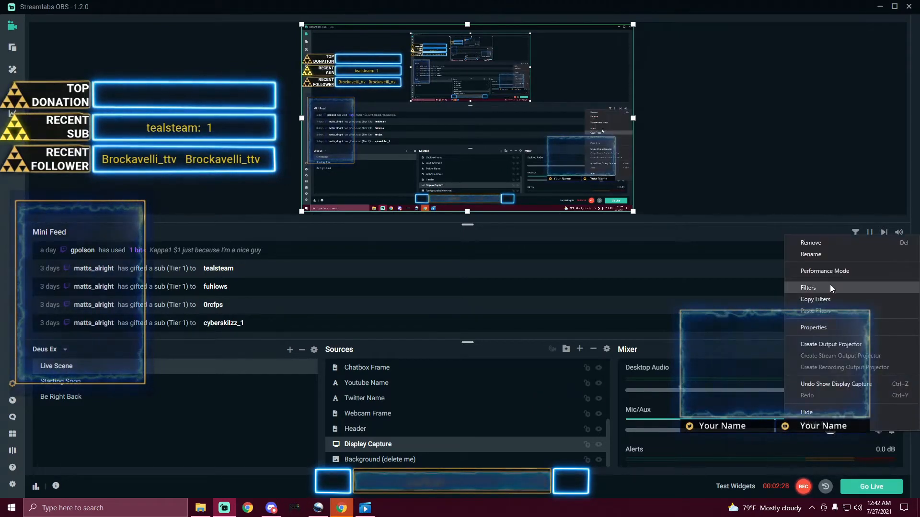
left_click(772, 186)
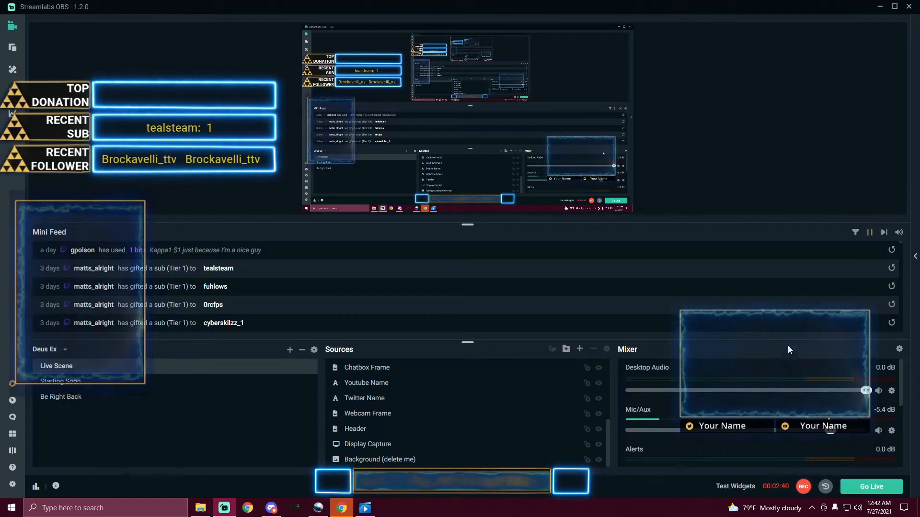
View the Media Source and Window Capture descriptions, and choose Video Capture Device as the source type to add to the Live Scene
left_click(583, 351)
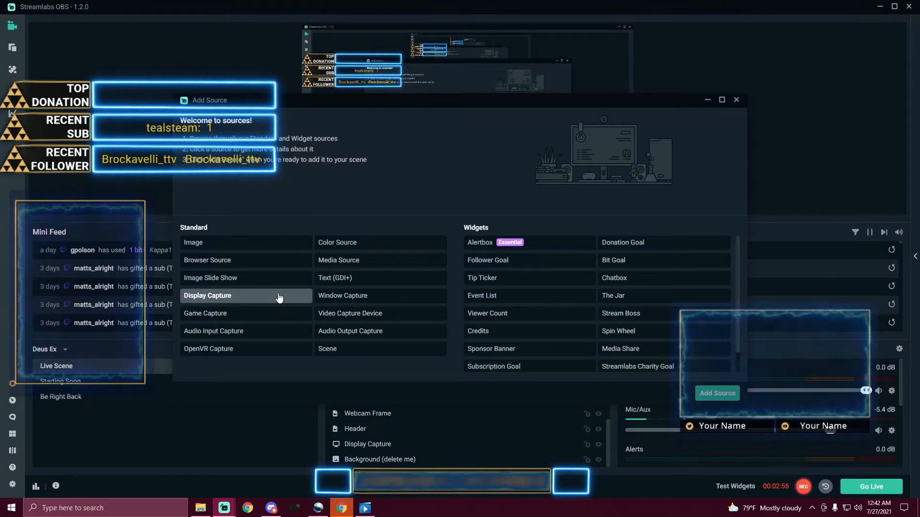
left_click(359, 264)
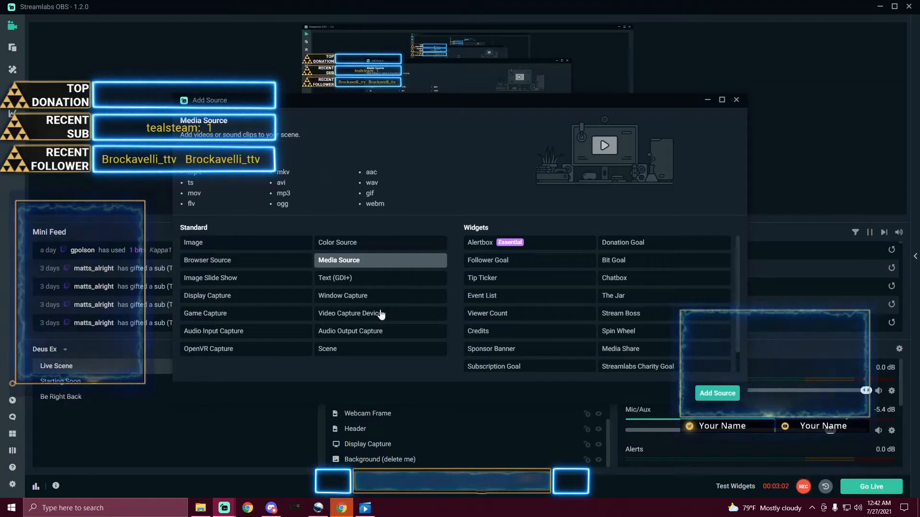
left_click(355, 296)
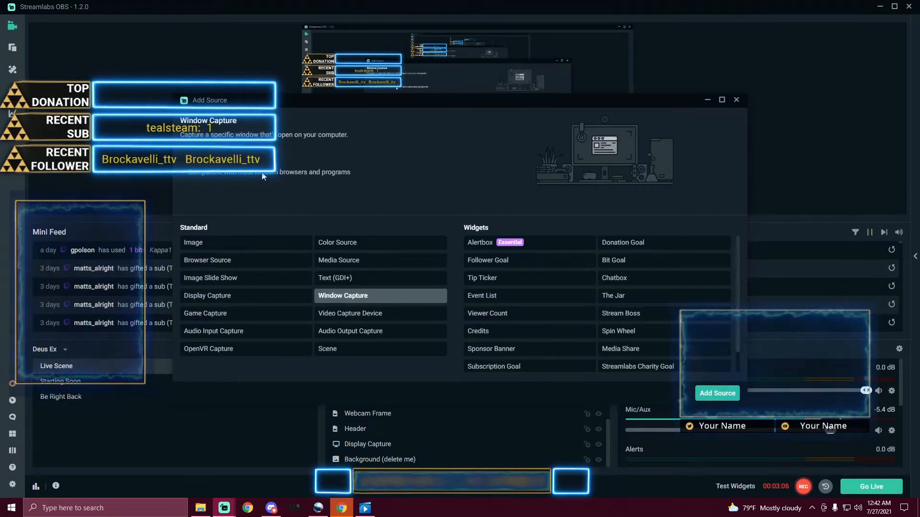
left_click(379, 314)
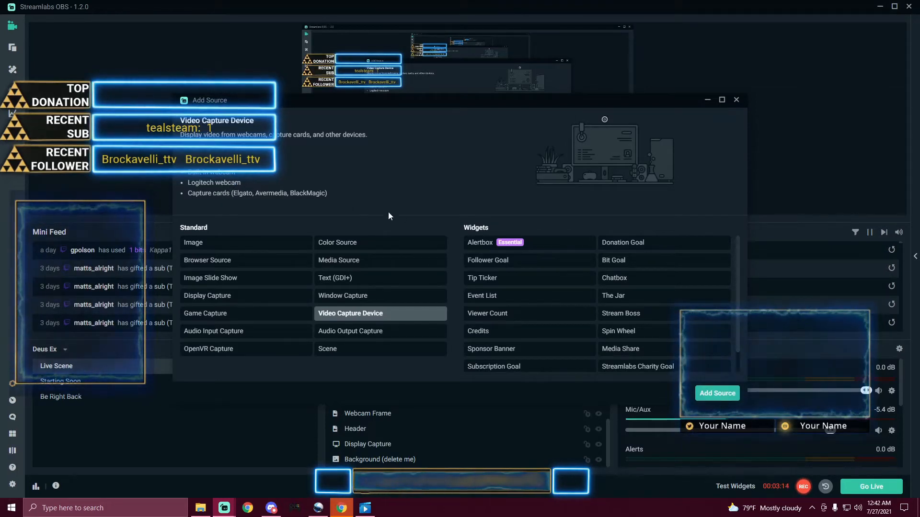
left_click(717, 394)
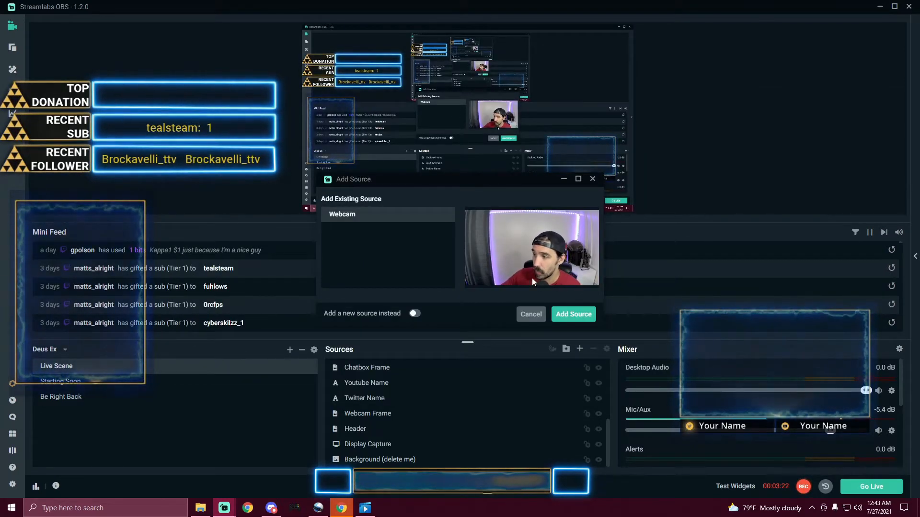
Add the video capture device as a new source named "webcam 1" instead of reusing the existing Webcam source
left_click(414, 313)
left_click_drag(395, 230, 260, 211)
type("webcam")
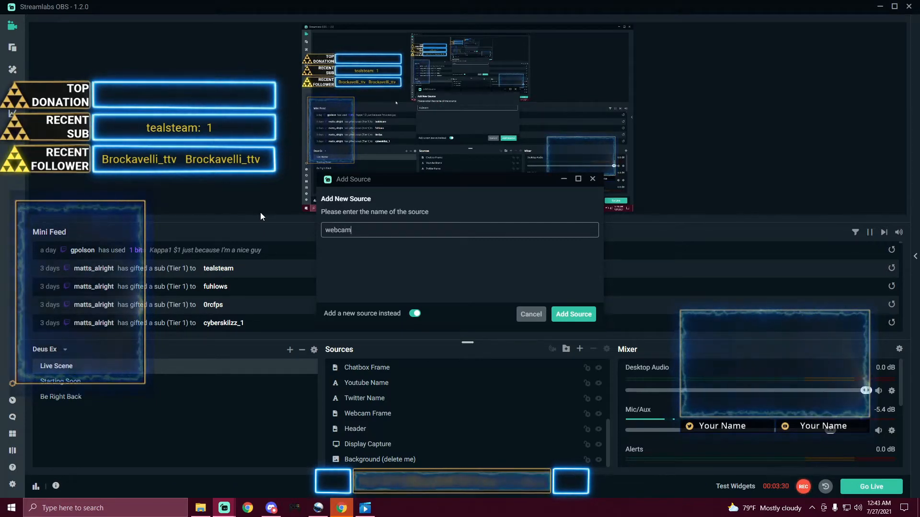
type(" 1")
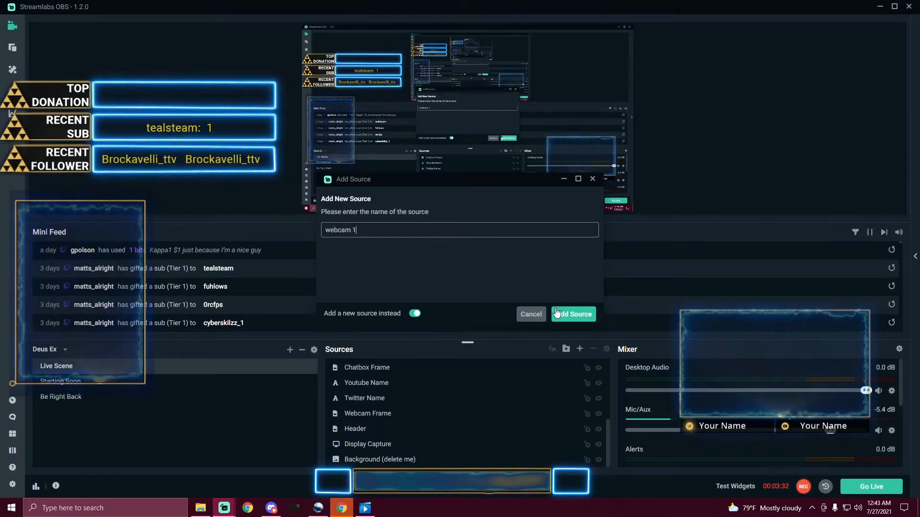
left_click(573, 314)
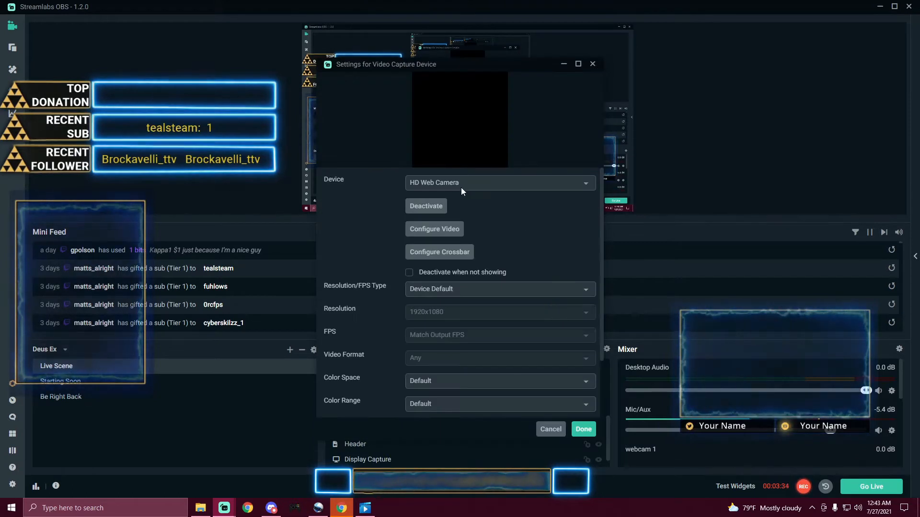
Review the device, resolution and audio options in the webcam 1 capture settings, and close them without saving
left_click(472, 184)
left_click(458, 199)
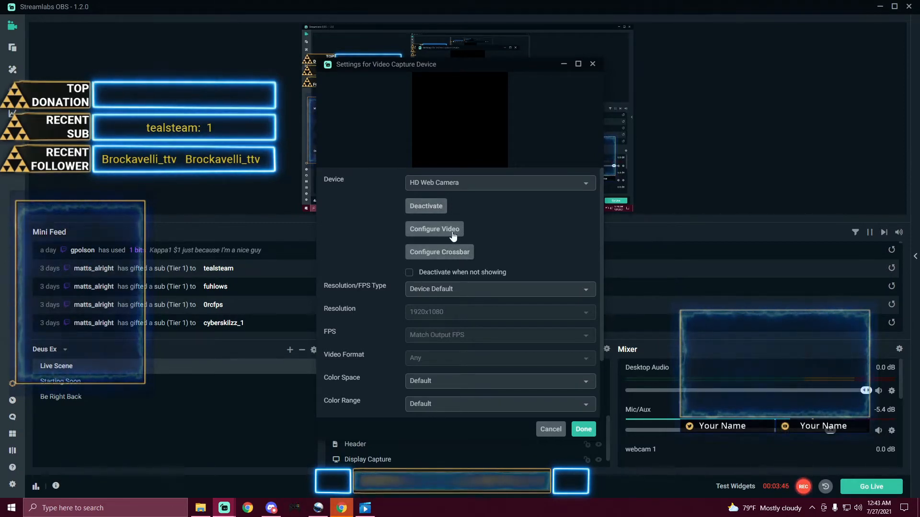
scroll(518, 249, "down", 1)
scroll(517, 249, "down", 1)
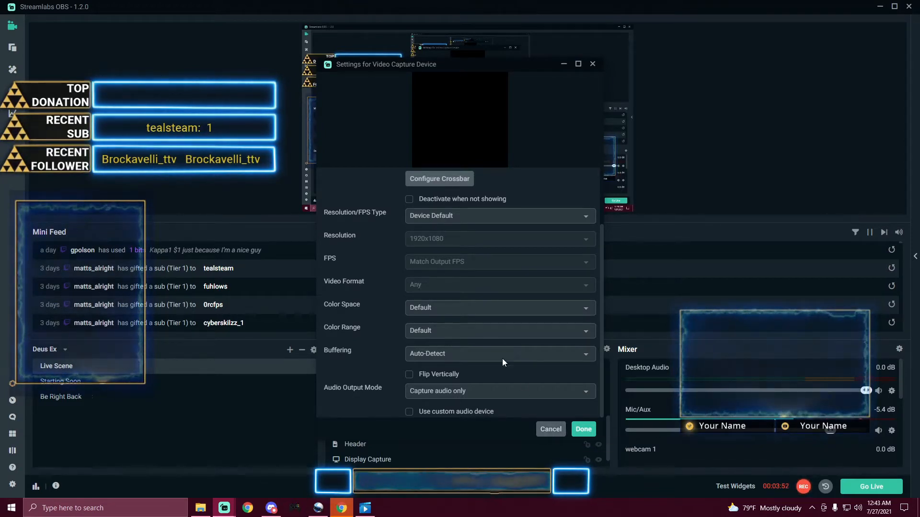
left_click(551, 429)
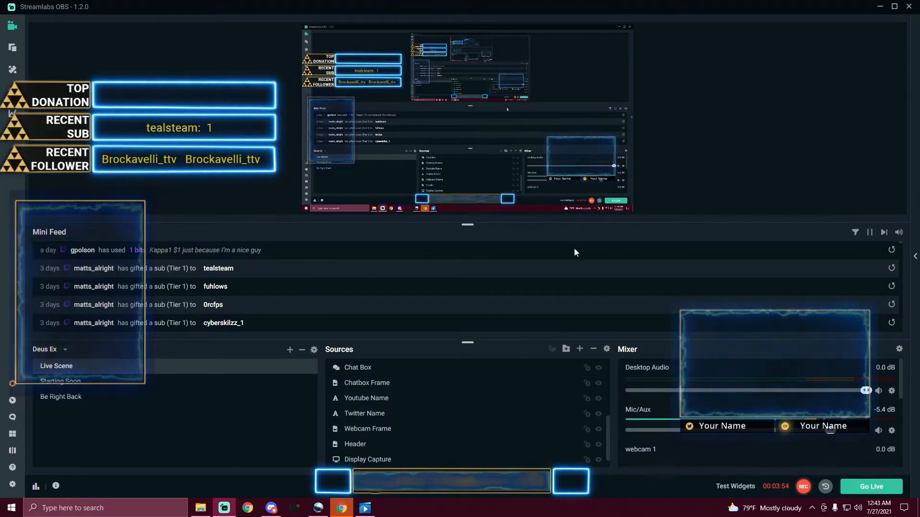
Add the existing Webcam source to the Live Scene as a video capture device and fit it inside the overlay's webcam frame
scroll(502, 408, "down", 1)
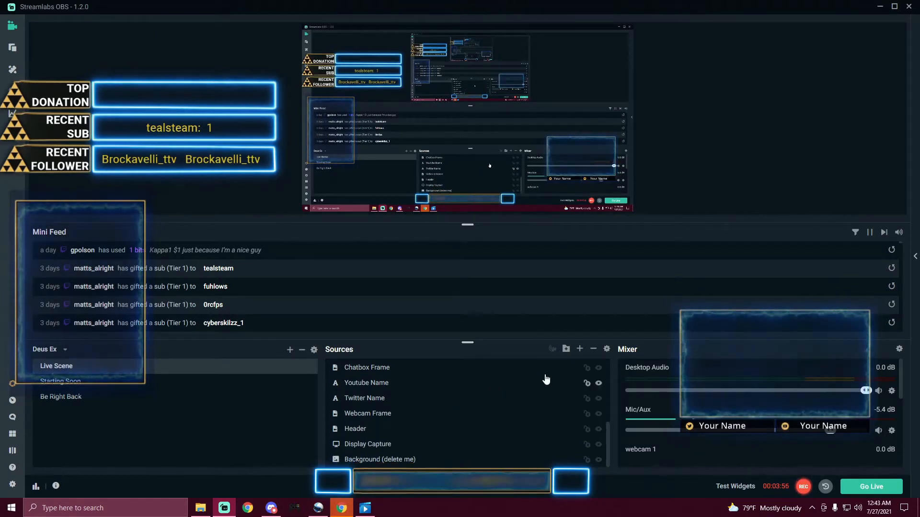
left_click(579, 349)
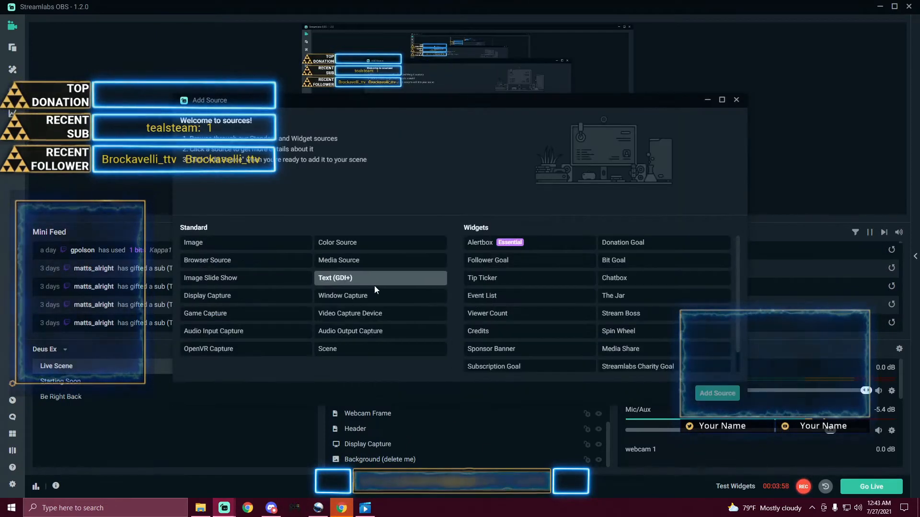
left_click(357, 312)
left_click(717, 393)
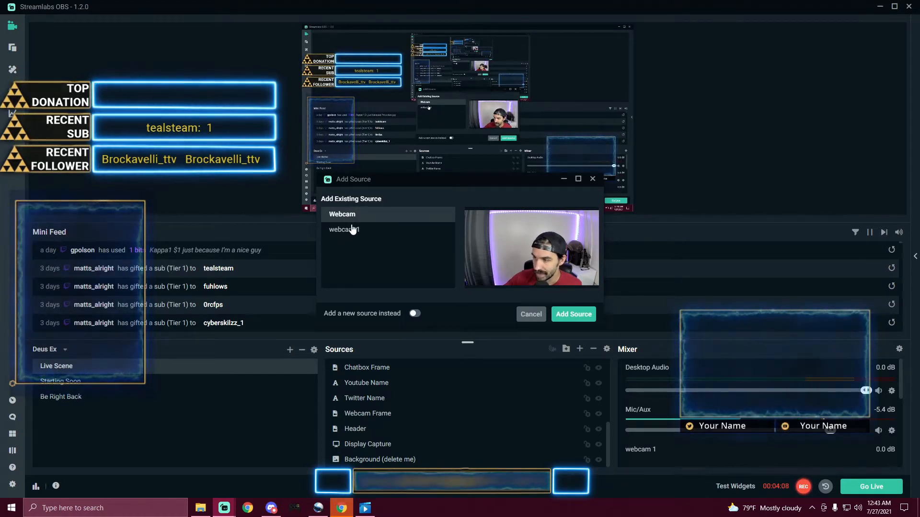
left_click(573, 314)
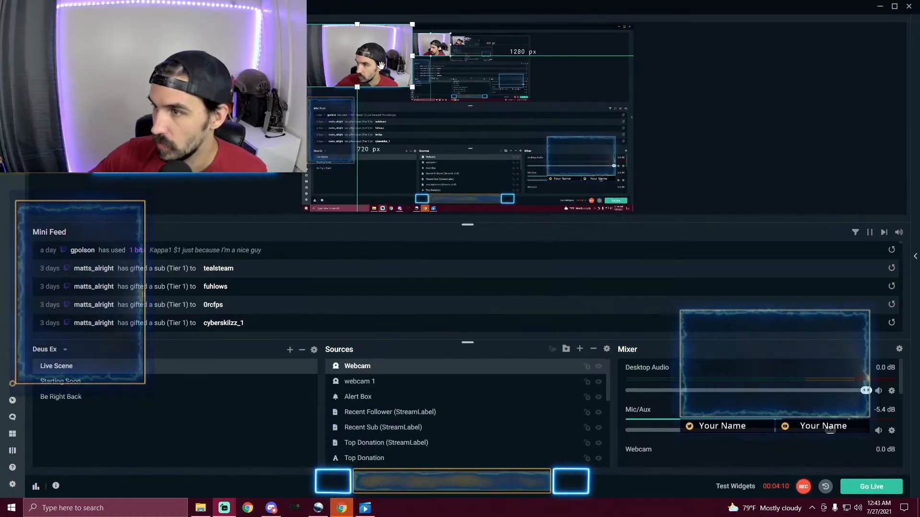
left_click_drag(380, 67, 610, 175)
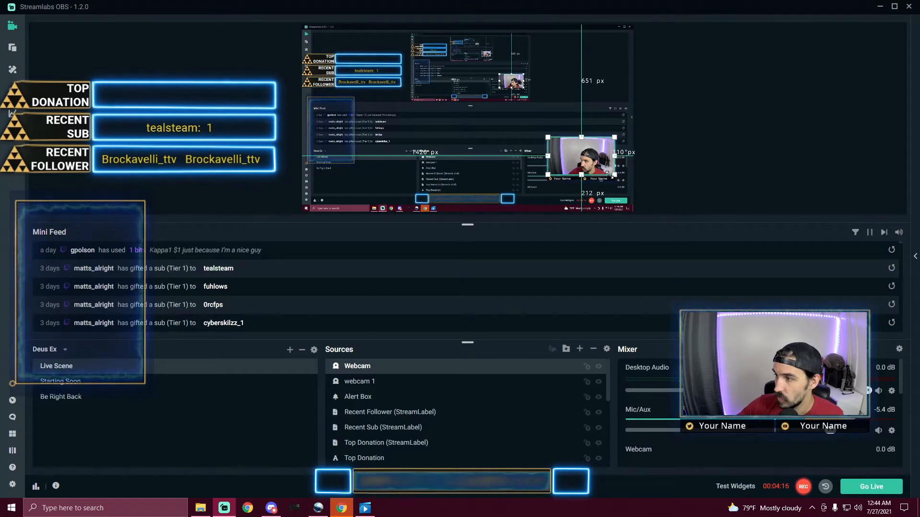
left_click(642, 156)
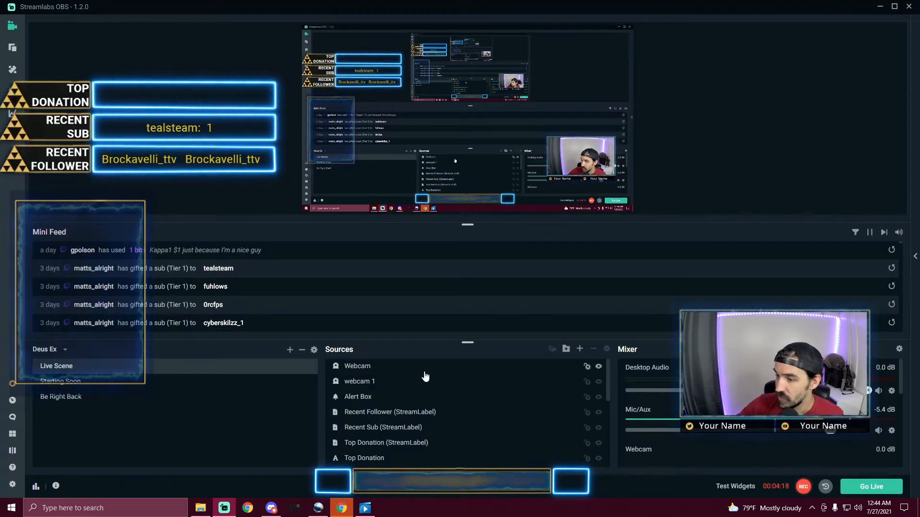
Remove the webcam 1 source from the Live Scene and move the Webcam source lower in the source order
left_click(505, 383)
key("Delete")
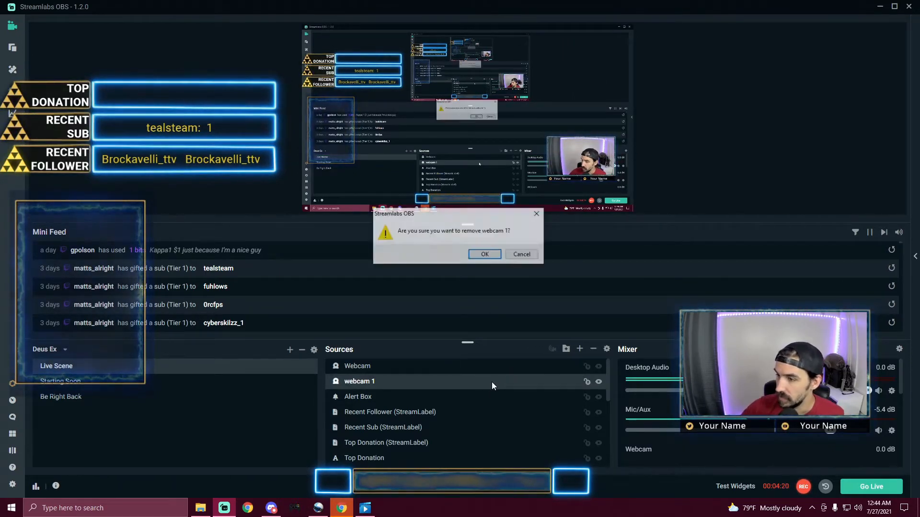
left_click(476, 255)
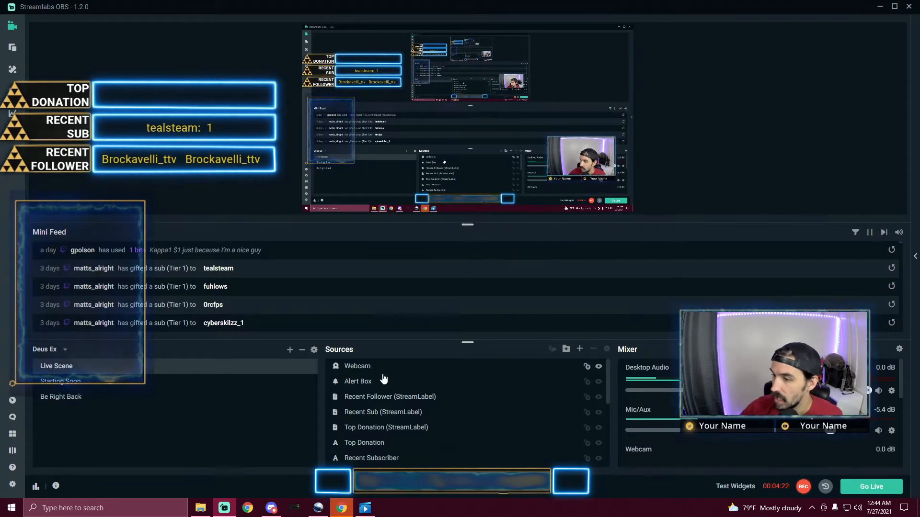
left_click_drag(369, 373, 369, 420)
left_click(754, 127)
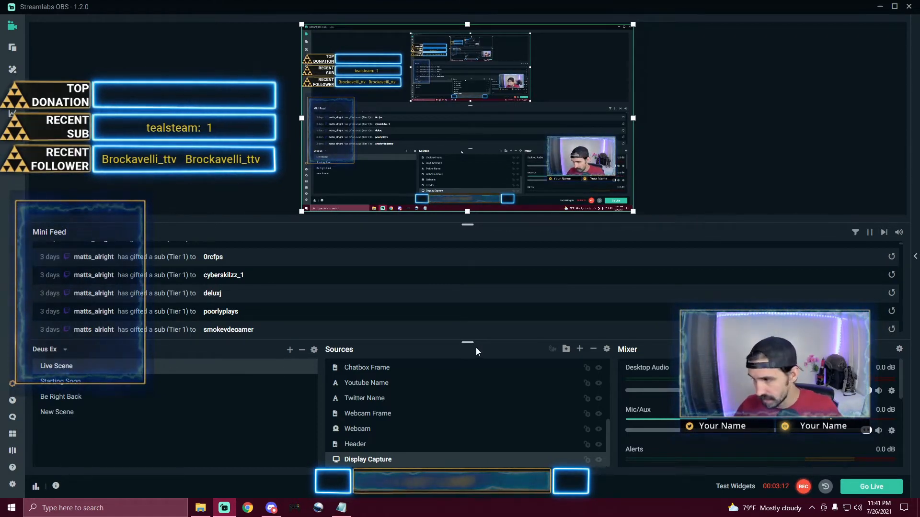
View the descriptions of the Display Capture, Image, Media Source and Window Capture source types
left_click(579, 349)
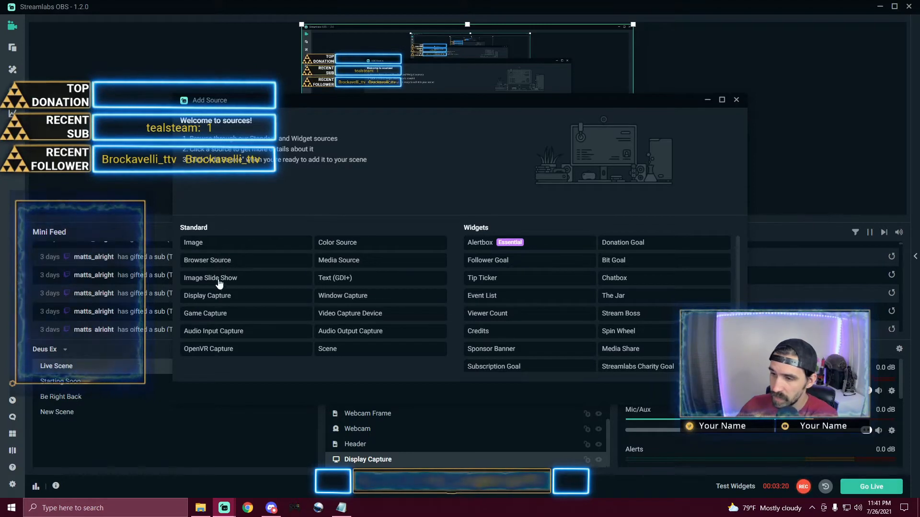
left_click(217, 302)
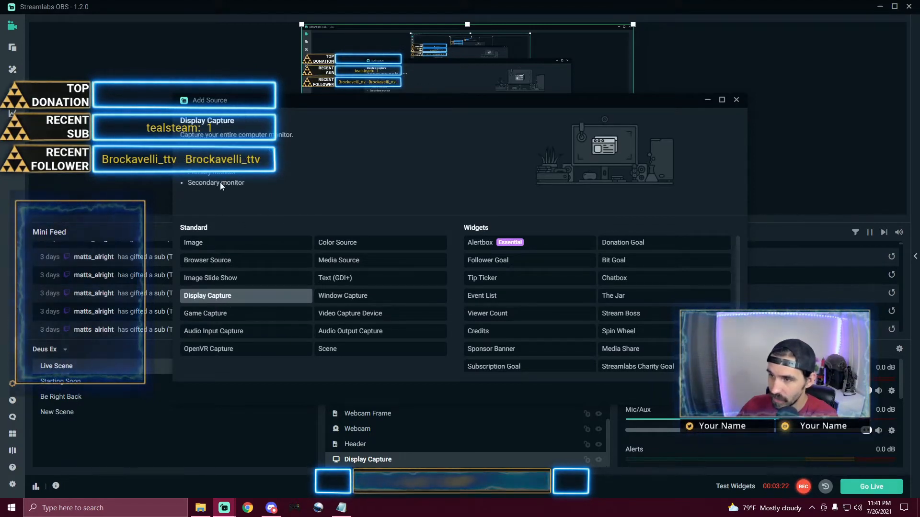
left_click(196, 244)
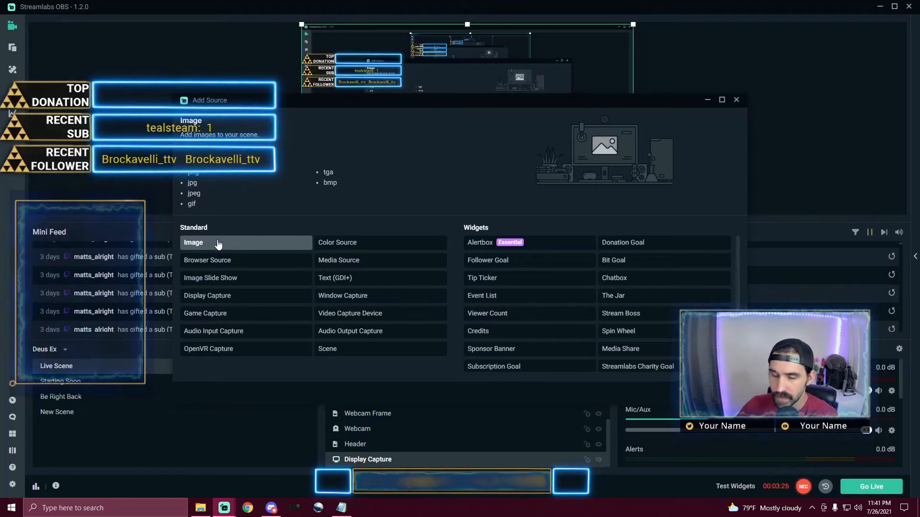
left_click(355, 261)
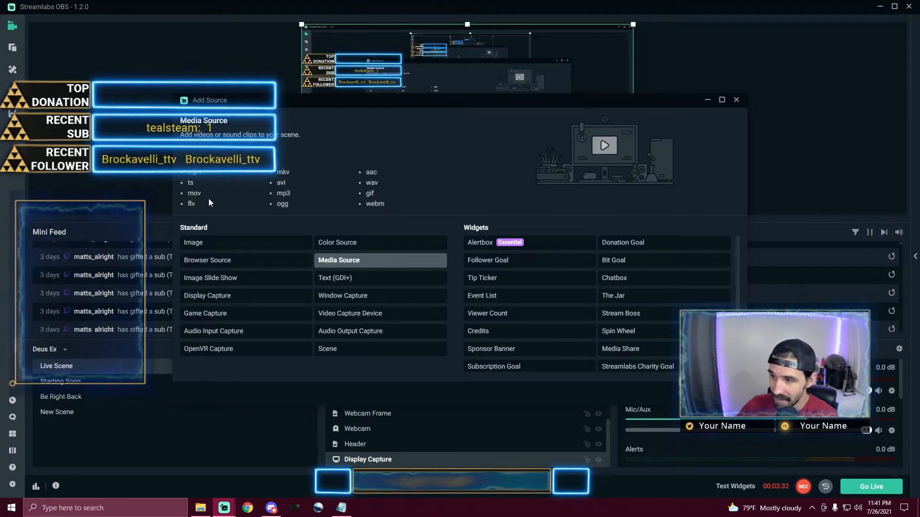
left_click(359, 296)
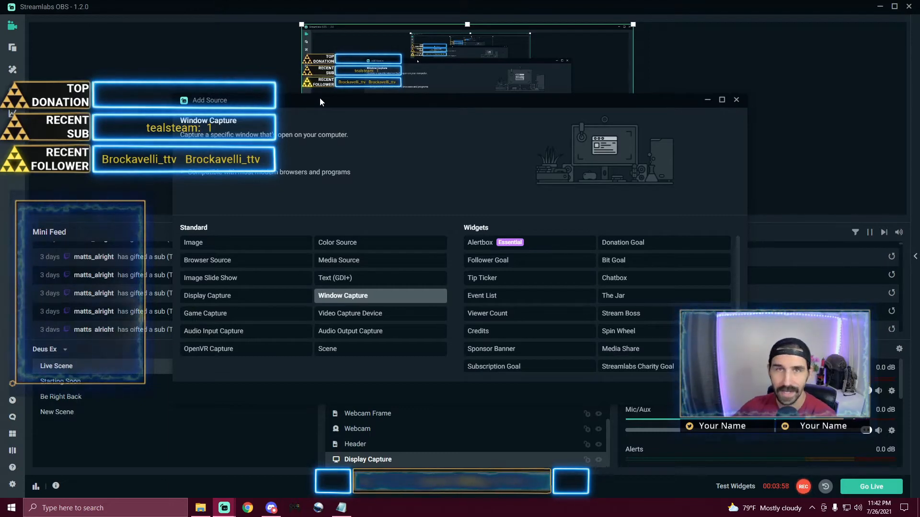
Add a Display Capture to the Live Scene as a new source named "Gaming monitor" instead of reusing the existing one
left_click(211, 297)
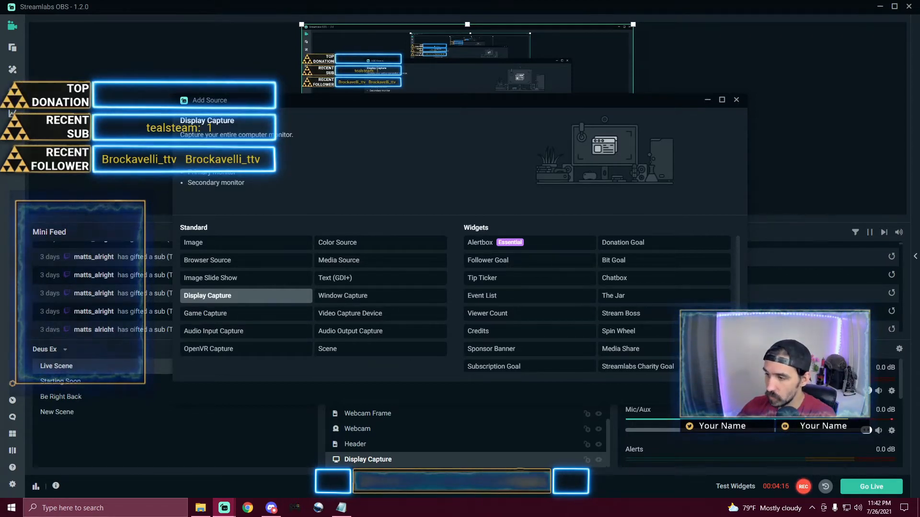
left_click(717, 393)
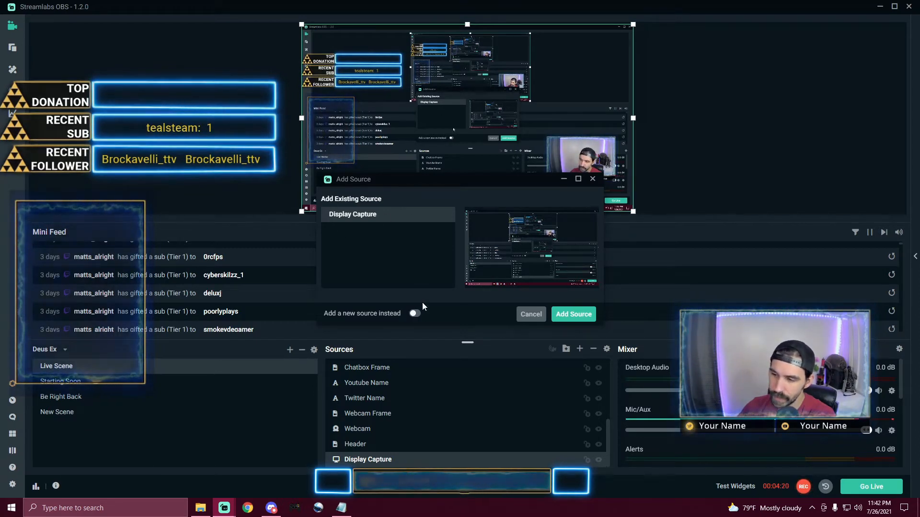
left_click(414, 314)
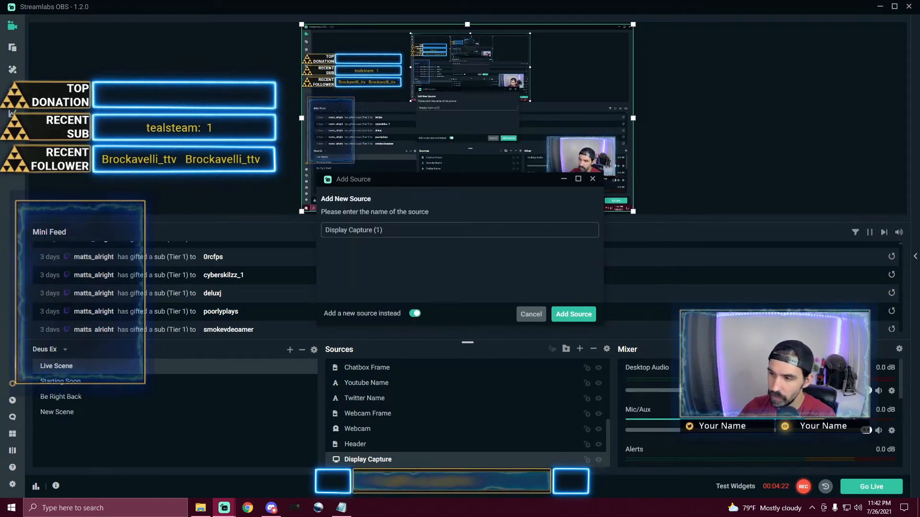
left_click_drag(395, 231, 251, 235)
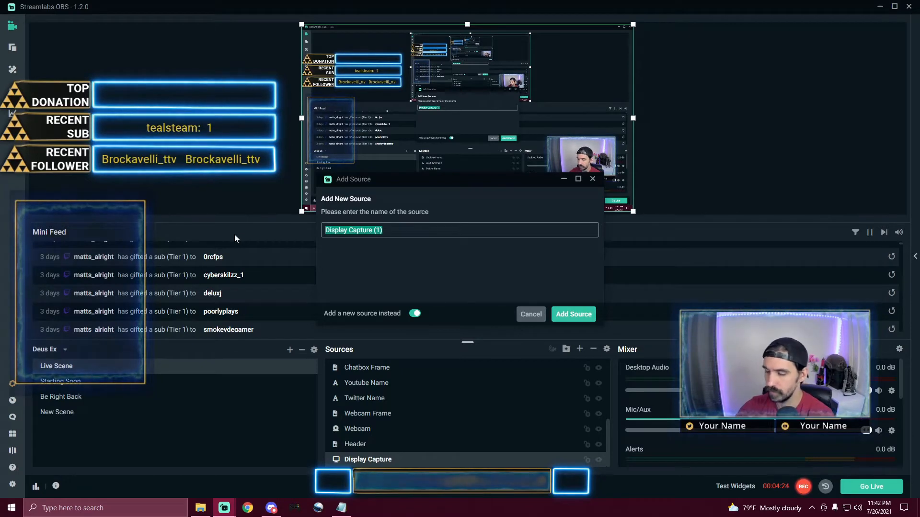
type("Gaa")
key("BackSpace")
type("ming monitor")
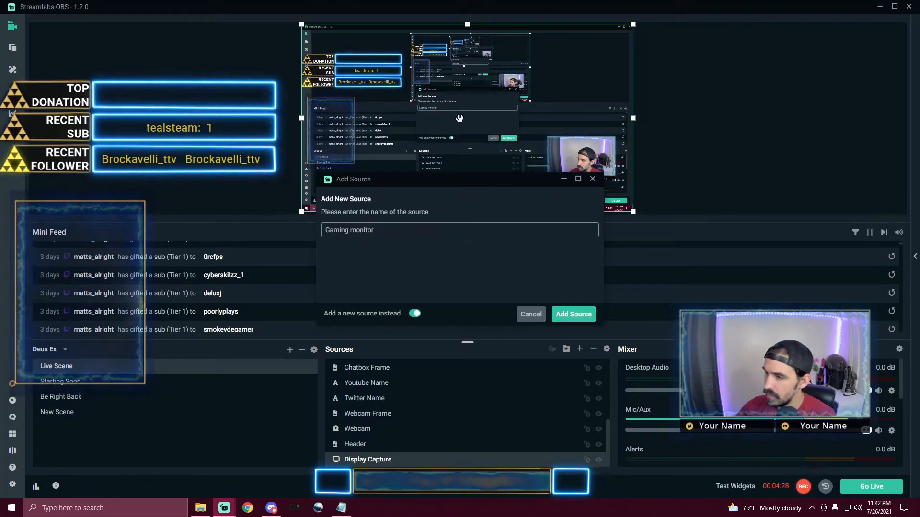
left_click(574, 314)
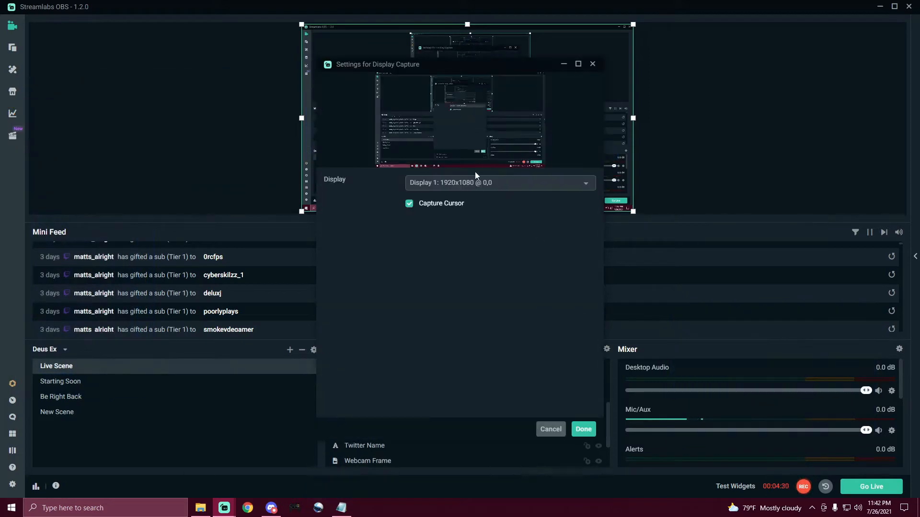
Try Display 2 for the Gaming monitor source, return it to Display 1: 1920x1080 @ 0,0, and accept the settings
left_click_drag(472, 69, 777, 77)
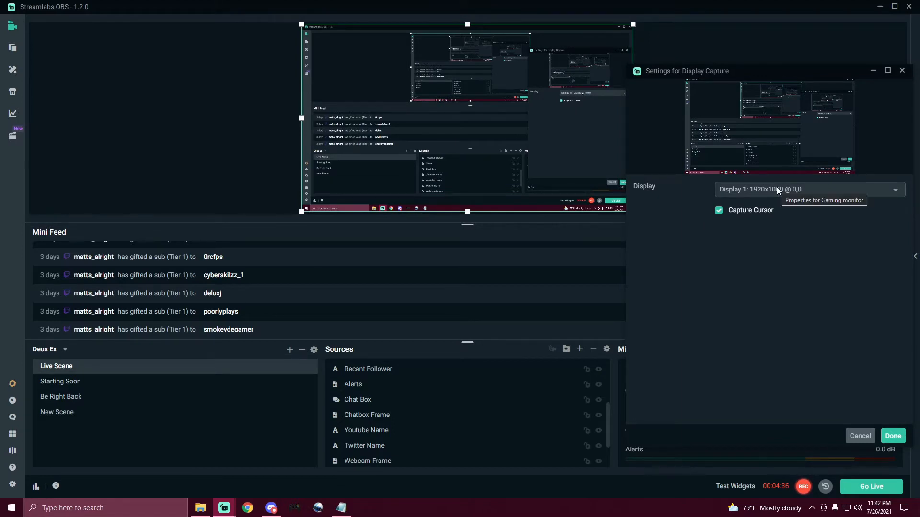
left_click(810, 188)
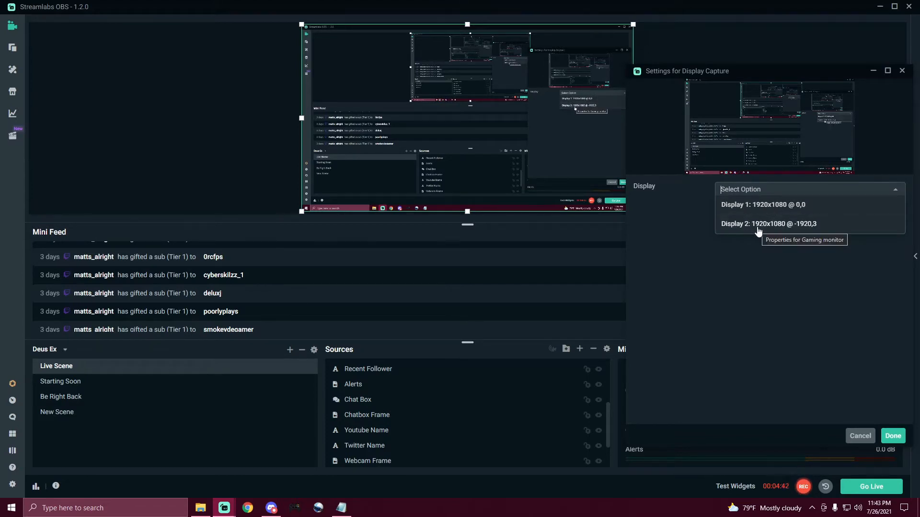
left_click(765, 225)
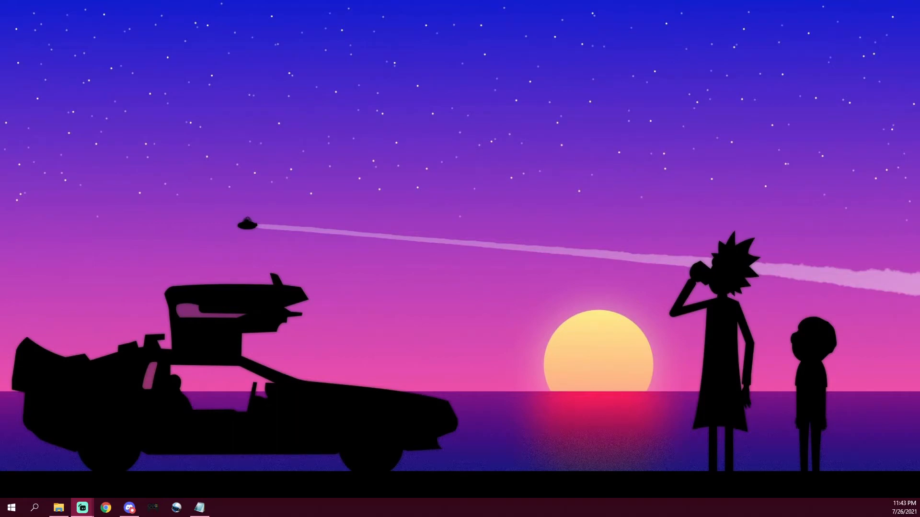
left_click(786, 206)
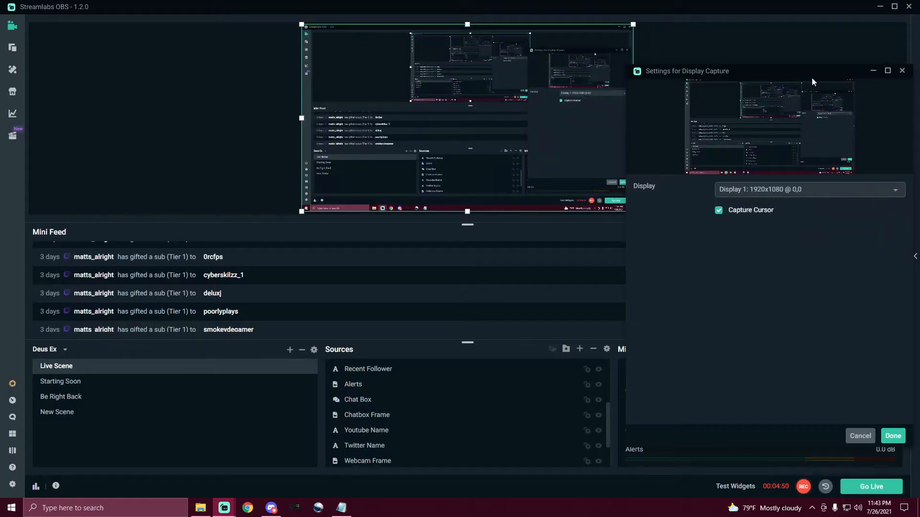
left_click(736, 207)
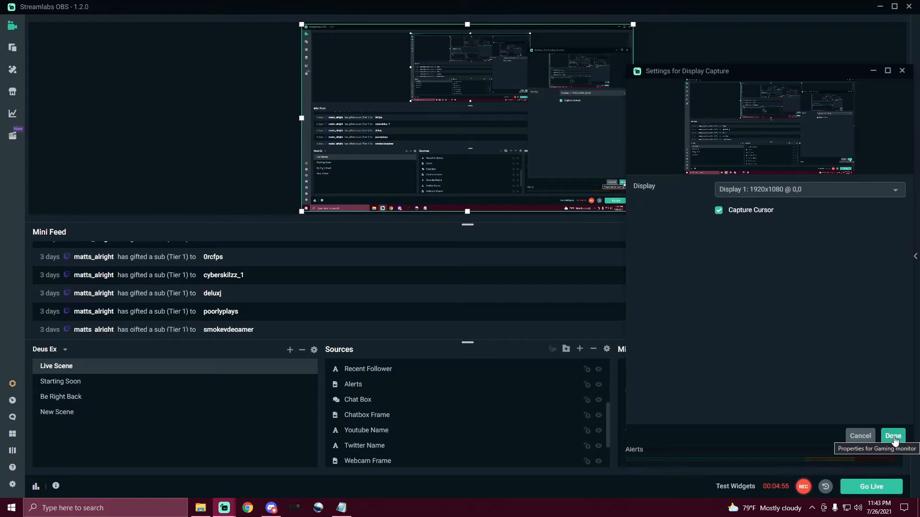
left_click(892, 435)
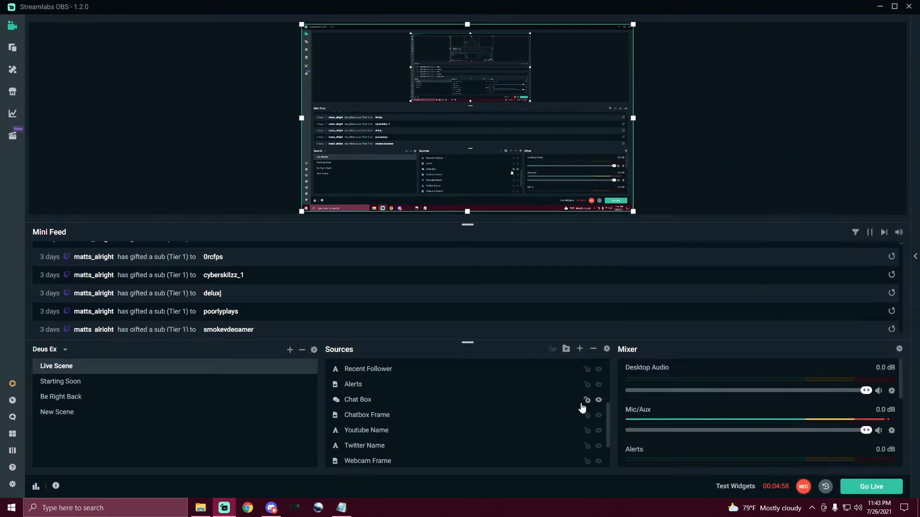
scroll(446, 435, "up", 3)
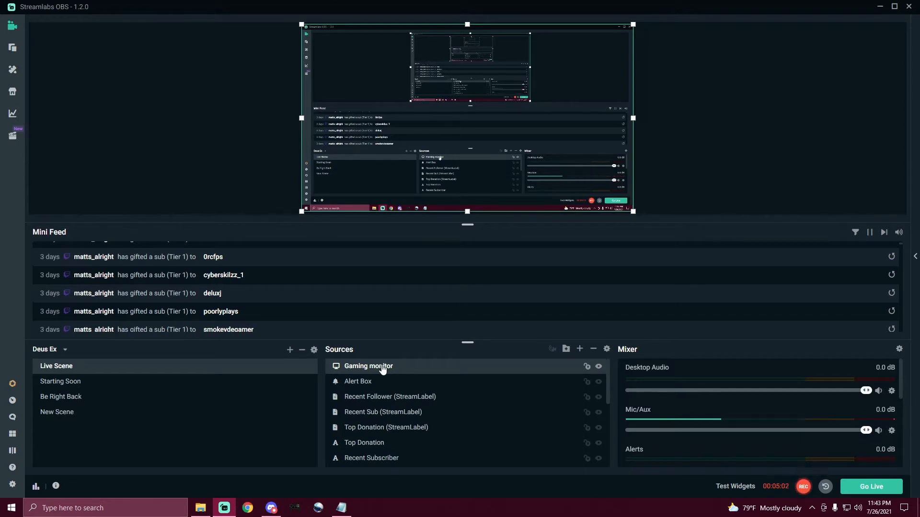
key("Delete")
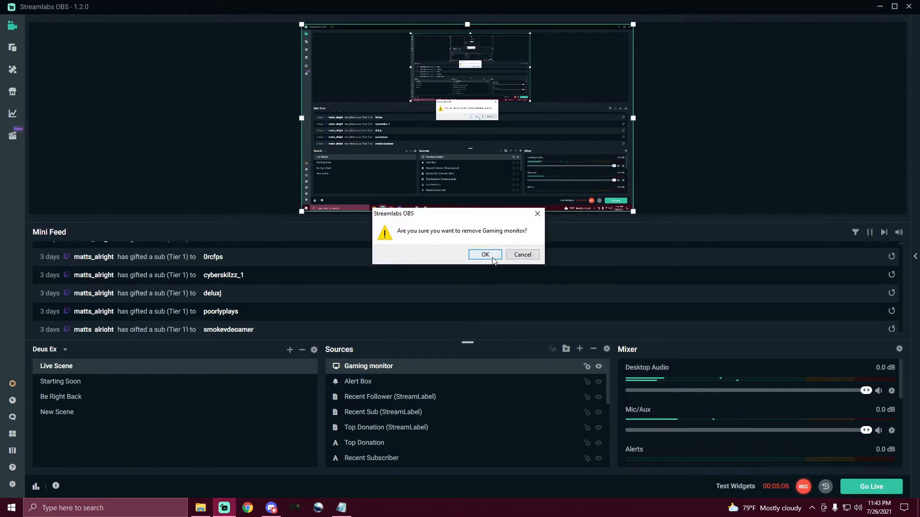
left_click(516, 256)
Remove the original Display Capture source from the Live Scene and select the Gaming monitor source
scroll(420, 422, "down", 5)
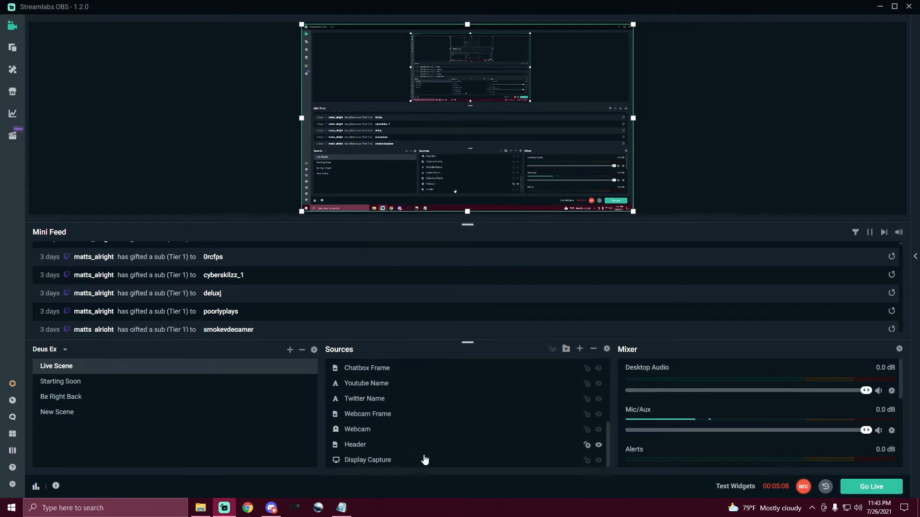
left_click(405, 463)
key("Delete")
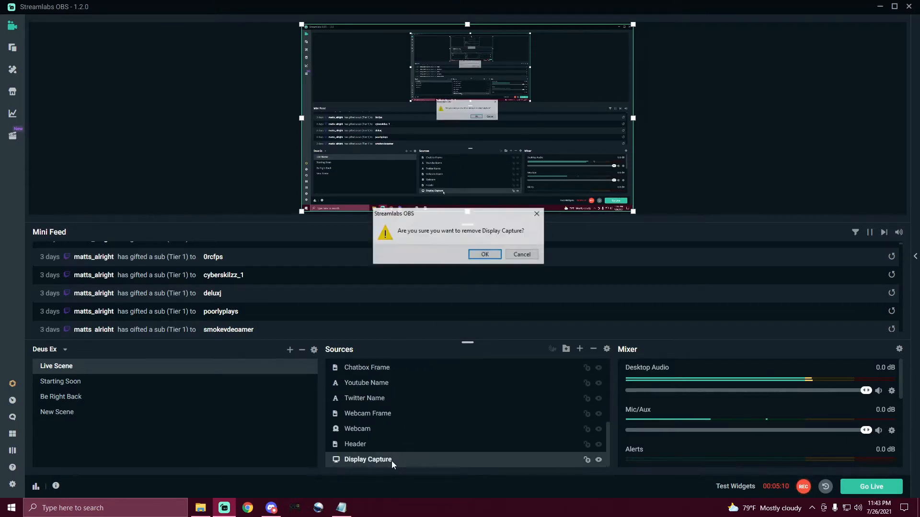
left_click(483, 253)
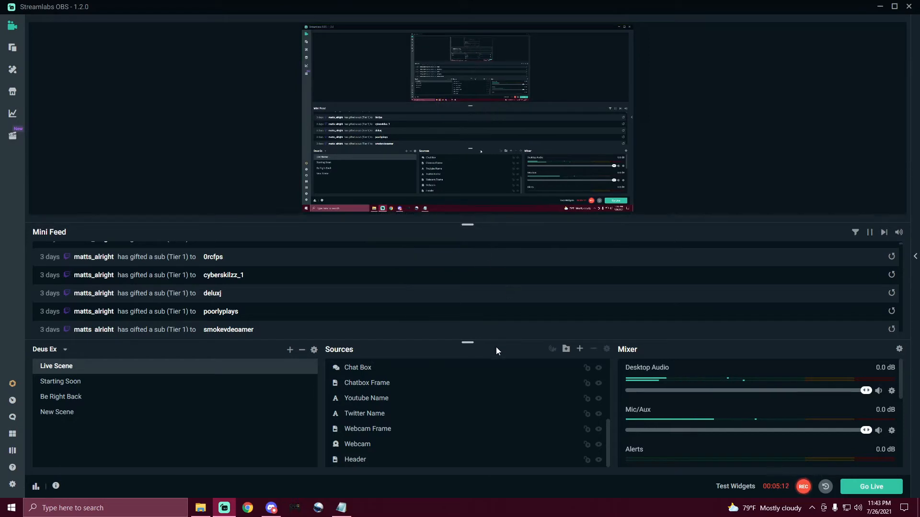
left_click(386, 367)
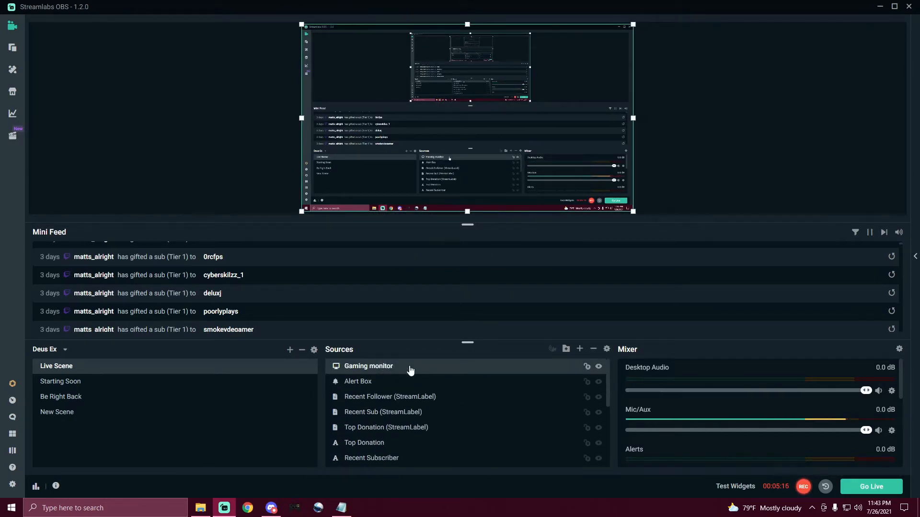
Move the Gaming monitor source to the end of the Live Scene's source list so it sits behind every overlay
left_click_drag(410, 370, 408, 372)
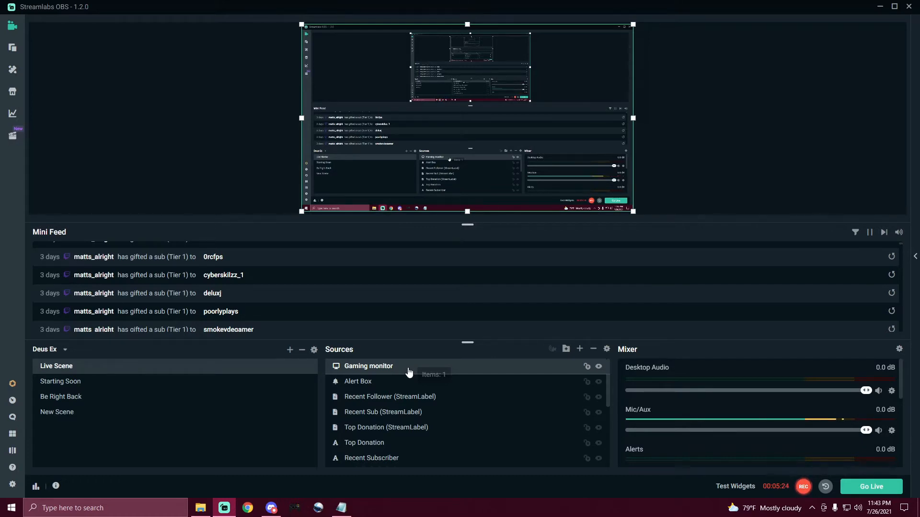
left_click_drag(407, 383, 400, 471)
scroll(406, 411, "down", 3)
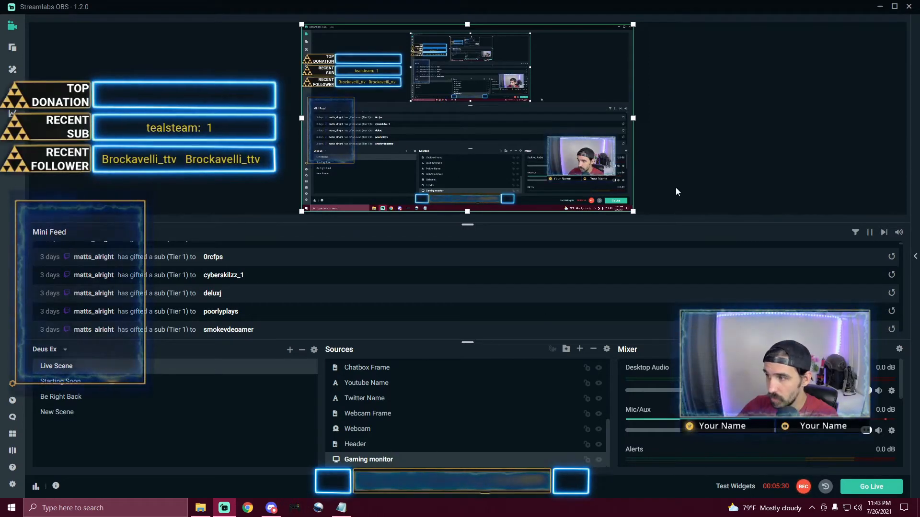
left_click(679, 168)
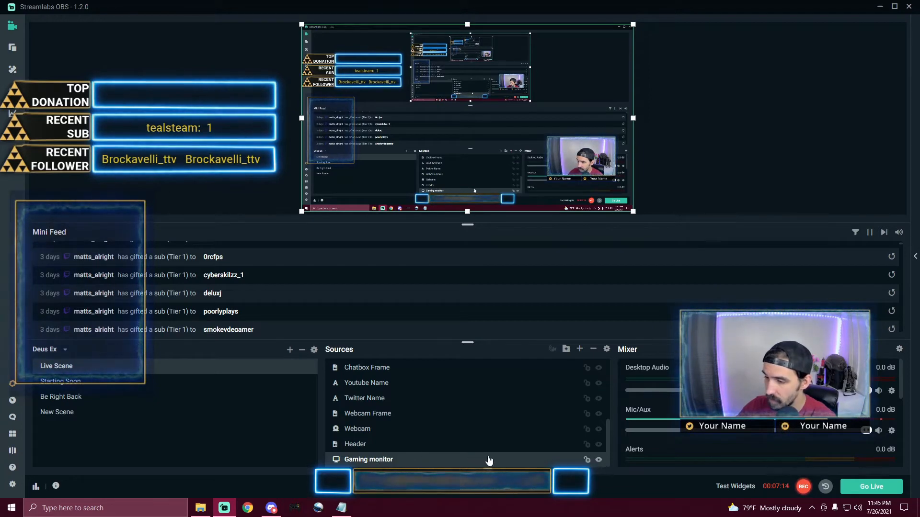
Toggle the Gaming monitor source's visibility off and back on, and hide the Header source
left_click(599, 460)
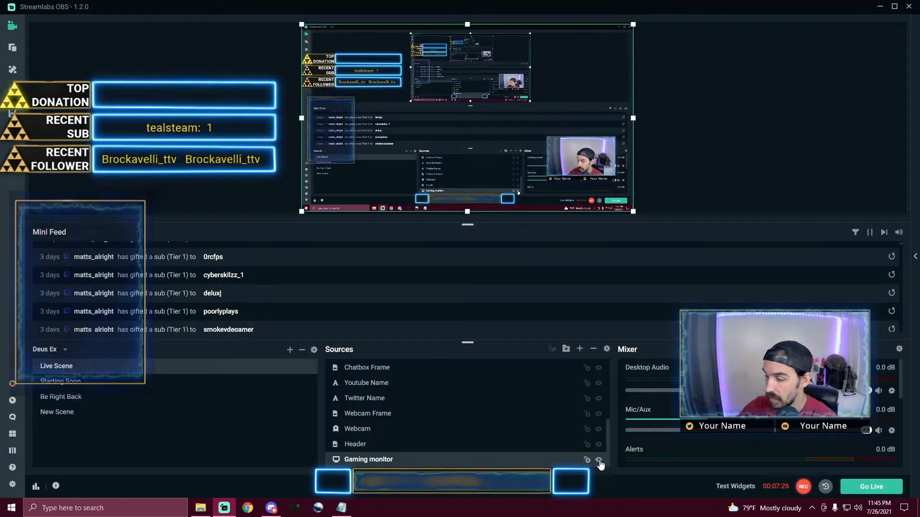
left_click(598, 460)
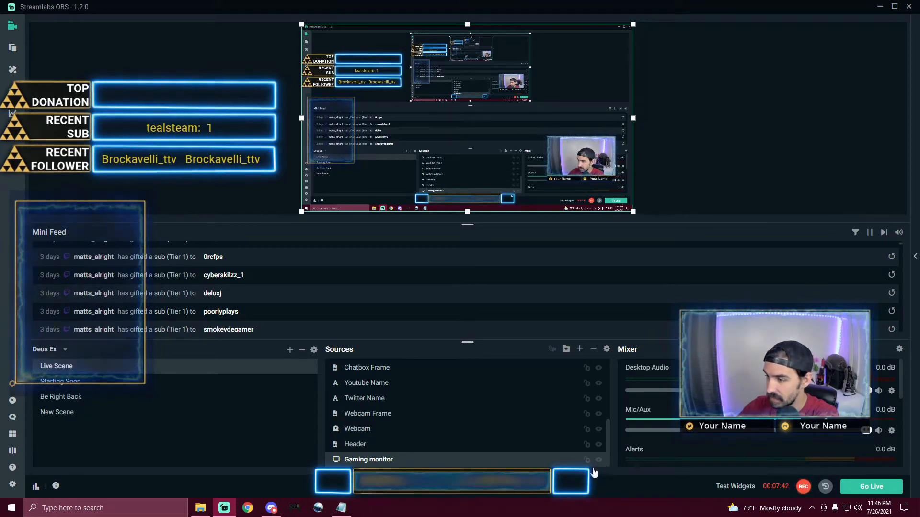
left_click(598, 444)
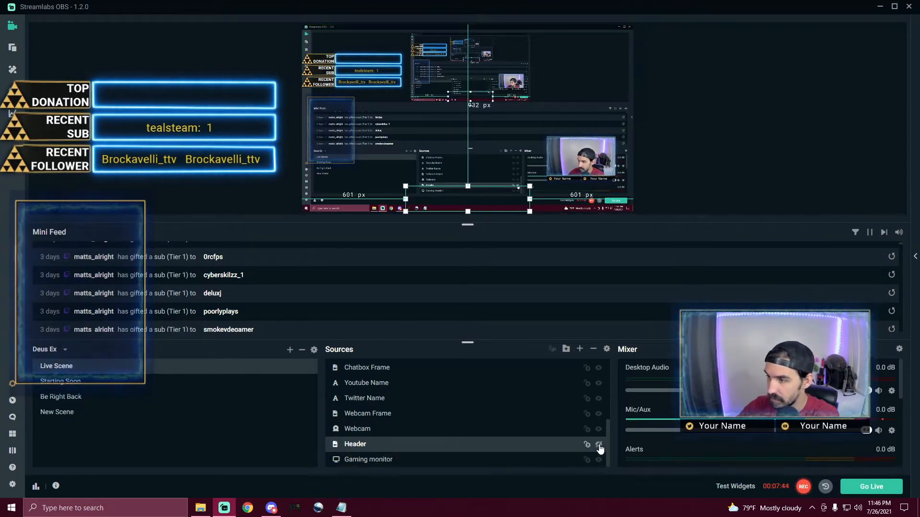
left_click(703, 190)
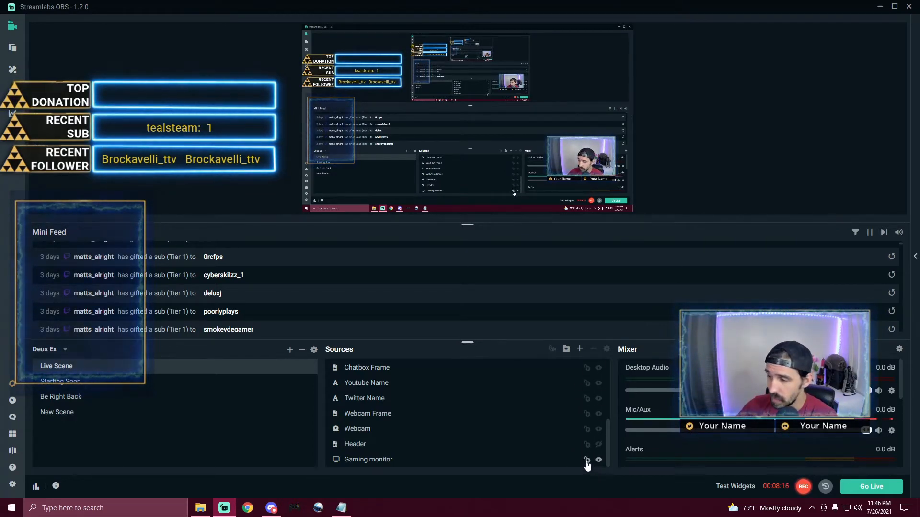
Lock the Gaming monitor source and test selecting the Chat Box and the locked background in the preview
left_click(366, 461)
mouse_move(473, 126)
left_mouse_down()
mouse_move(471, 155)
mouse_move(472, 128)
left_mouse_up()
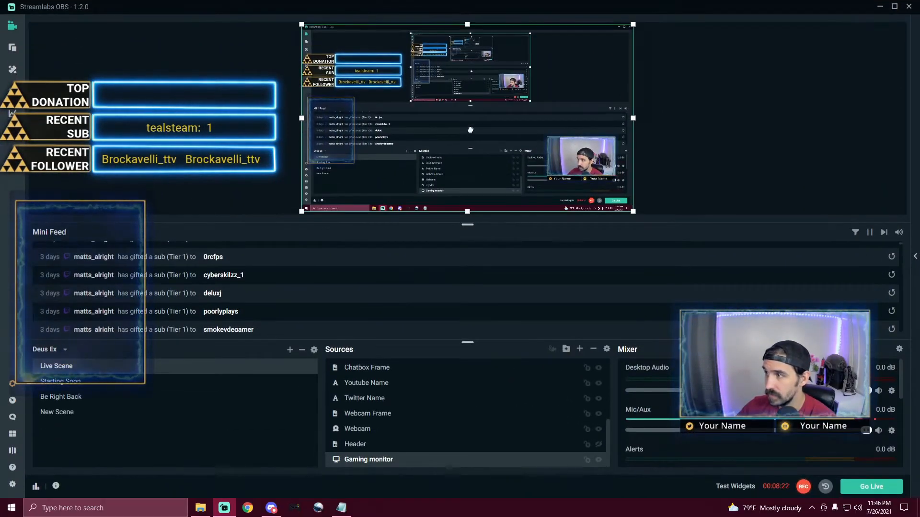
left_click(680, 136)
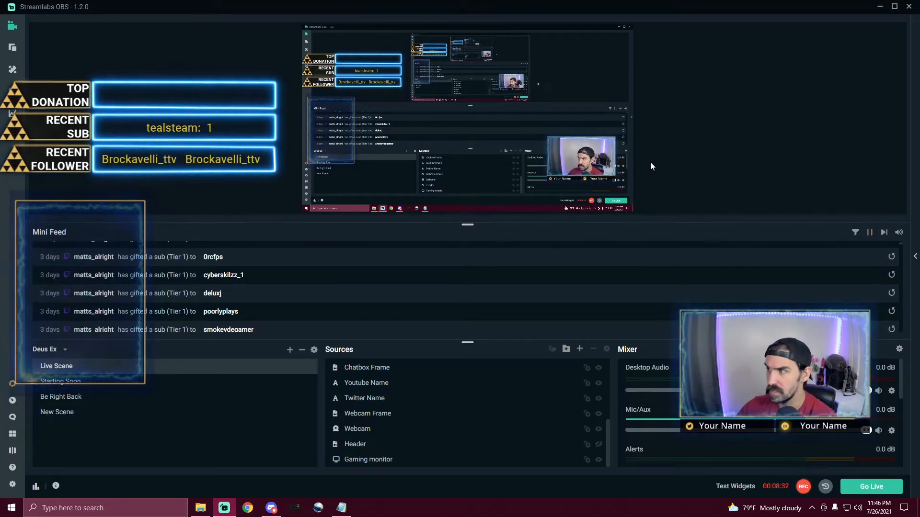
left_click(587, 460)
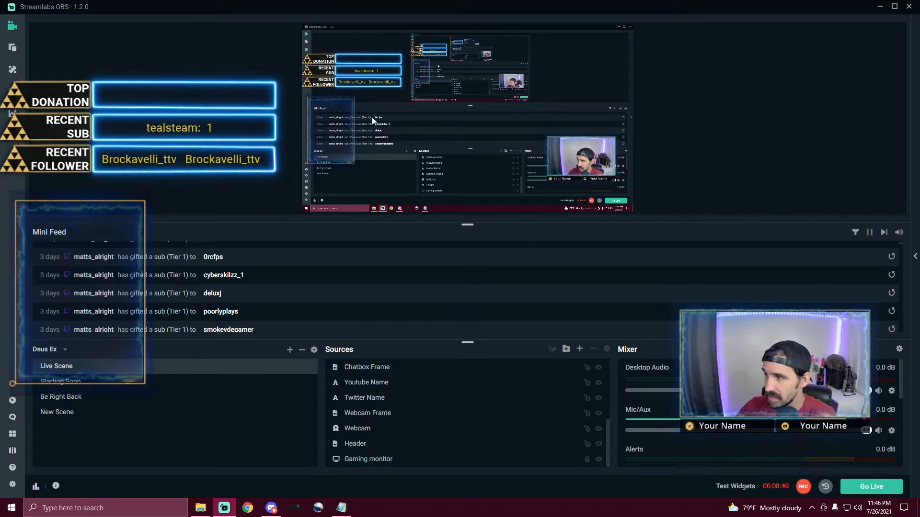
left_click_drag(367, 145, 342, 141)
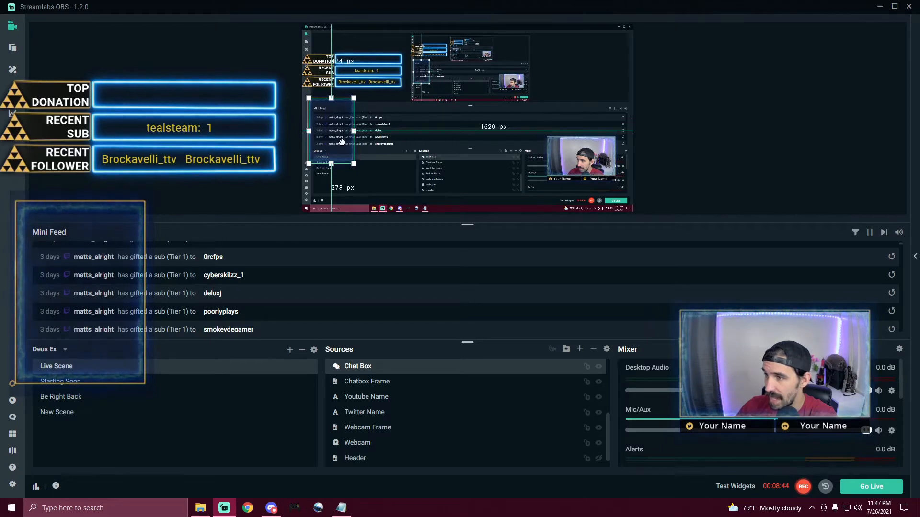
left_click(464, 150)
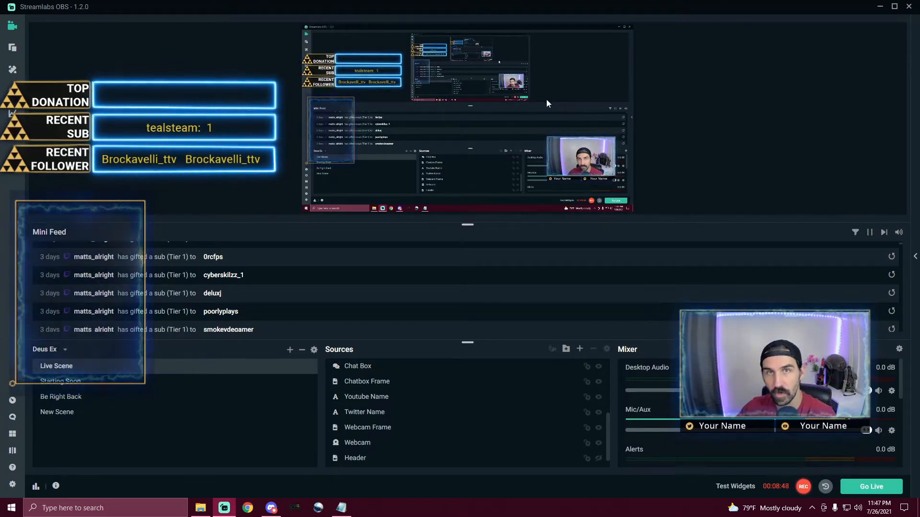
Show the Header source again and move it to the upper edge of the scene, about 591 px from the right side
scroll(555, 446, "down", 1)
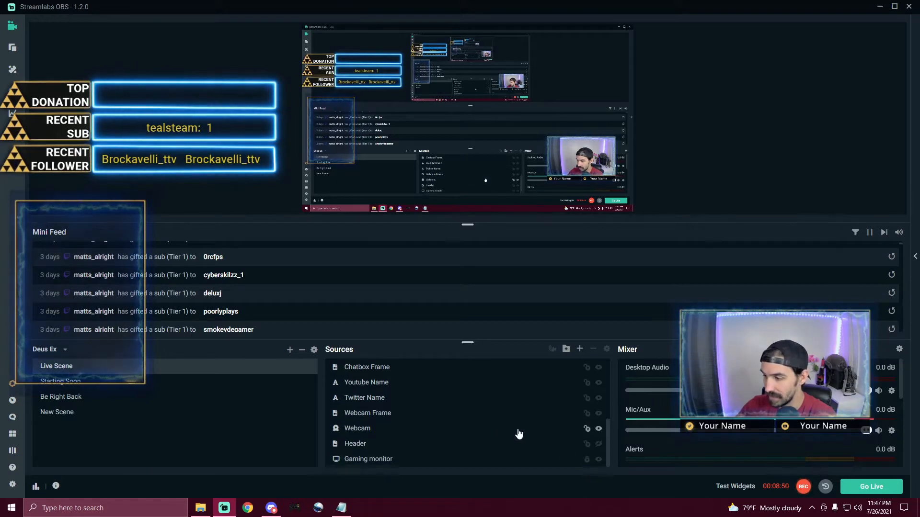
left_click(599, 445)
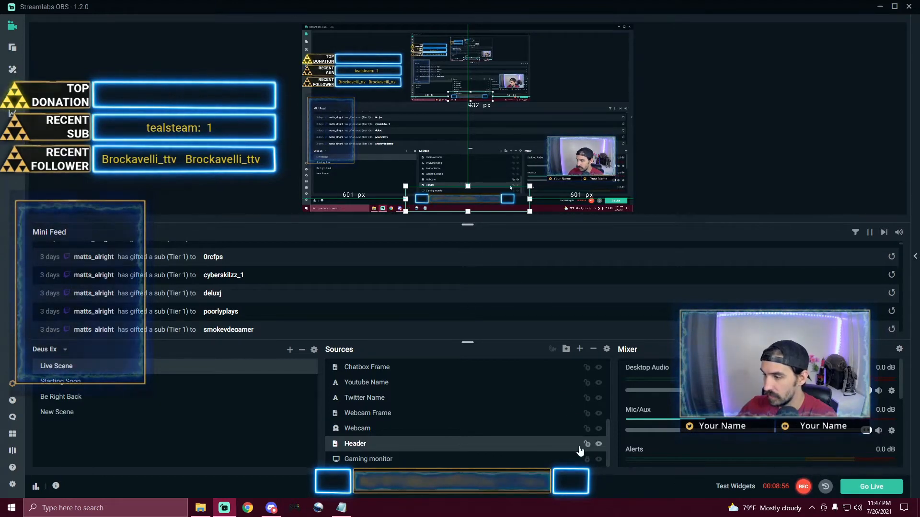
left_click_drag(468, 199, 481, 37)
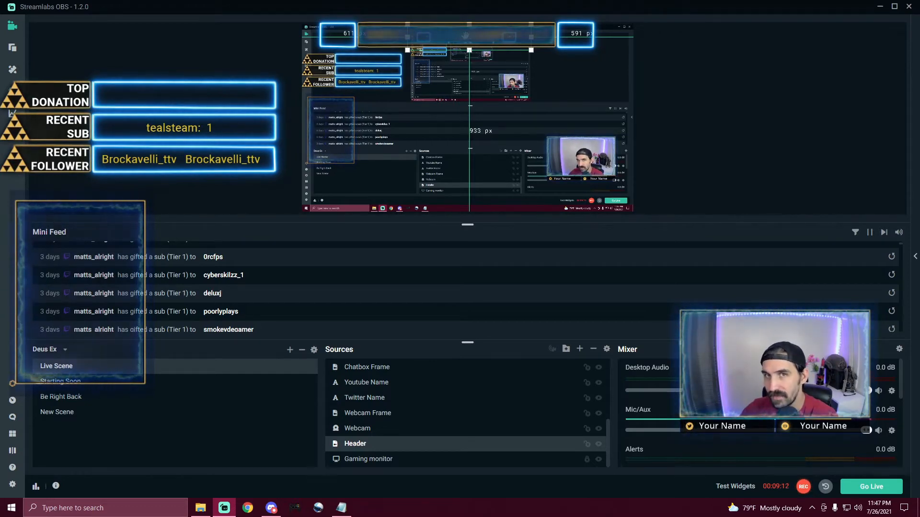
Try repositioning the Header freehand along the scene's upper edge and undo the moves
left_click_drag(431, 38, 477, 12)
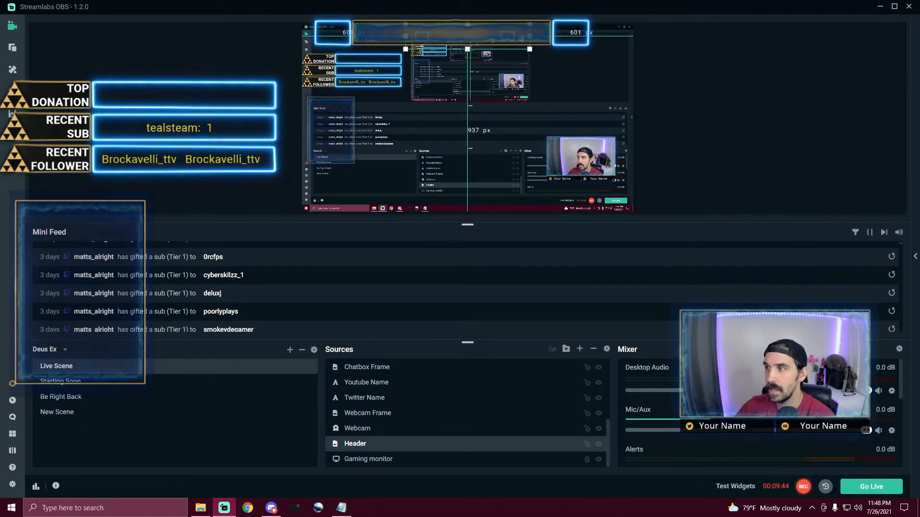
left_click_drag(493, 40, 477, 53)
key("ctrl+z")
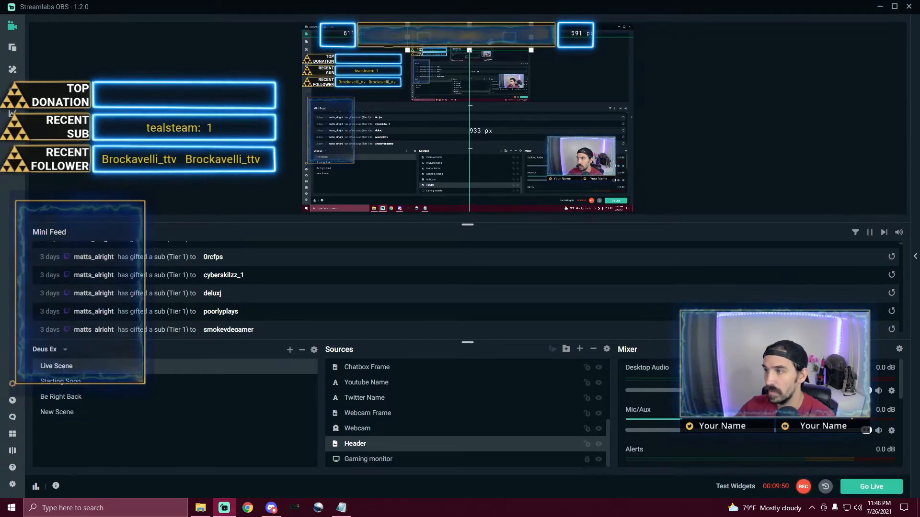
Nudge the Header left until it is horizontally centred, 601 px from the scene's right side
key("Left")
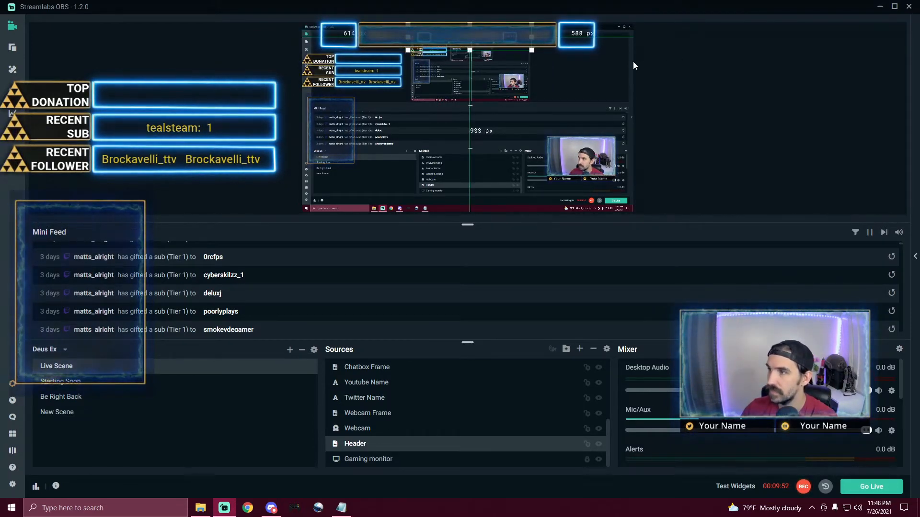
key("Left")
key("Left")
key("Left")
key("Left")
key("Left")
key("Left")
key("Left")
key("Left")
key("Left")
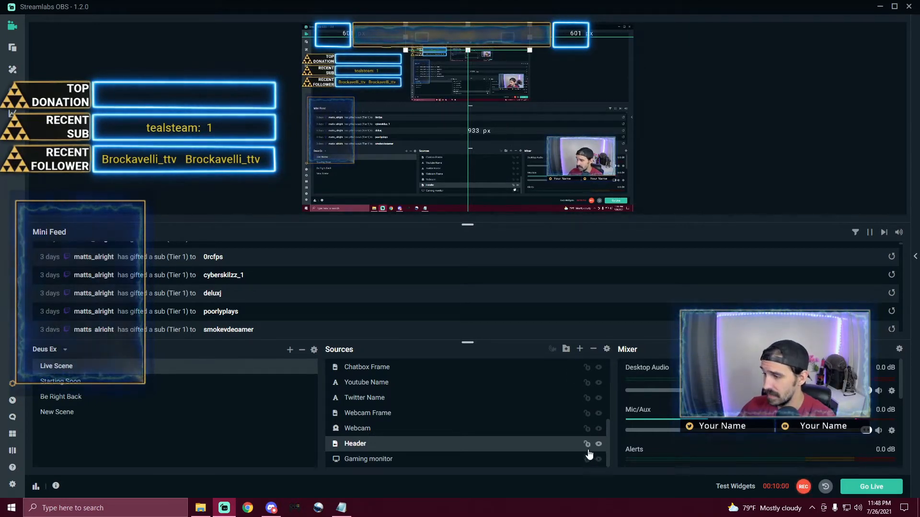
Shift the Alert Box to about 641 px from the scene's left edge and lock it
mouse_move(463, 34)
left_mouse_down()
mouse_move(471, 45)
mouse_move(462, 44)
mouse_move(473, 42)
left_mouse_up()
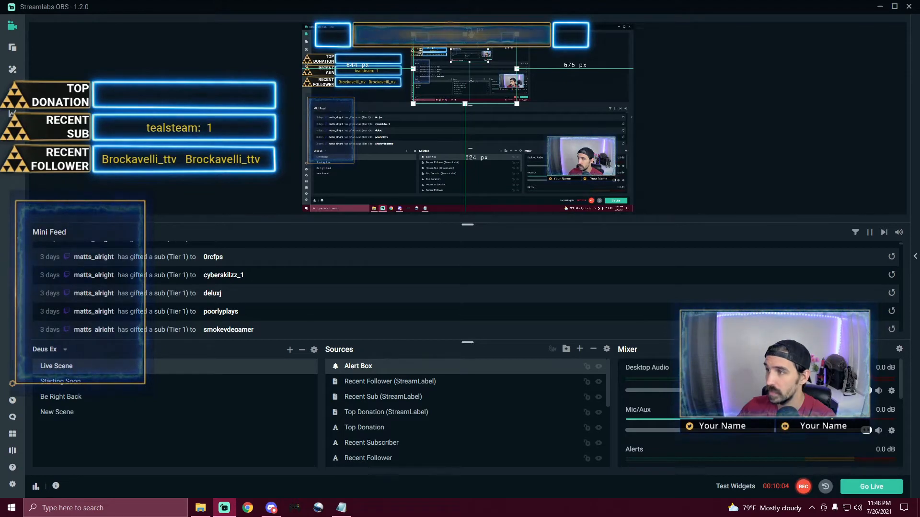
left_click(604, 42)
left_click_drag(510, 37, 514, 36)
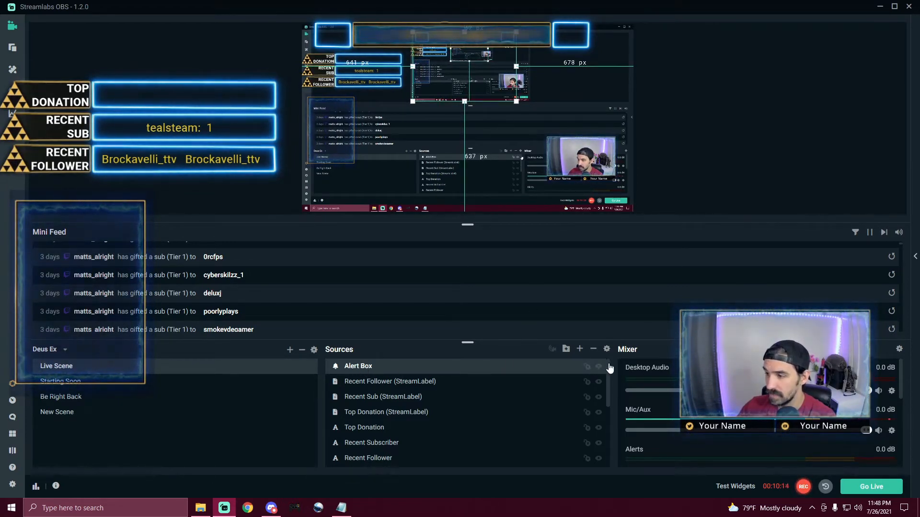
left_click(587, 367)
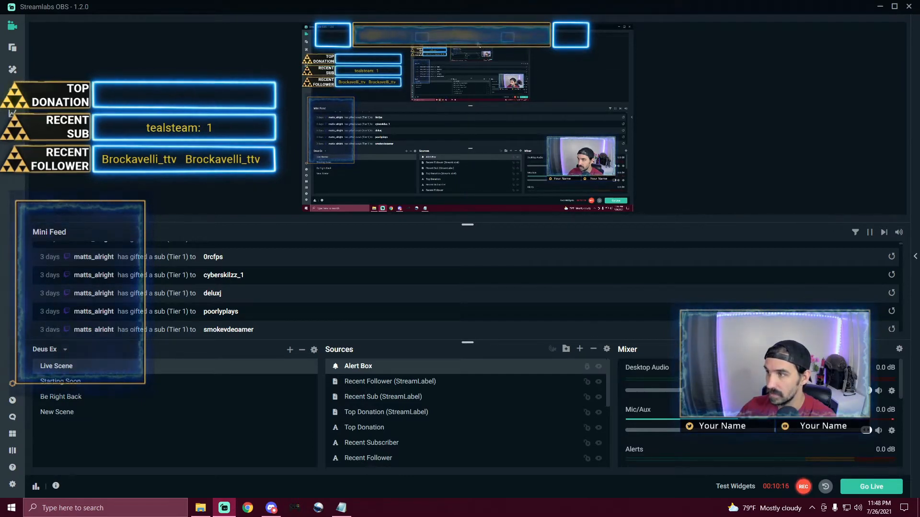
left_click(462, 45)
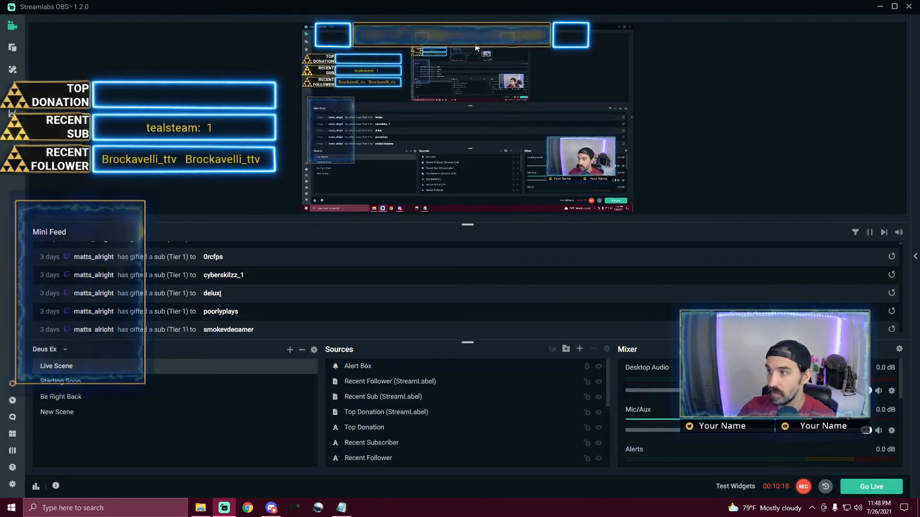
Unlock the Header, move it slightly up and left to about 609 px from the scene's right edge, and lock it again
scroll(576, 450, "down", 5)
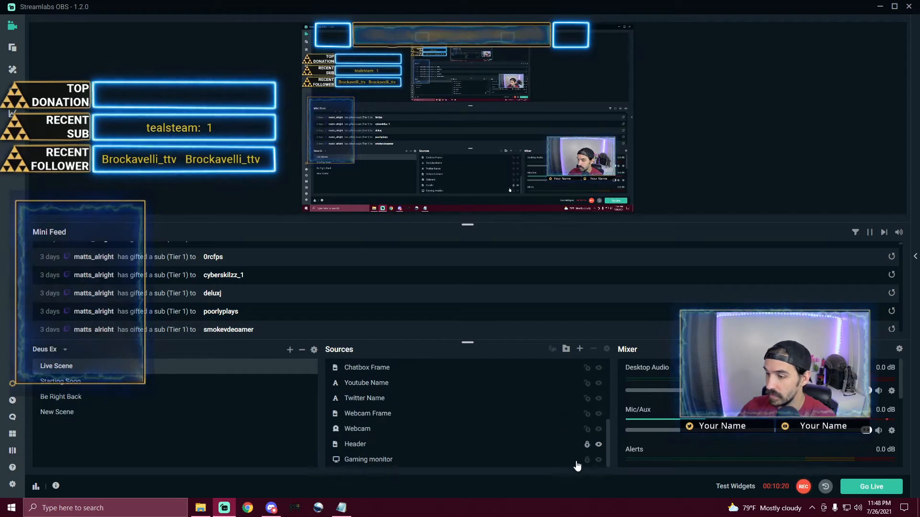
left_click(586, 448)
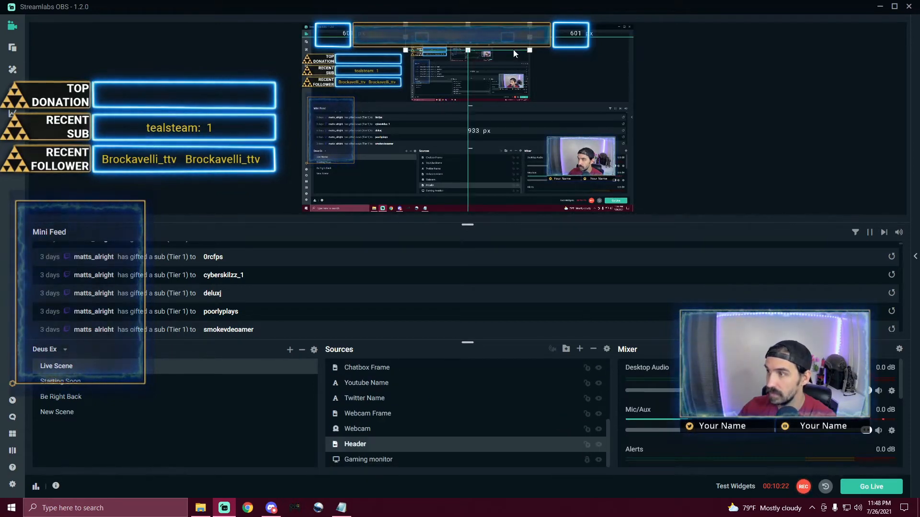
left_click_drag(513, 50, 509, 47)
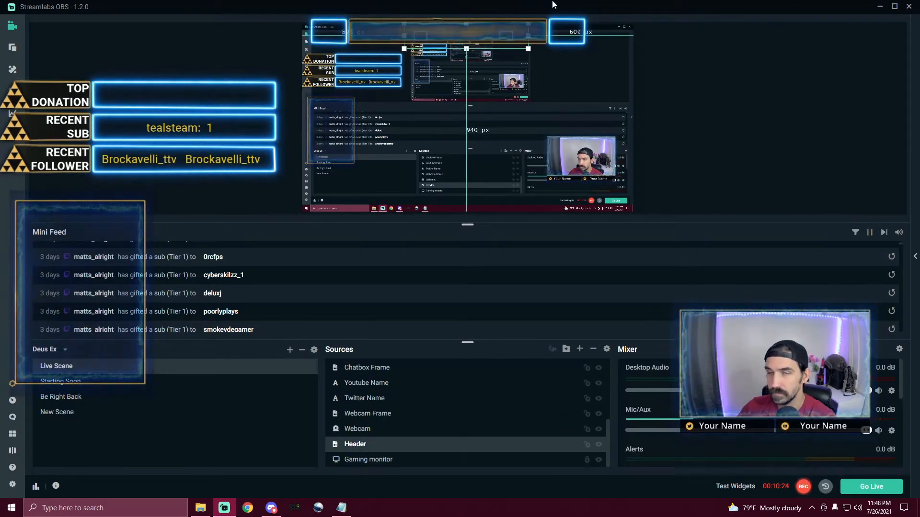
left_click(586, 444)
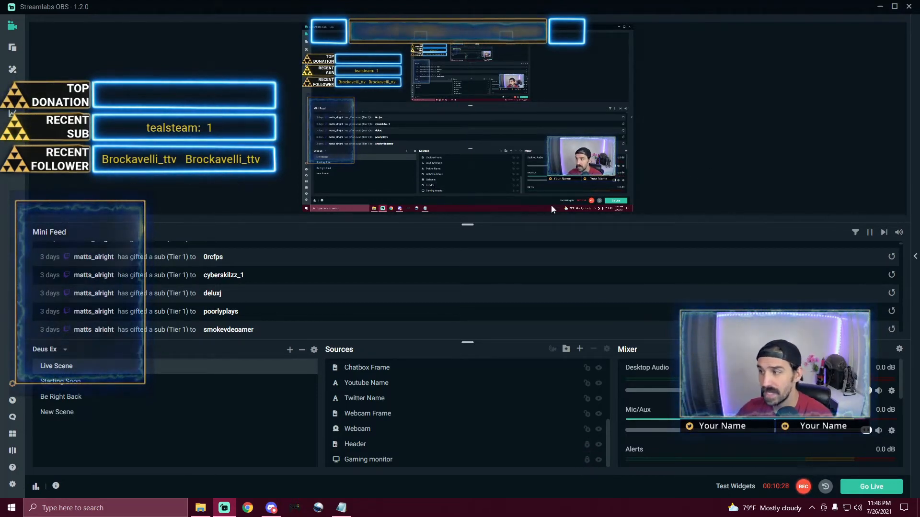
Replay the 1-bit cheer event from the Mini Feed, and shrink the Alert Box and place it at the scene's right edge above the webcam
scroll(455, 423, "up", 5)
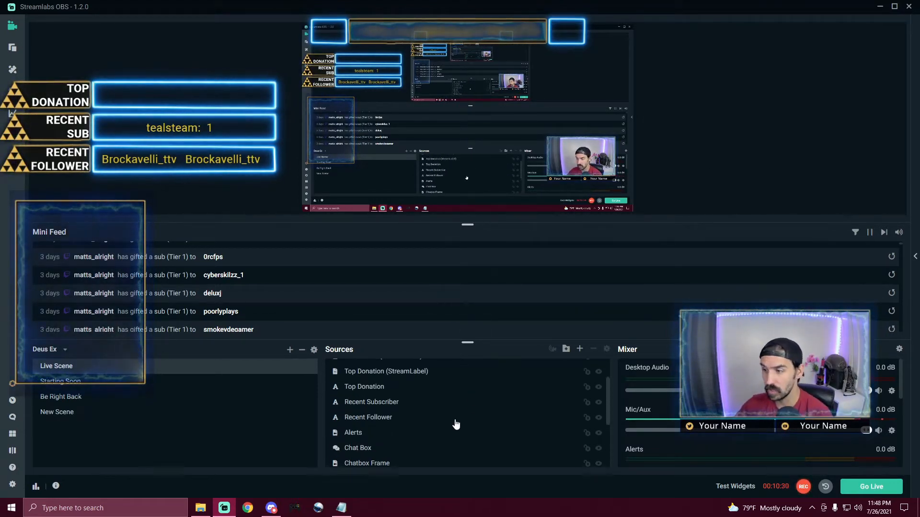
scroll(488, 314, "up", 3)
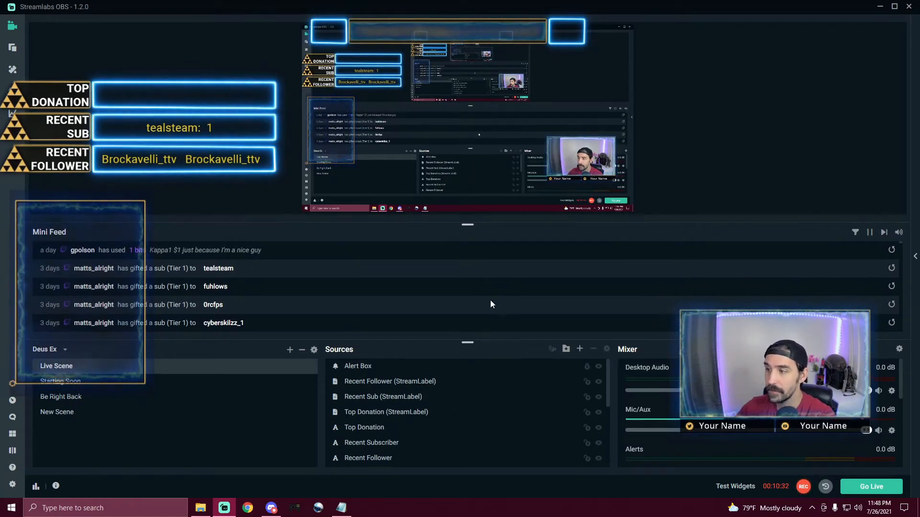
left_click(892, 251)
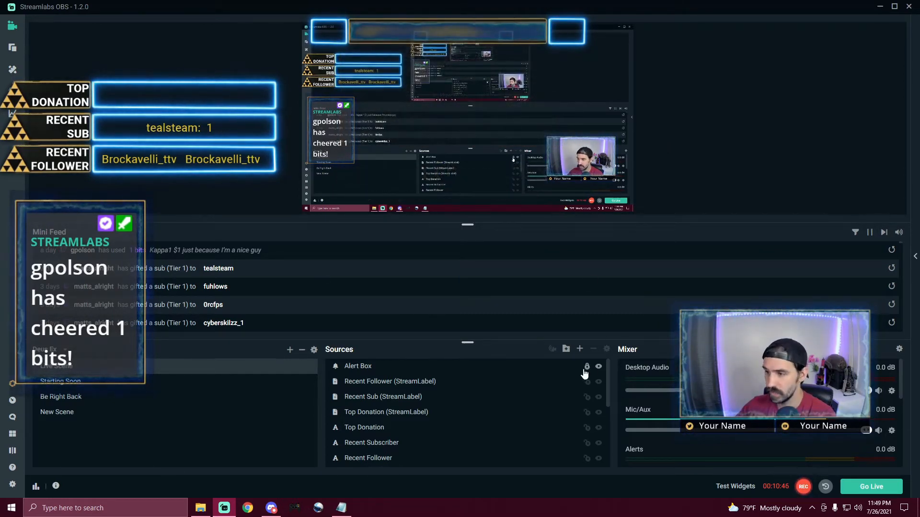
left_click(408, 370)
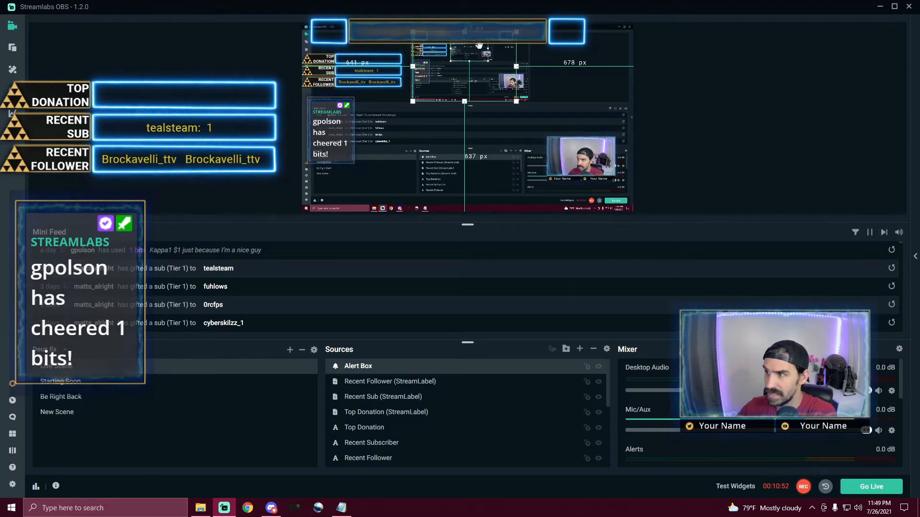
left_click_drag(466, 59, 555, 71)
Hide the Webcam Frame and Webcam sources in the Live Scene
scroll(757, 411, "down", 2)
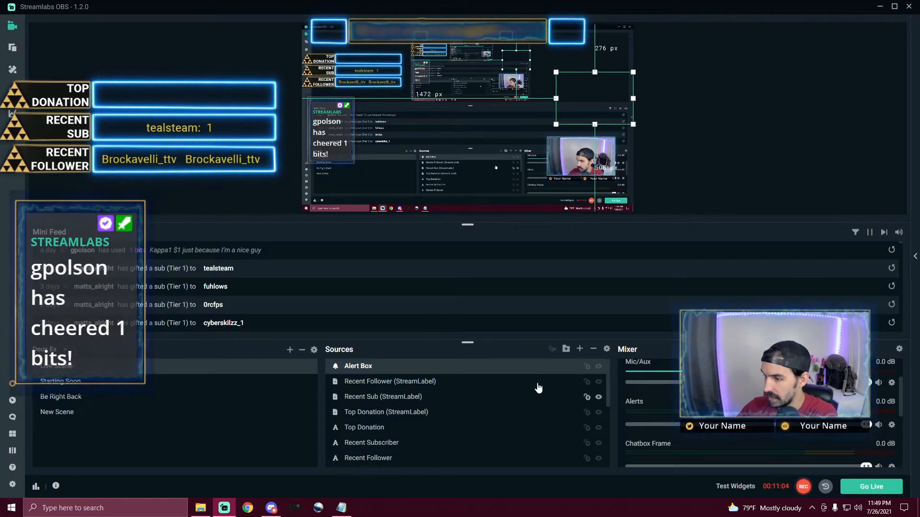
scroll(538, 385, "down", 2)
scroll(540, 400, "down", 2)
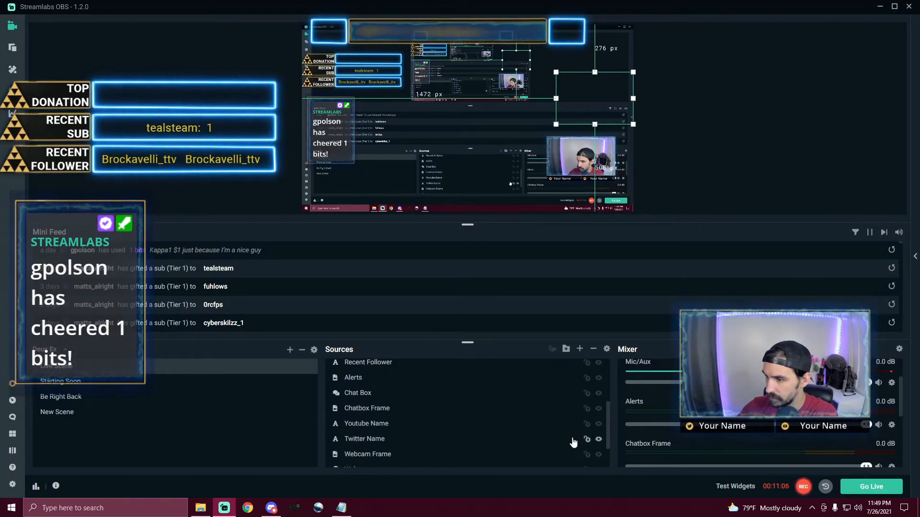
scroll(581, 439, "down", 2)
left_click(599, 413)
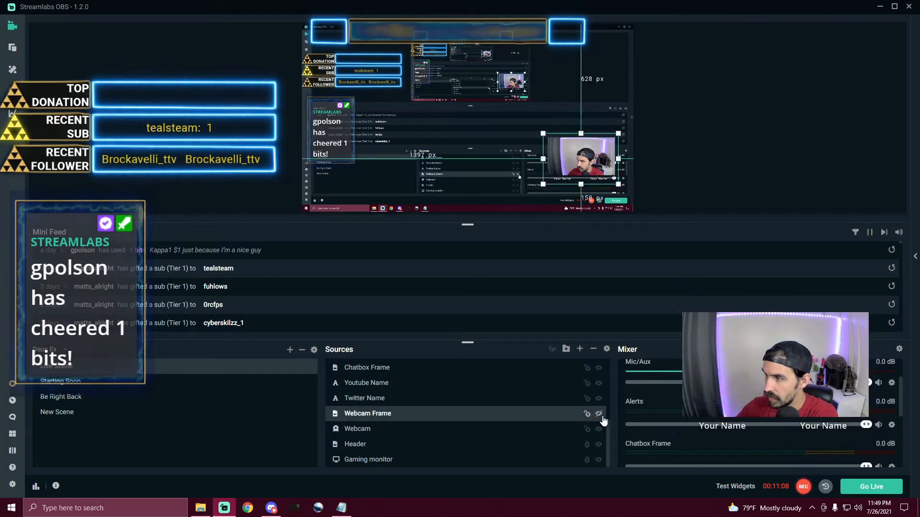
left_click(599, 429)
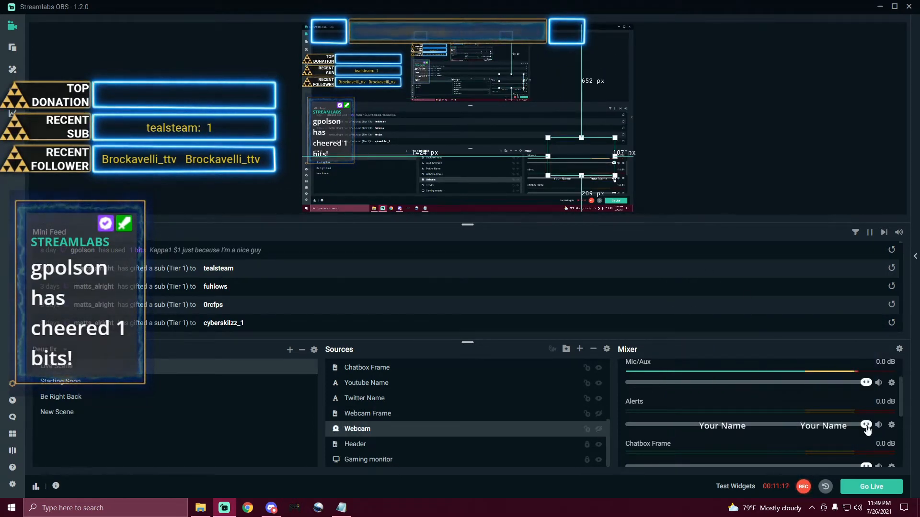
Lower the Alerts volume to -15.6 dB and show the Webcam Frame and Webcam sources again
left_click_drag(806, 433, 770, 433)
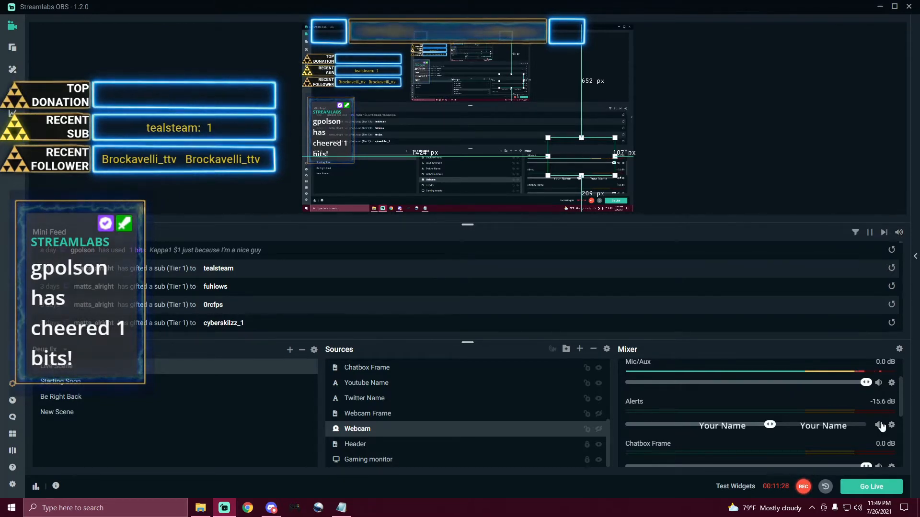
left_click(600, 415)
left_click(726, 195)
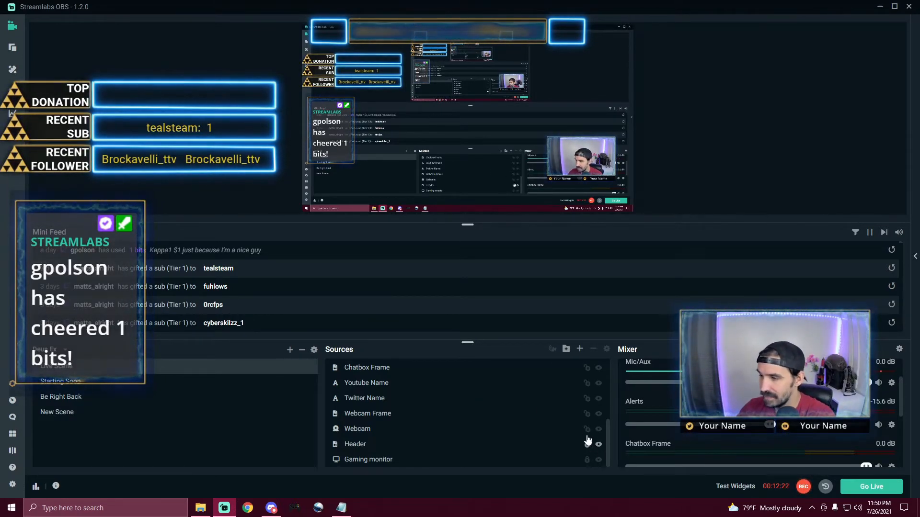
Lock the Chat Box and Chatbox Frame sources and hide both from the Live Scene
scroll(574, 431, "up", 3)
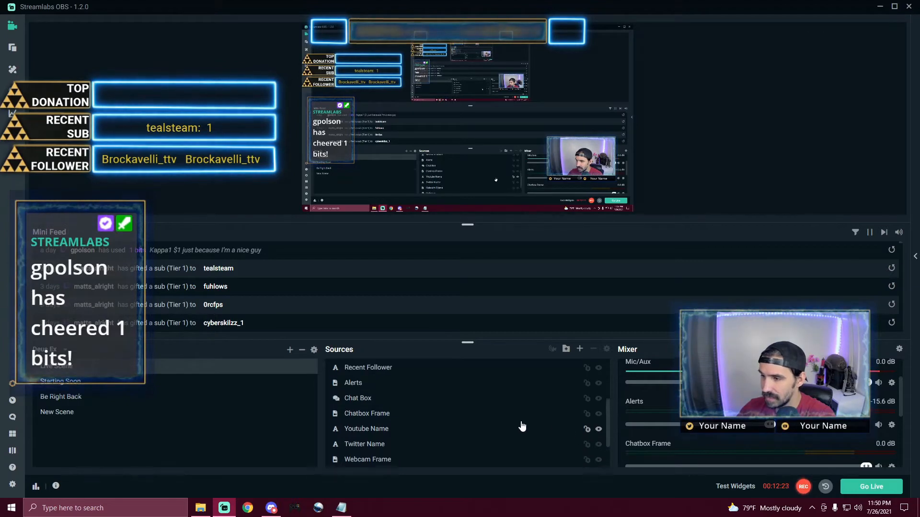
left_click(376, 417)
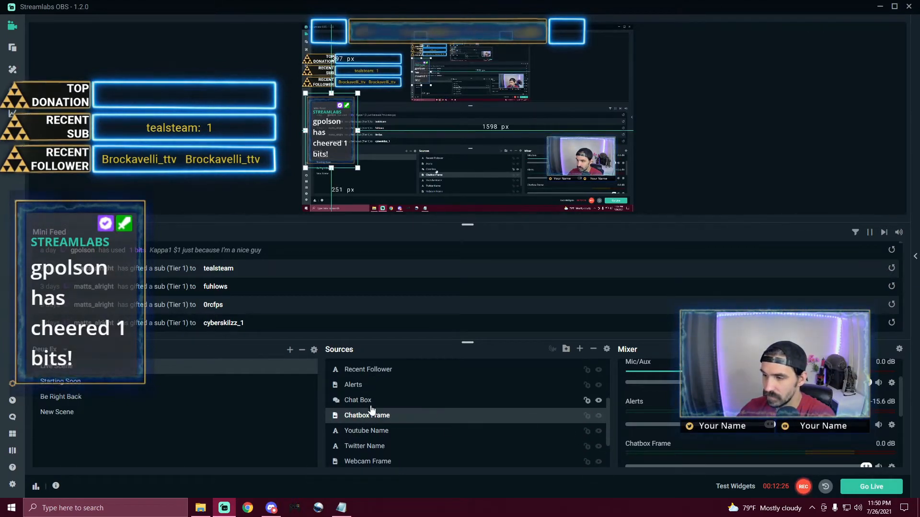
left_click(590, 401)
scroll(590, 393, "down", 1)
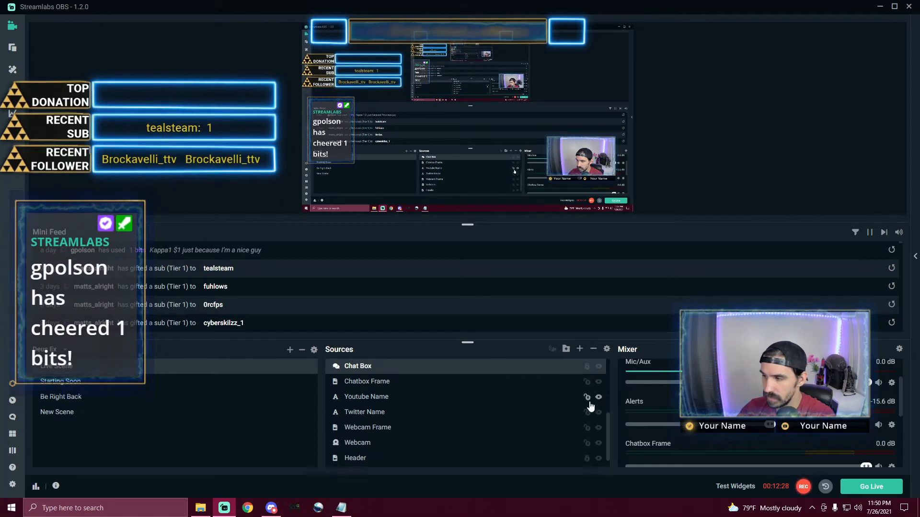
left_click(588, 383)
scroll(588, 385, "up", 1)
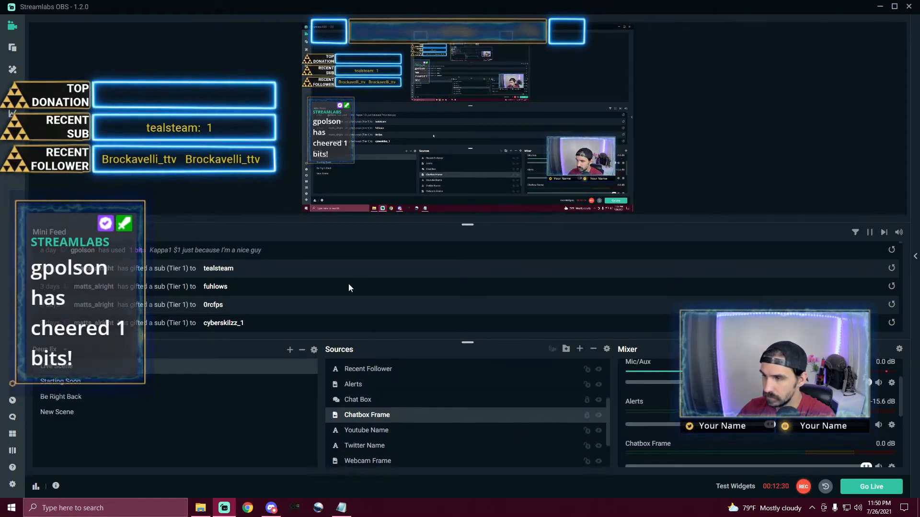
left_click(598, 401)
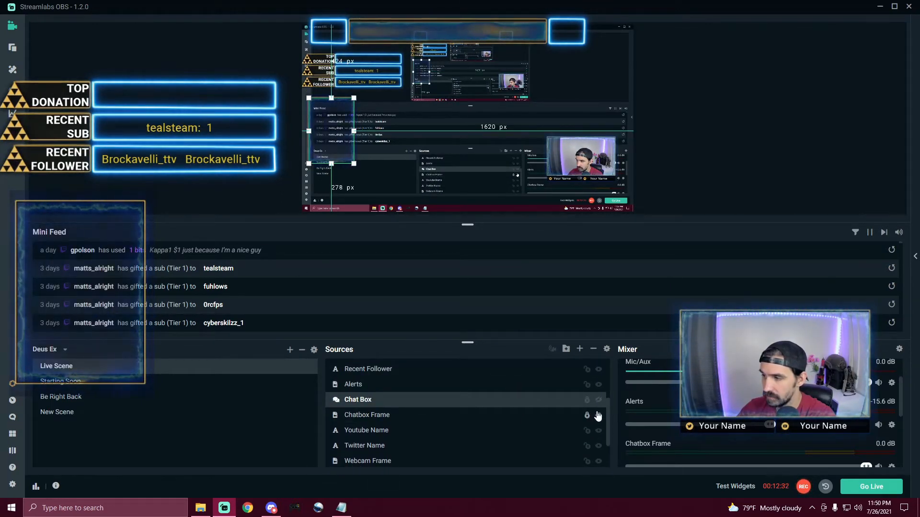
left_click(599, 416)
left_click(783, 163)
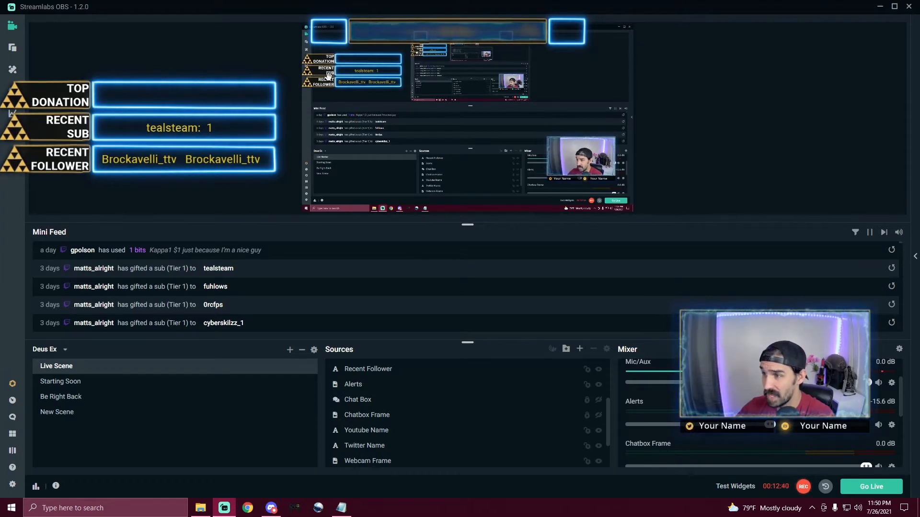
Create a source folder named "banner" in the Live Scene
scroll(410, 416, "up", 4)
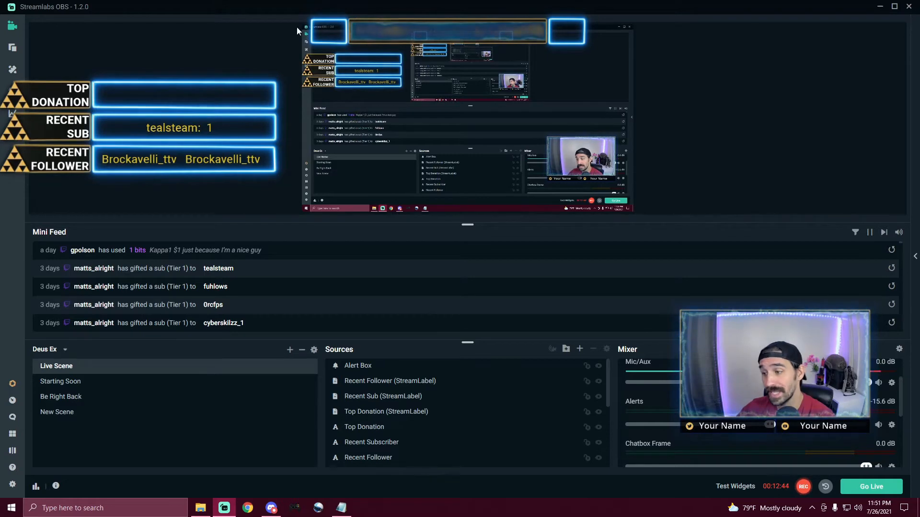
left_click(565, 350)
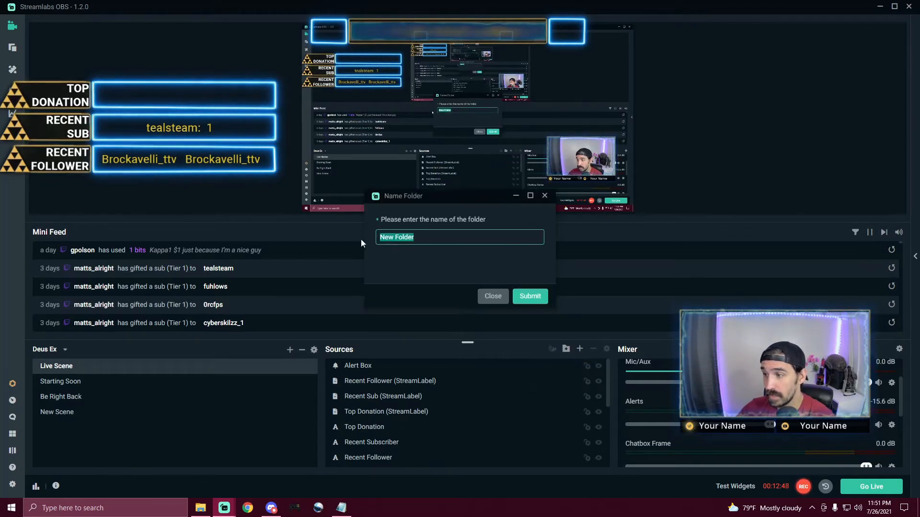
type("bann")
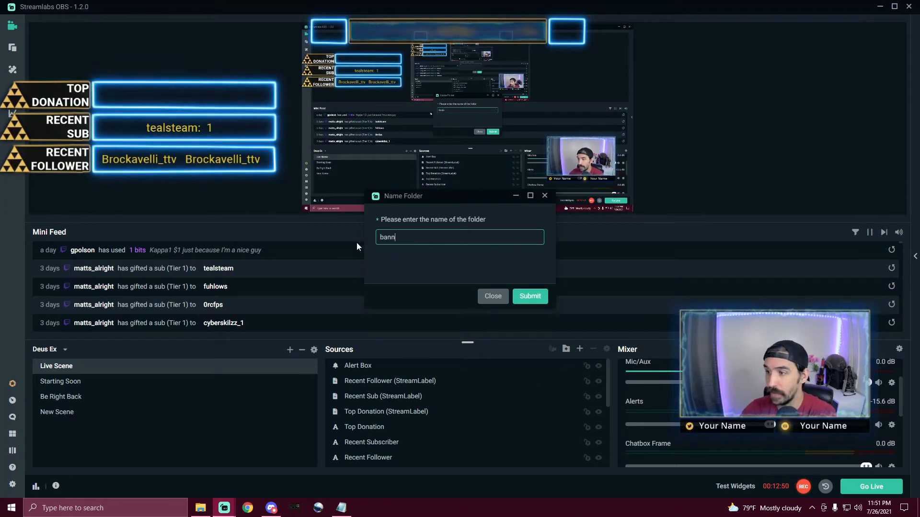
type("er")
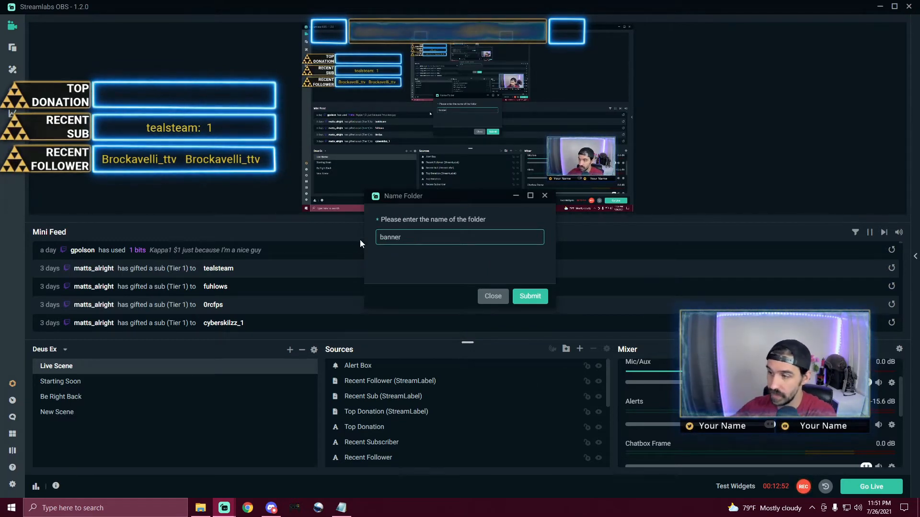
left_click(530, 296)
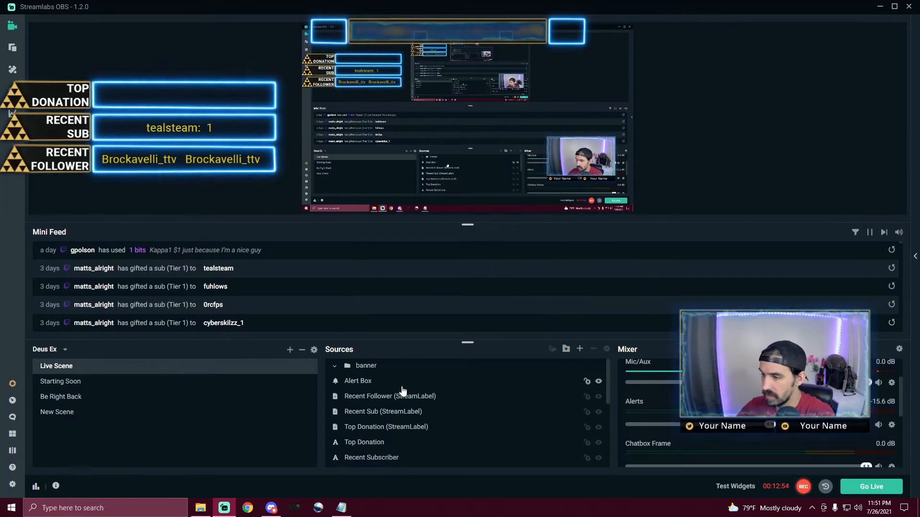
Move the recent follower, recent sub and top donation StreamLabels, their text captions and the Alerts source into the banner folder
left_click(386, 396)
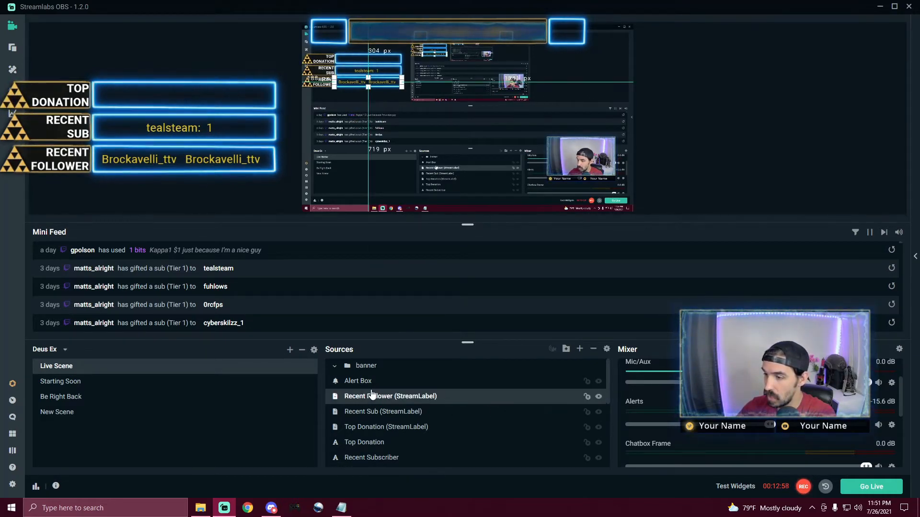
scroll(352, 408, "down", 1)
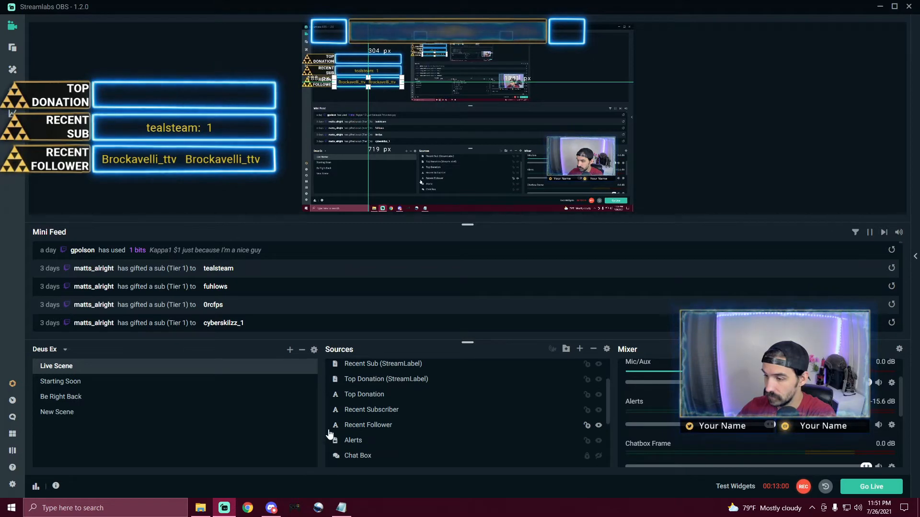
left_click_drag(335, 426, 395, 378)
scroll(388, 450, "down", 1)
left_click_drag(393, 414, 396, 376)
left_click_drag(374, 448, 383, 369)
left_click_drag(385, 429, 389, 369)
left_click_drag(386, 411, 384, 369)
left_click(388, 382)
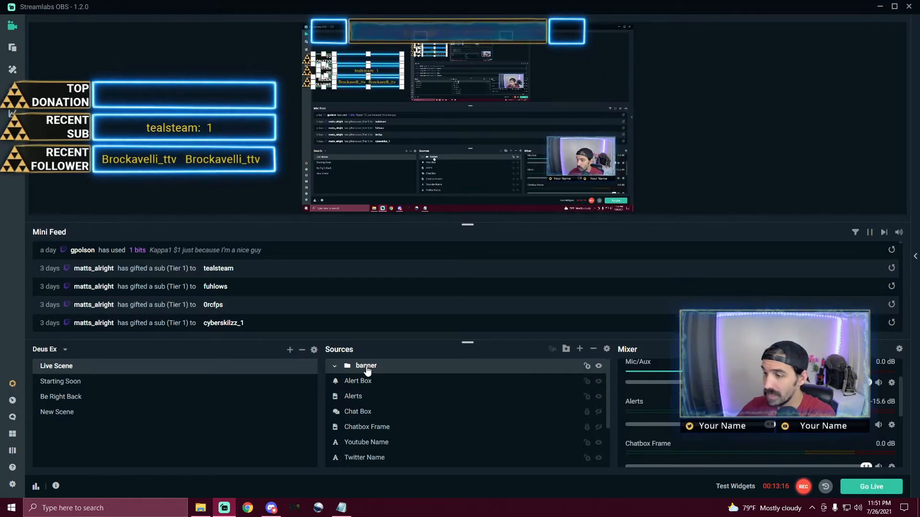
left_click(428, 368)
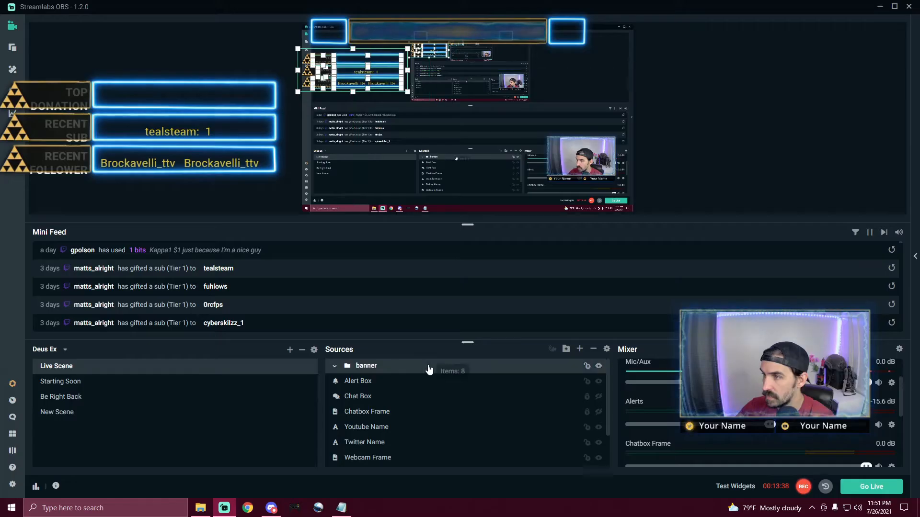
Move the whole banner folder group to the scene's lower-left corner
left_click_drag(355, 75, 330, 135)
left_click_drag(368, 172, 359, 183)
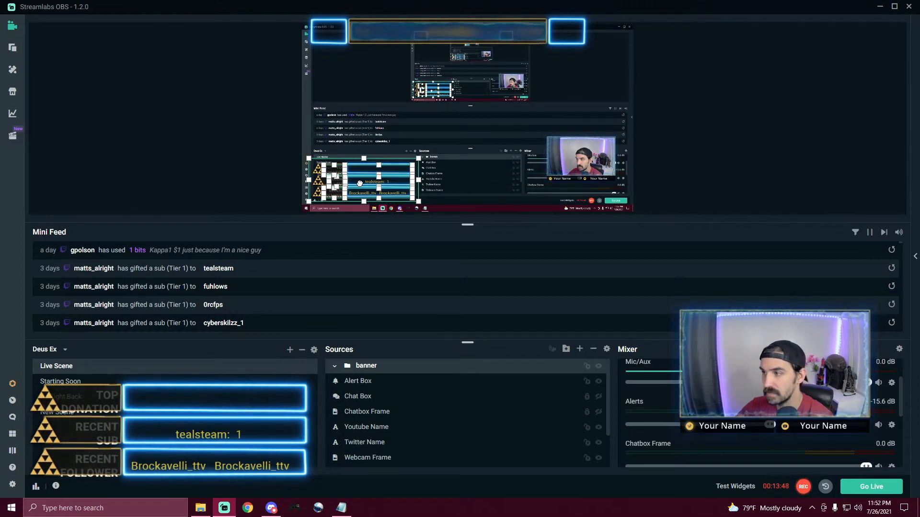
left_click_drag(360, 184, 361, 182)
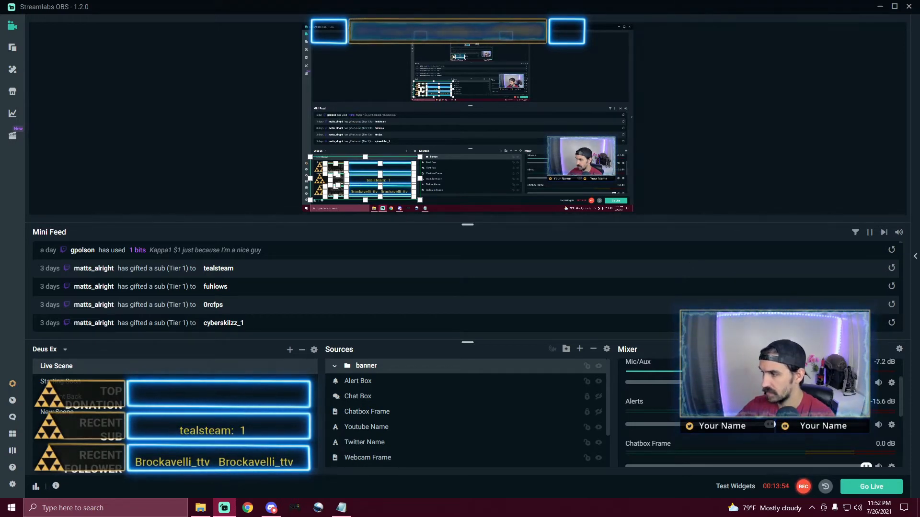
Lower the Mic/Aux volume to -9.4 dB and open its audio source options
left_click(891, 382)
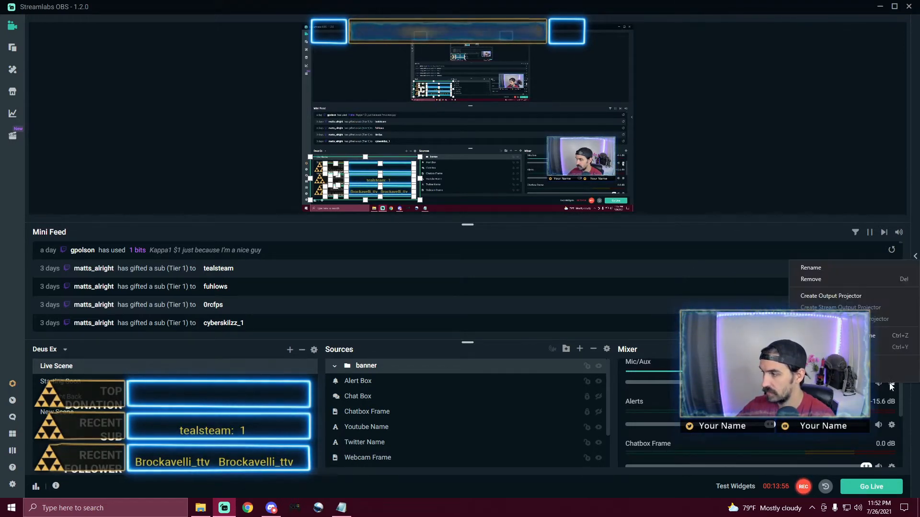
left_click(826, 185)
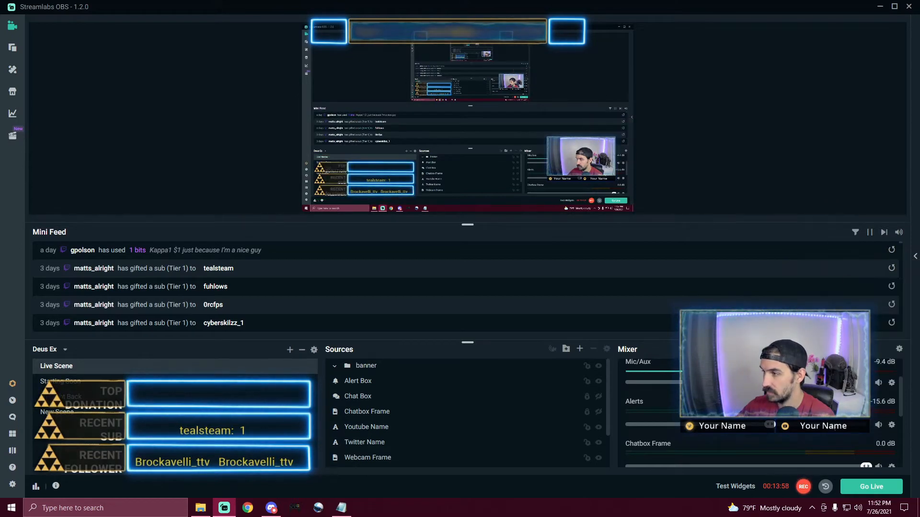
scroll(822, 432, "up", 2)
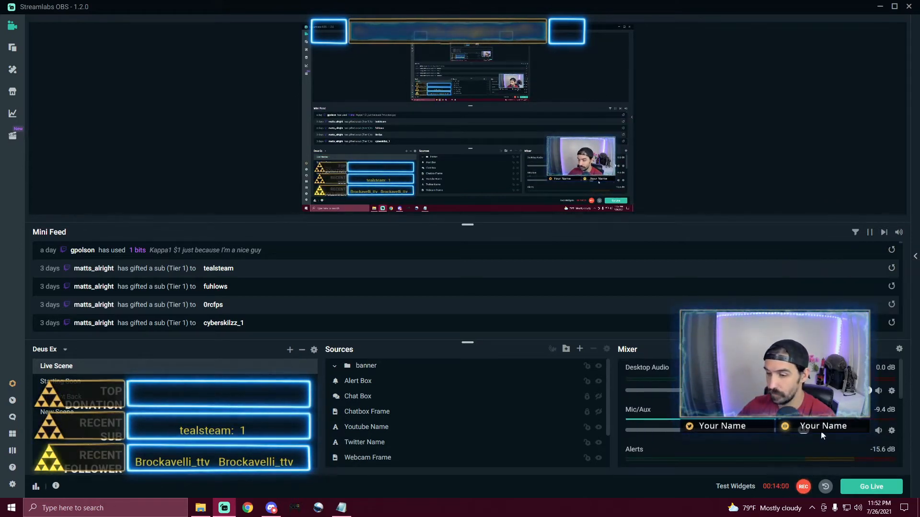
left_click(891, 430)
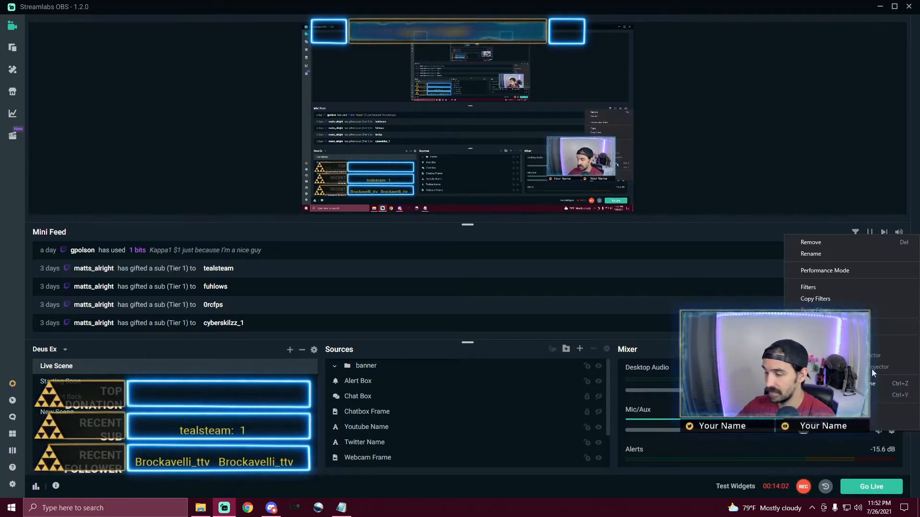
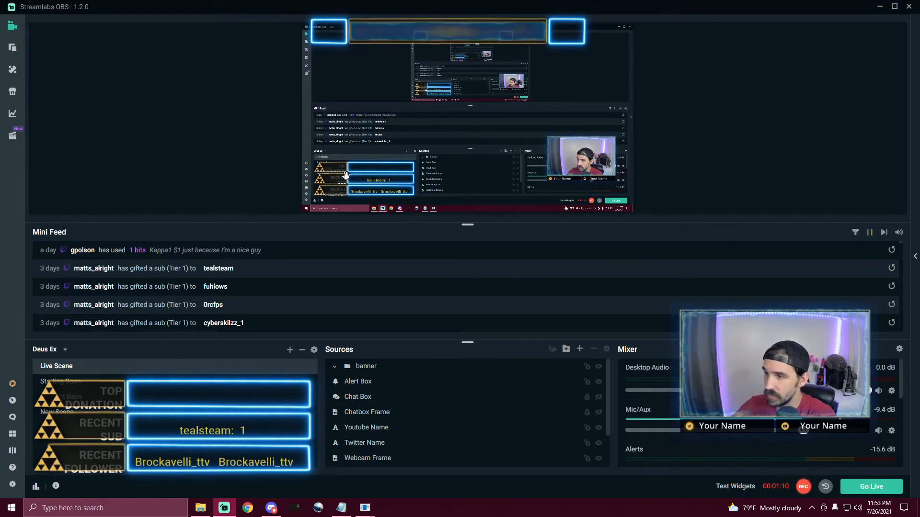
Move the banner folder group to the scene's upper-left corner and lock it, also unlocking the Header
left_click_drag(342, 163, 337, 46)
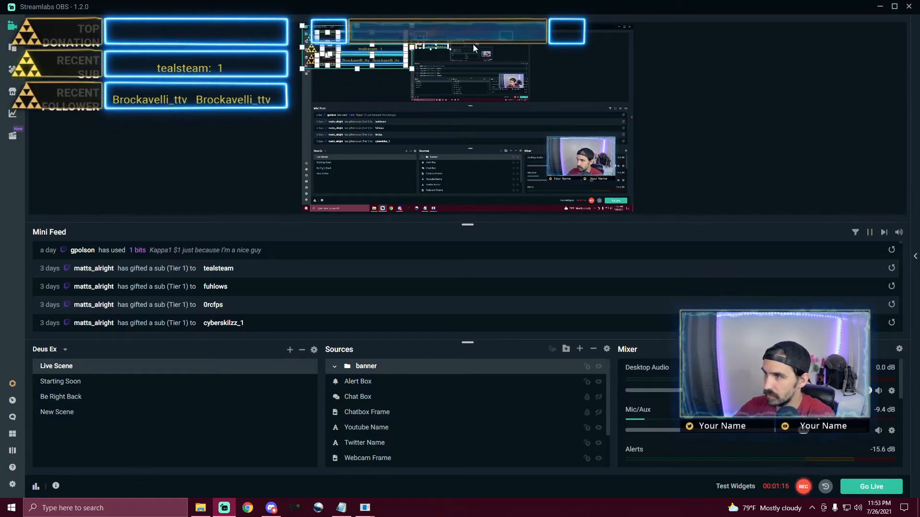
scroll(554, 401, "down", 2)
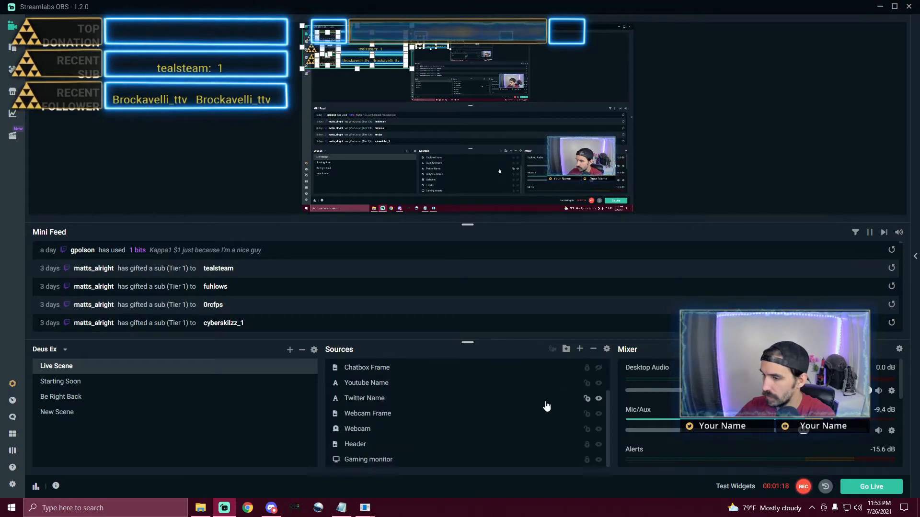
left_click(586, 445)
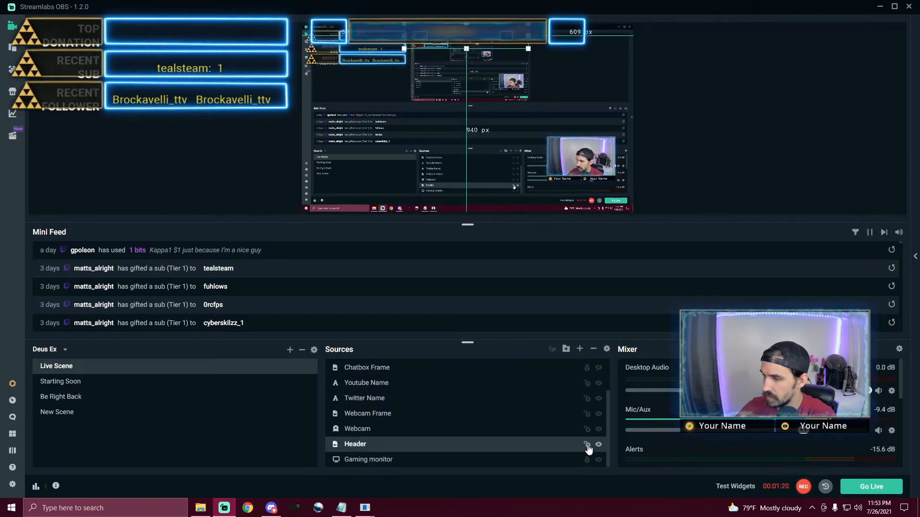
scroll(591, 437, "up", 2)
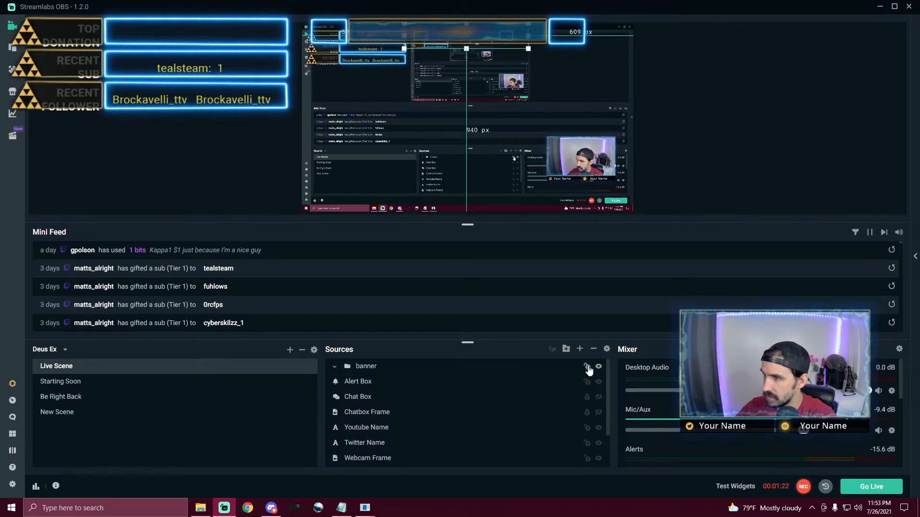
left_click(589, 370)
Center the Header at the scene's bottom edge, about 601 px from each side, and lock the Header and Alert Box
scroll(503, 407, "down", 2)
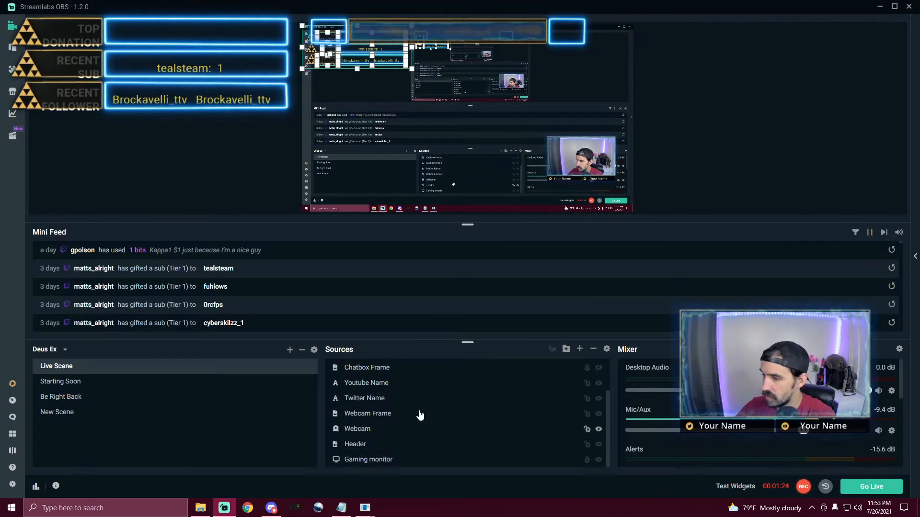
left_click_drag(455, 38, 457, 197)
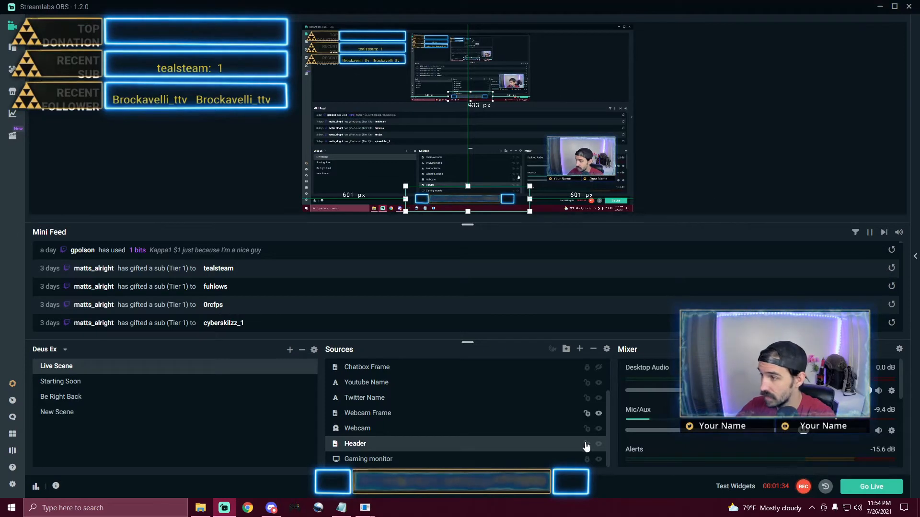
scroll(599, 404, "up", 3)
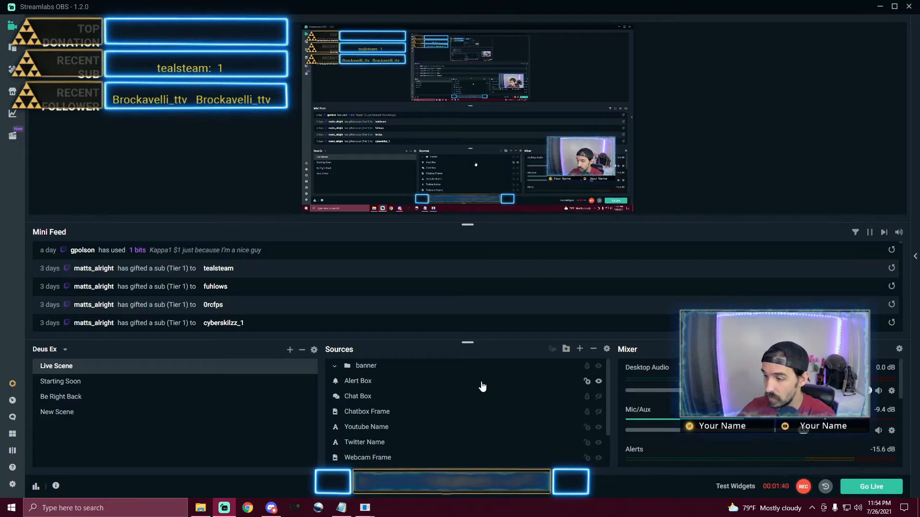
left_click(570, 382)
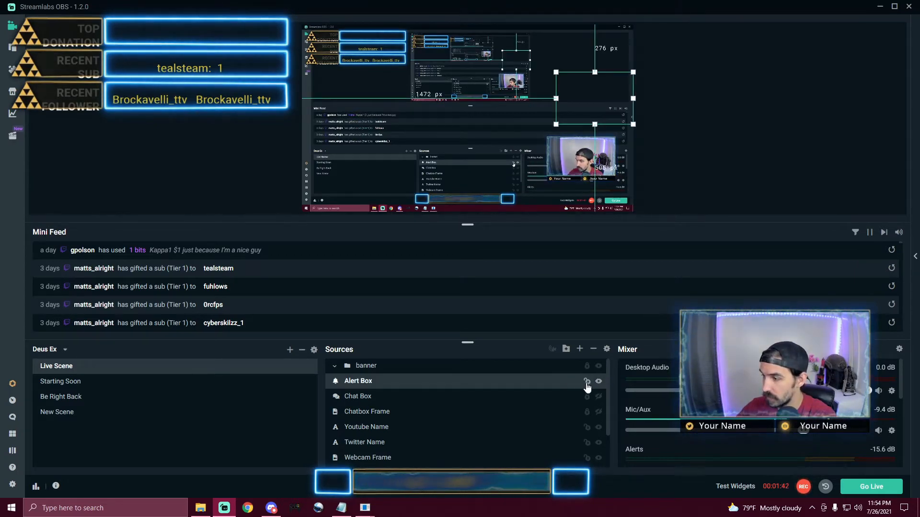
Replace the Youtube Name source's placeholder text with TheGunslinger09 and save its text settings
scroll(591, 383, "down", 1)
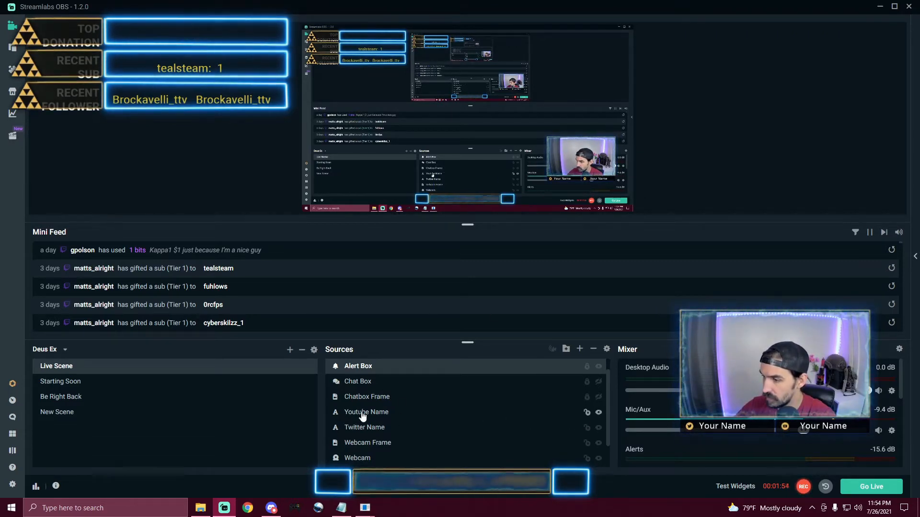
left_click(365, 431)
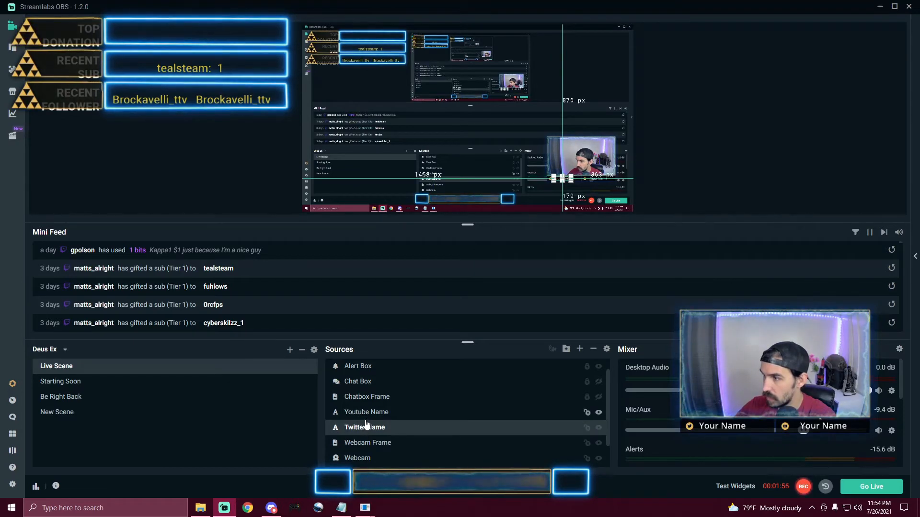
left_click(365, 412)
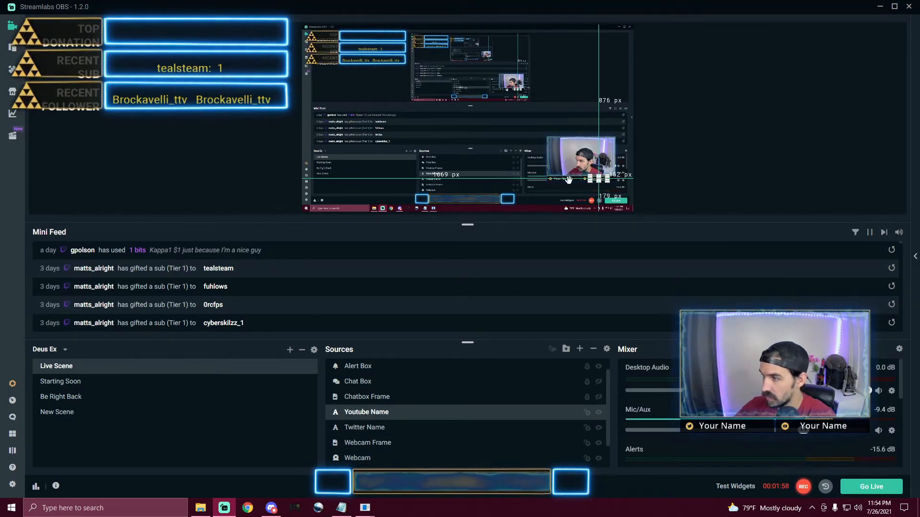
left_click(700, 181)
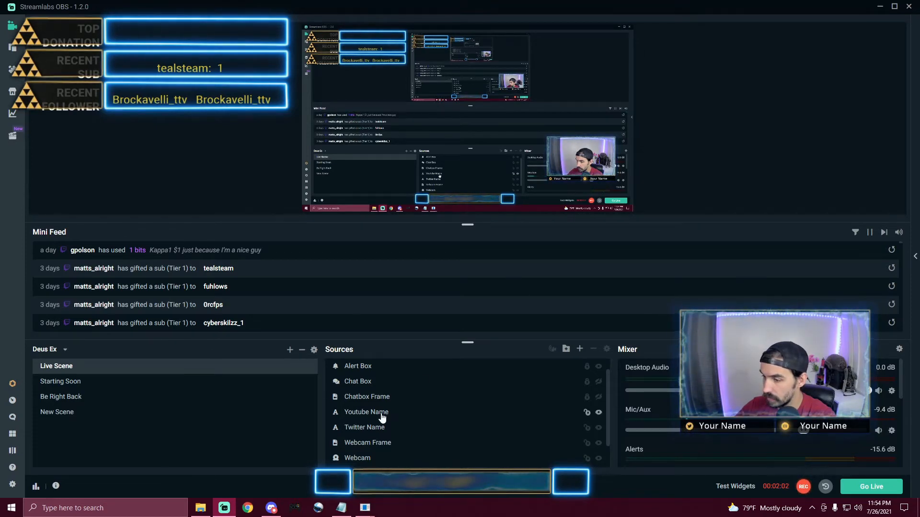
double_click(382, 414)
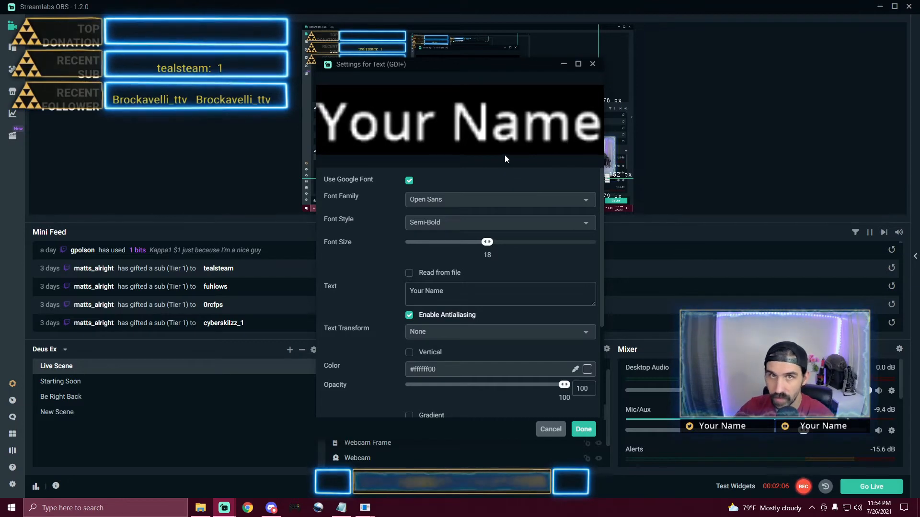
left_click_drag(454, 291, 329, 292)
type("TheGun")
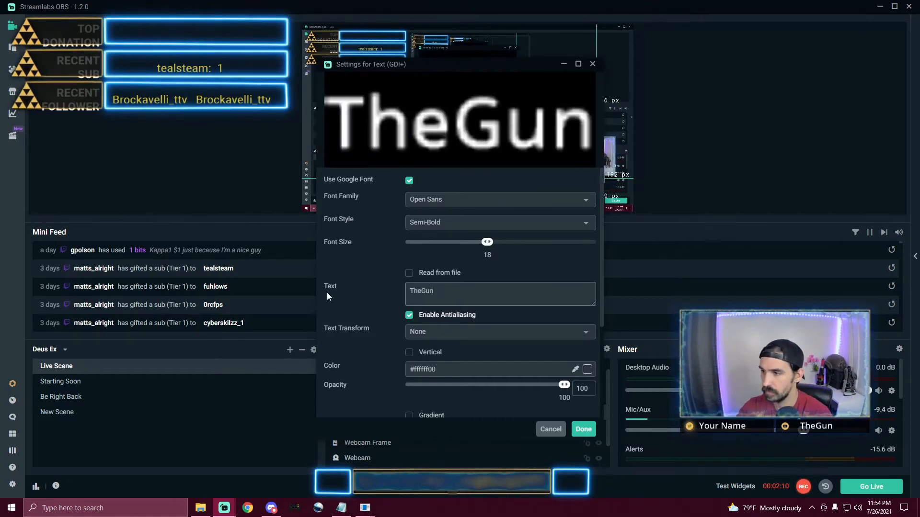
type("slinger09")
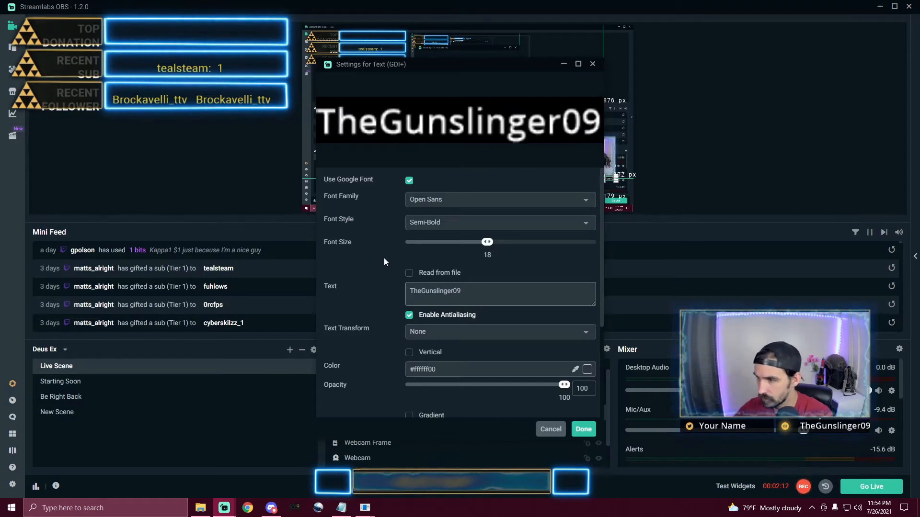
left_click(584, 429)
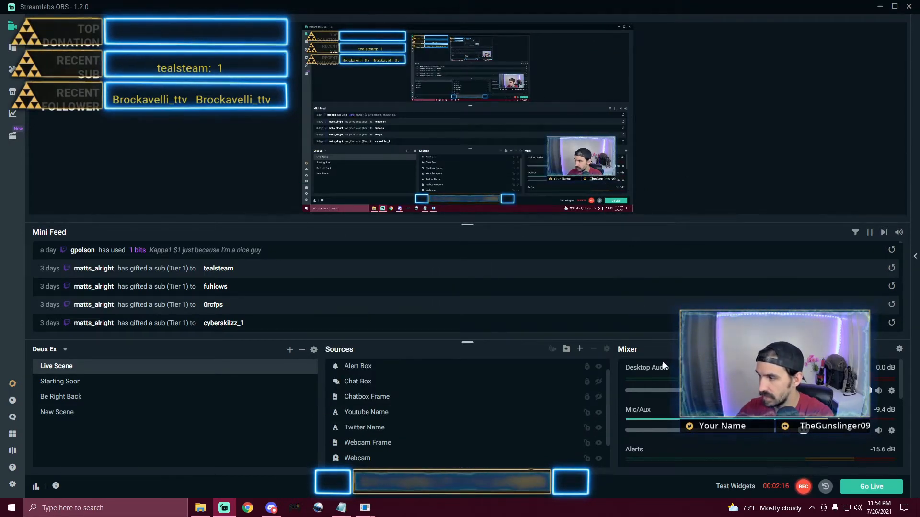
Replace the Twitter Name source's placeholder text with TheGunslinger09 and close its text settings
left_click(378, 429)
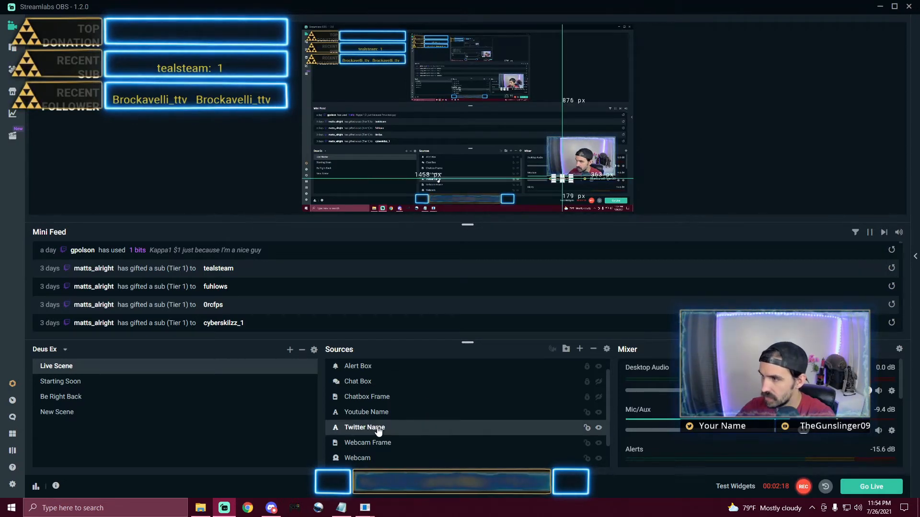
double_click(378, 429)
triple_click(458, 291)
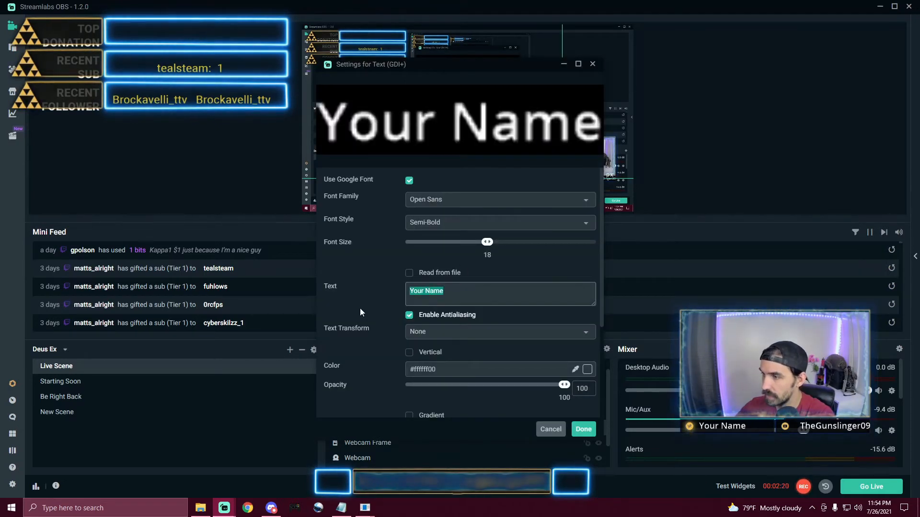
type("TheGunslinger09")
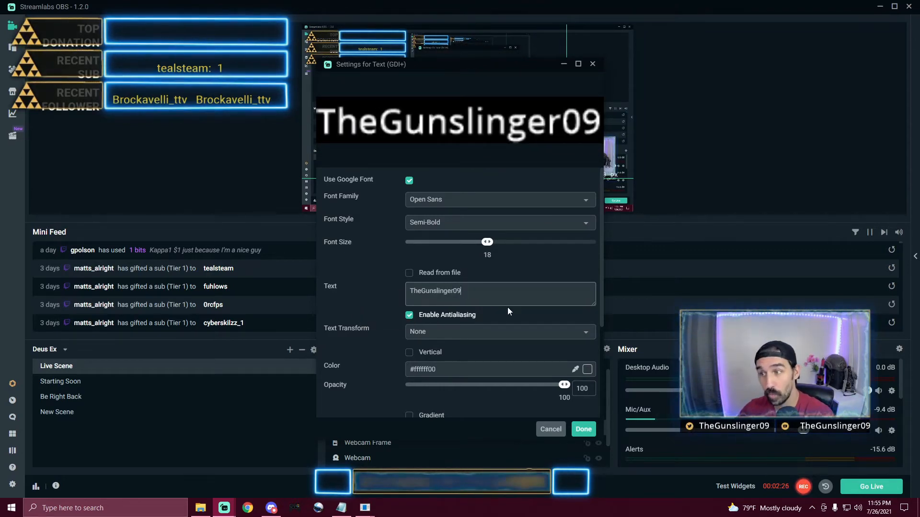
left_click(592, 64)
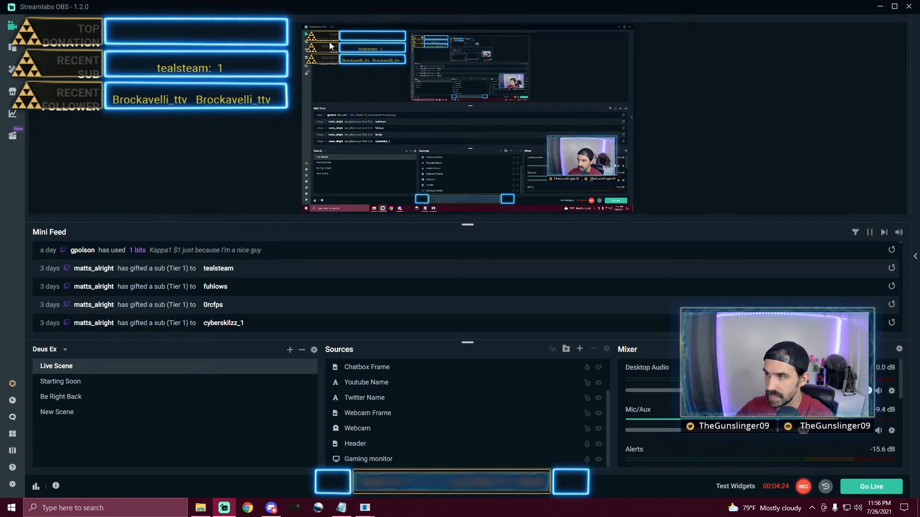
Move the Top Donation text source up within the banner folder so it sits directly below Alerts
scroll(397, 383, "up", 3)
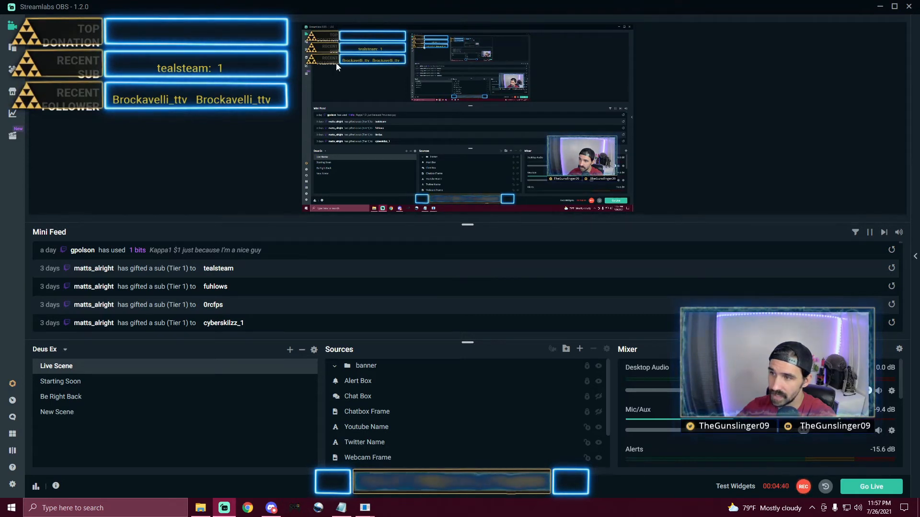
double_click(373, 366)
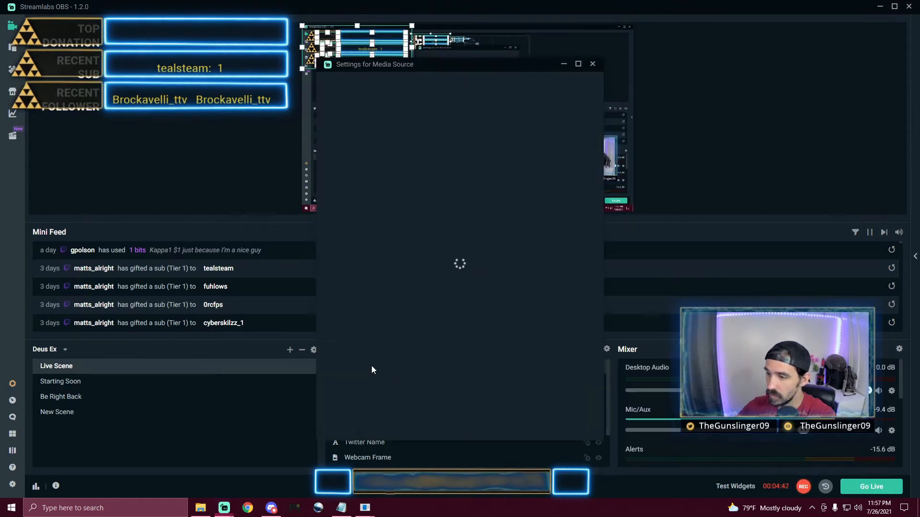
left_click(593, 64)
left_click(335, 366)
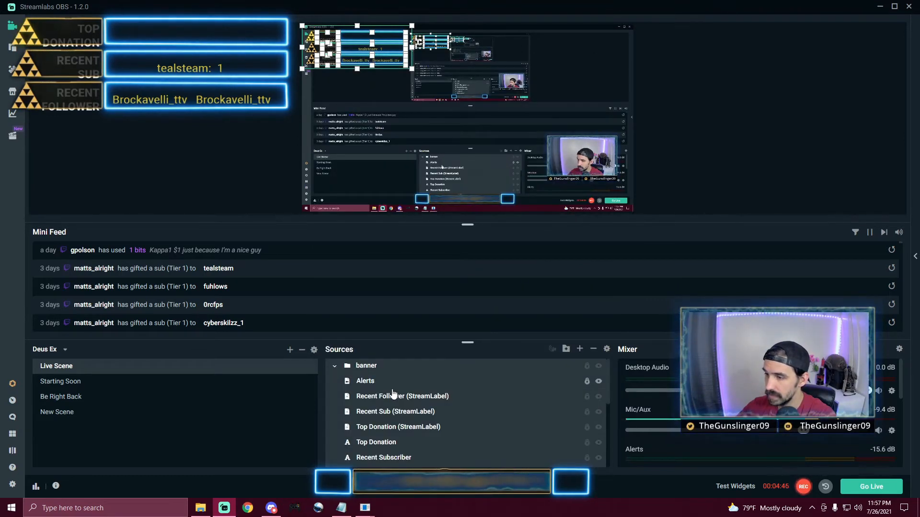
scroll(379, 413, "down", 2)
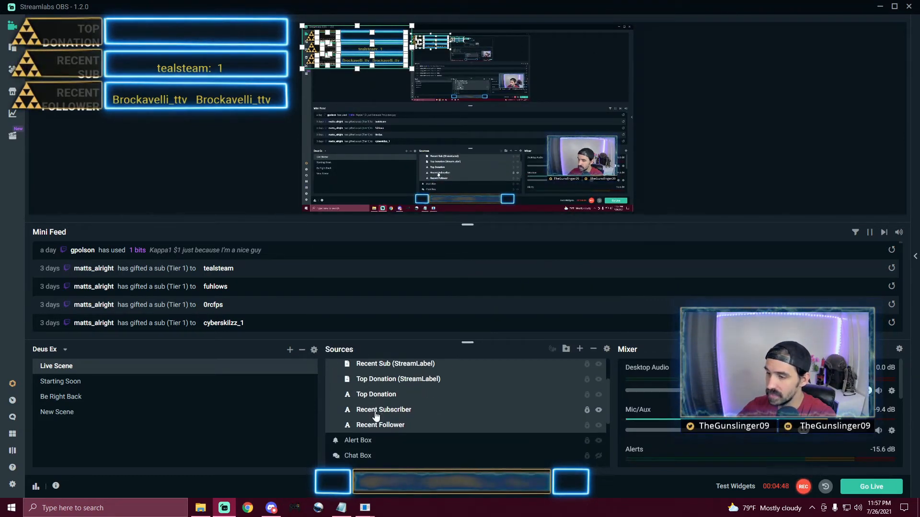
left_click(379, 394)
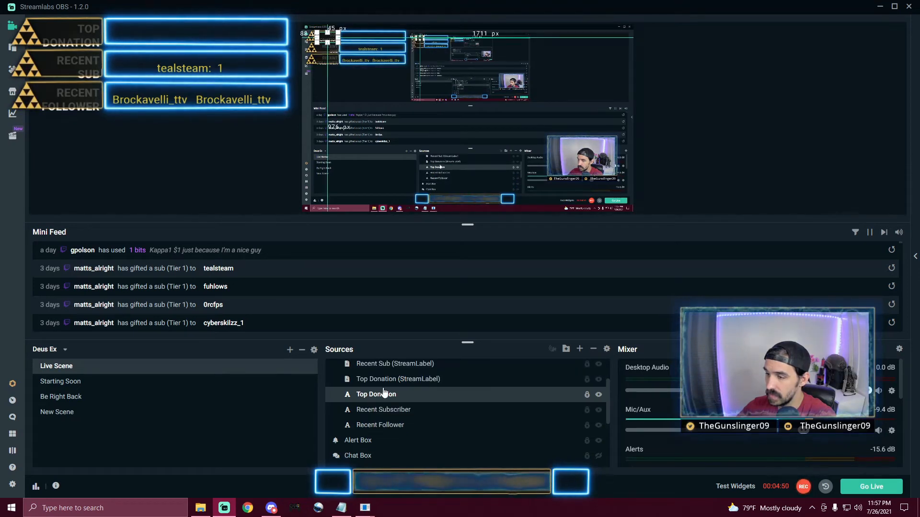
scroll(381, 398, "up", 2)
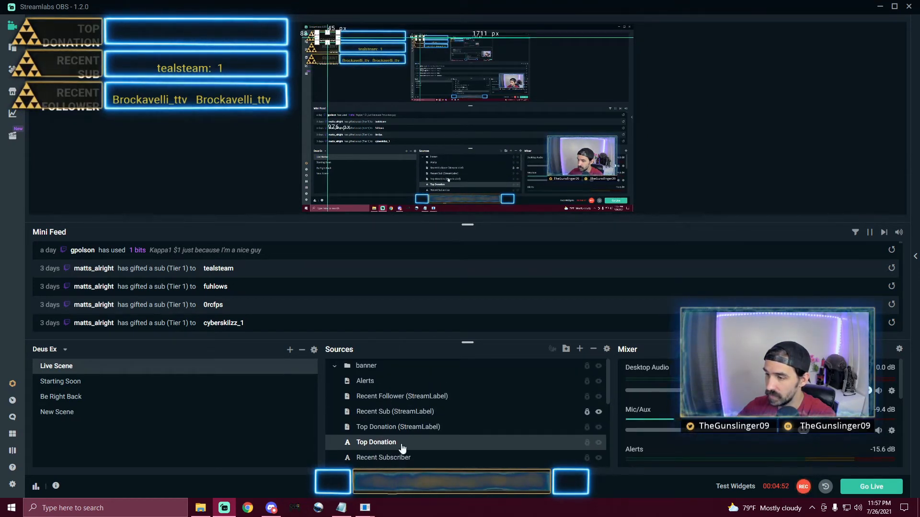
left_click_drag(389, 404, 384, 396)
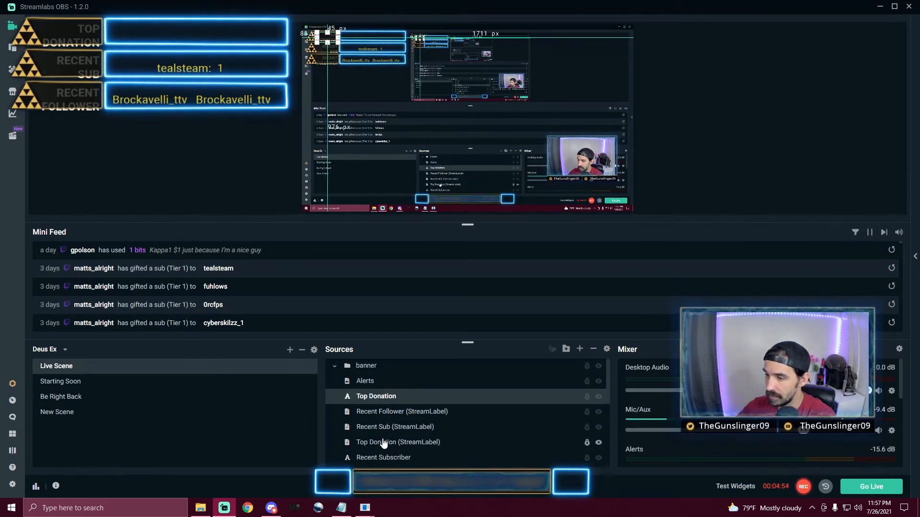
Place the Recent Subscriber and Recent Follower text sources below Top Donation, above the three StreamLabel sources
left_click_drag(376, 458, 386, 379)
scroll(381, 434, "down", 3)
scroll(472, 393, "up", 2)
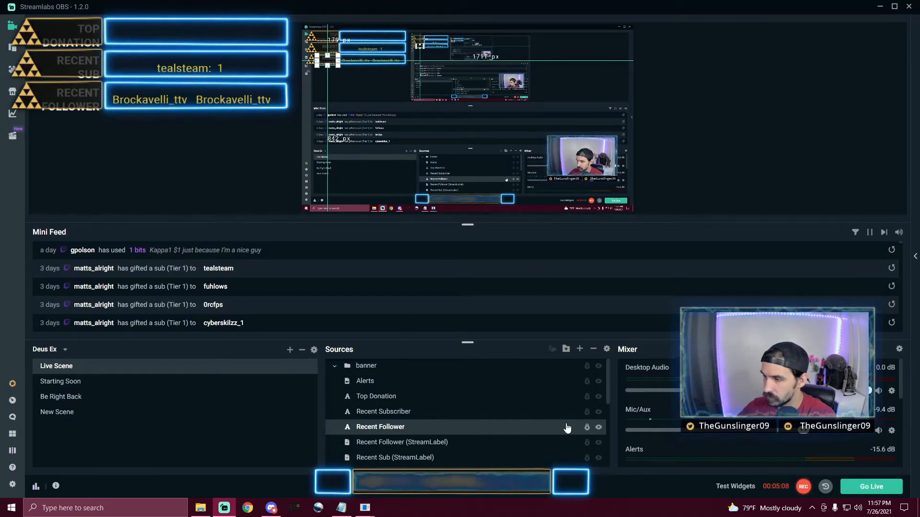
scroll(385, 407, "down", 3)
left_click(390, 425)
left_click(390, 409)
left_click(396, 399)
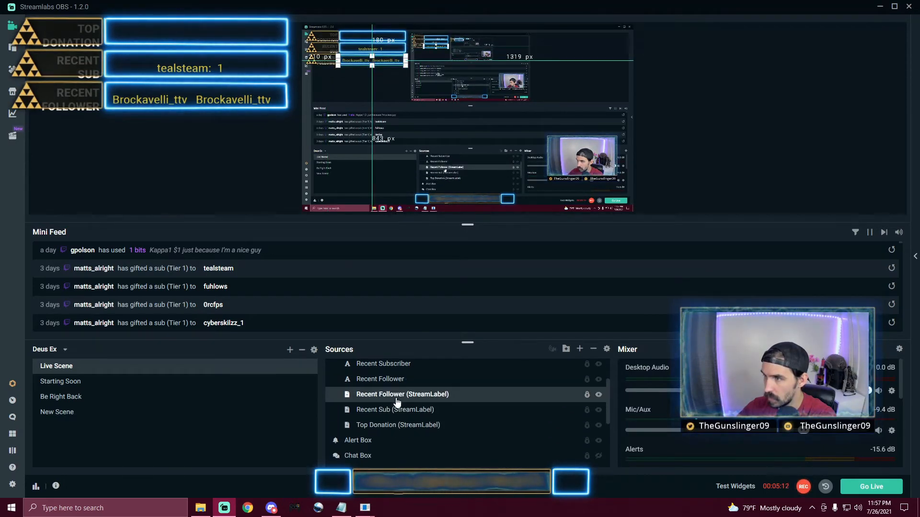
Unlock the Alerts source and lower it to about 796 px above the scene's bottom edge and 1285 px from its right edge
scroll(391, 390, "up", 3)
left_click(386, 381)
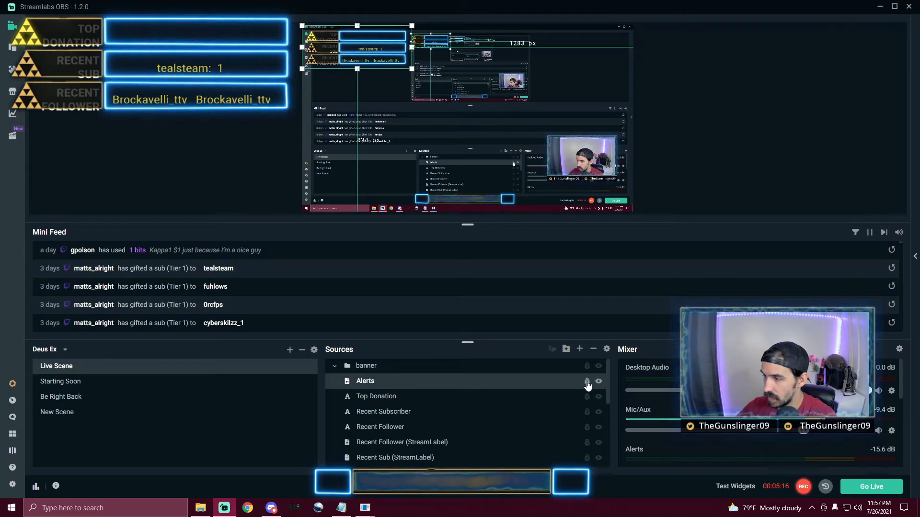
left_click_drag(357, 60, 357, 62)
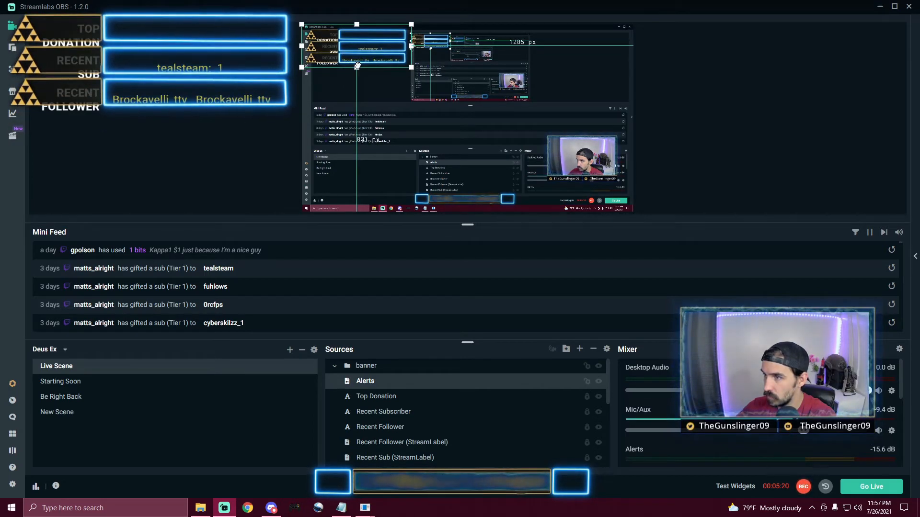
left_click_drag(357, 65, 358, 72)
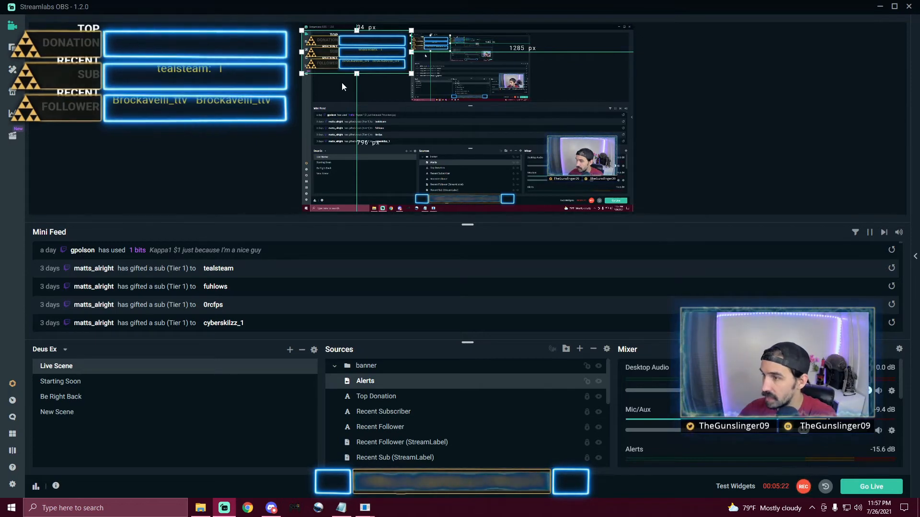
Nudge Alerts upward until its boxes line up with the labels, about 814 px above the scene's bottom edge, and lock it
key("Up")
key("Up")
key("Up")
key("Up")
key("Up")
key("Up")
key("Up")
key("Up")
key("Up")
key("Up")
key("Up")
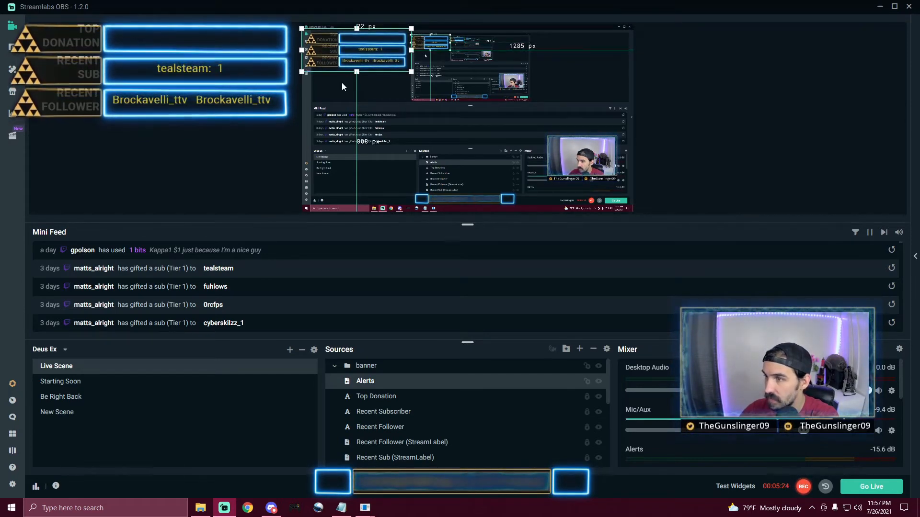
key("Up")
key("Up")
key("Up")
key("Up")
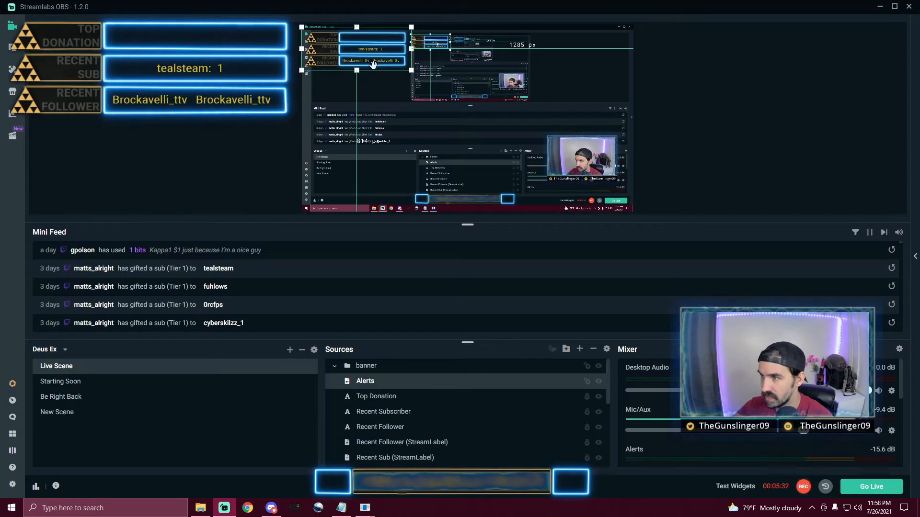
left_click(588, 381)
left_click(698, 102)
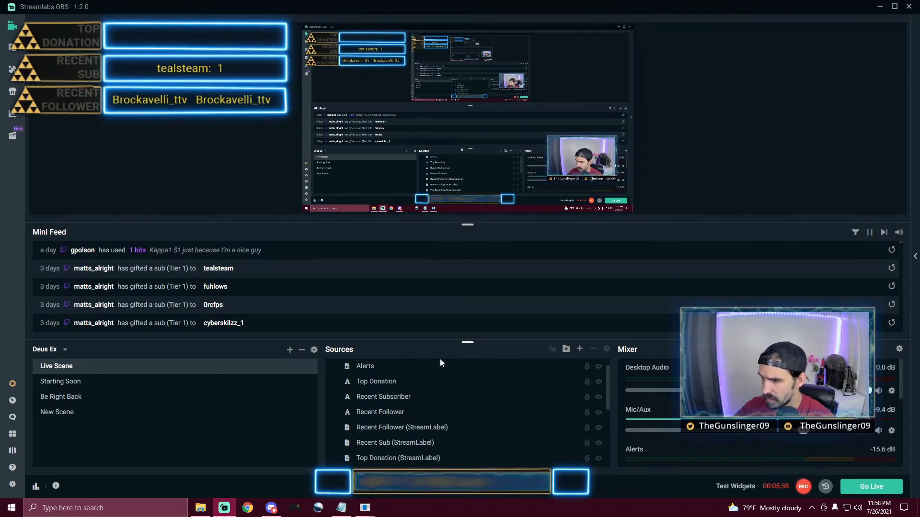
Move the Alerts source to the end of the banner folder, below Top Donation (StreamLabel), and clear the source selection
left_click(375, 372)
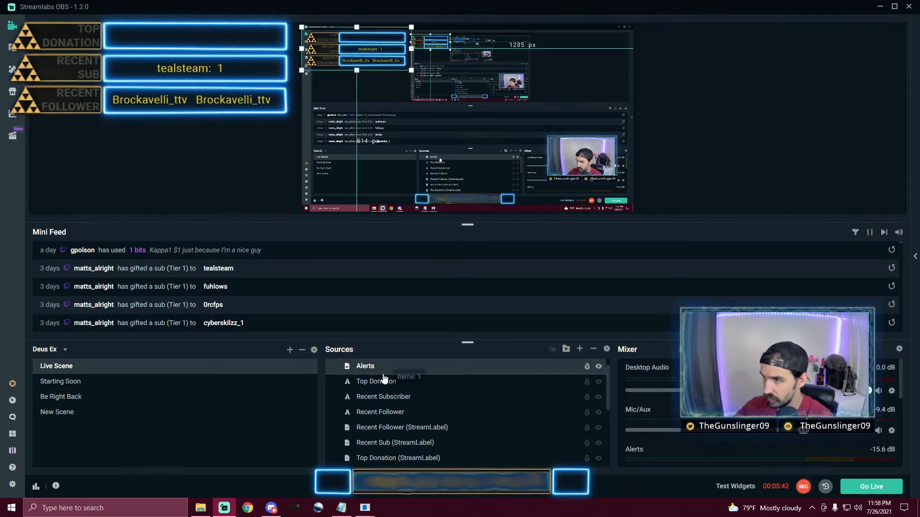
scroll(391, 445, "down", 2)
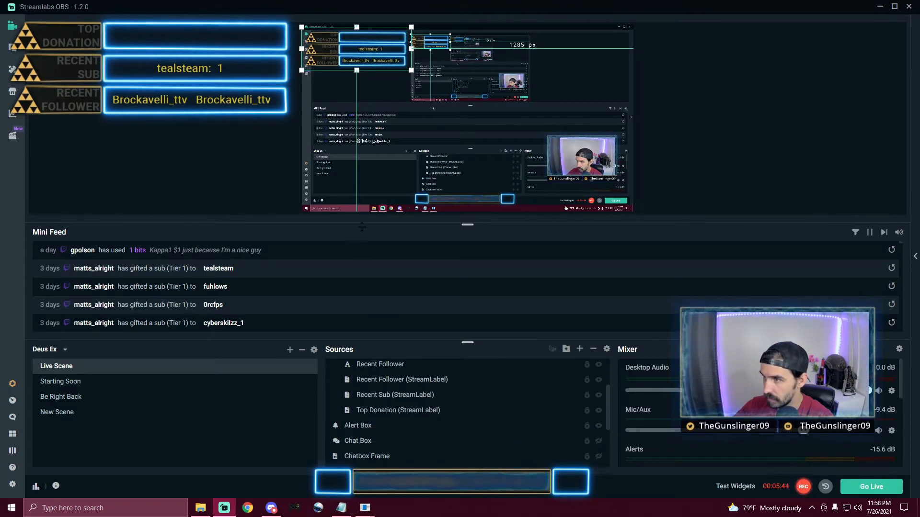
scroll(378, 397, "up", 3)
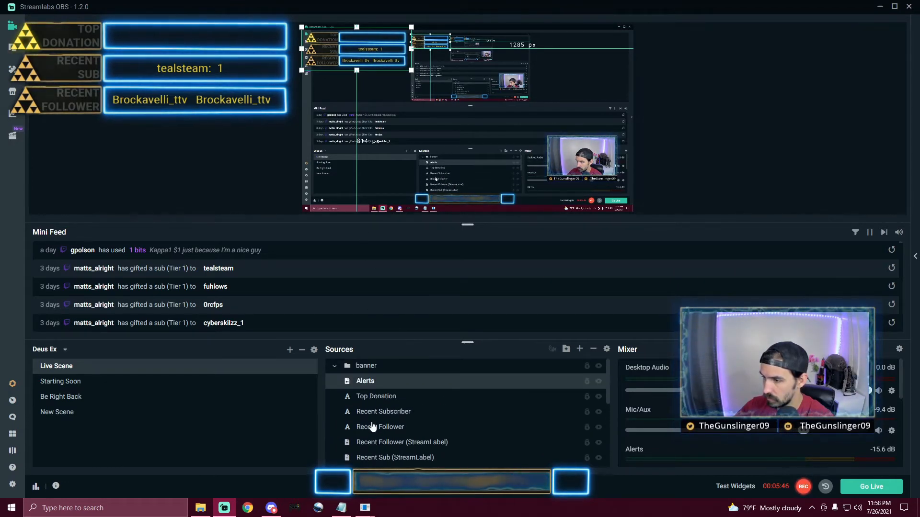
left_click_drag(565, 387, 562, 410)
left_click_drag(534, 445, 514, 434)
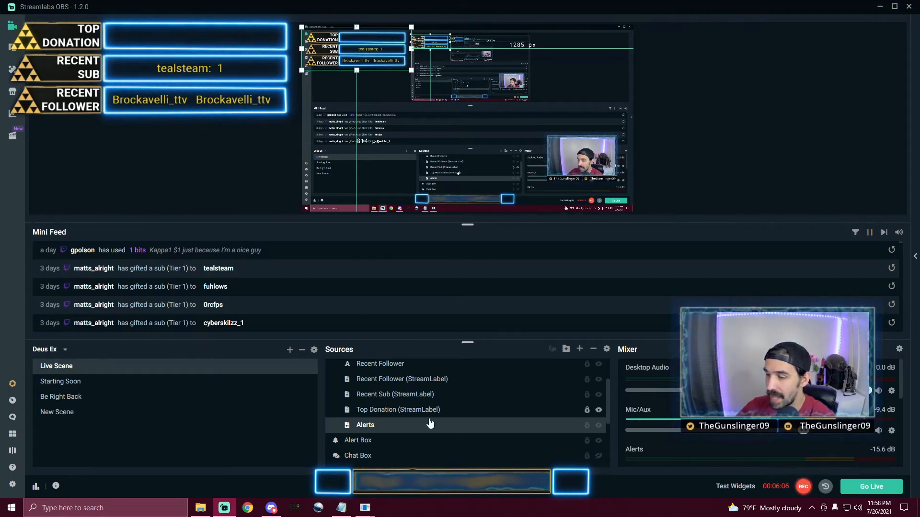
scroll(434, 419, "up", 2)
scroll(591, 436, "down", 3)
scroll(591, 412, "up", 3)
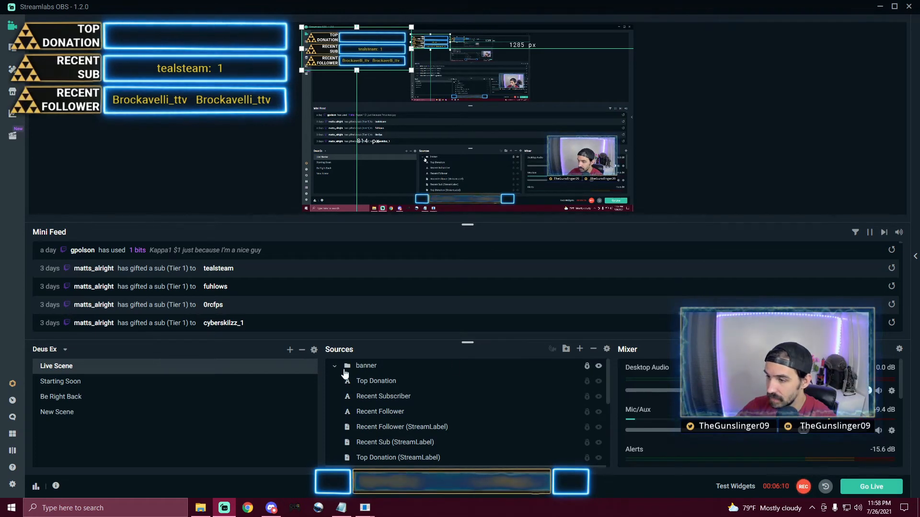
left_click(336, 367)
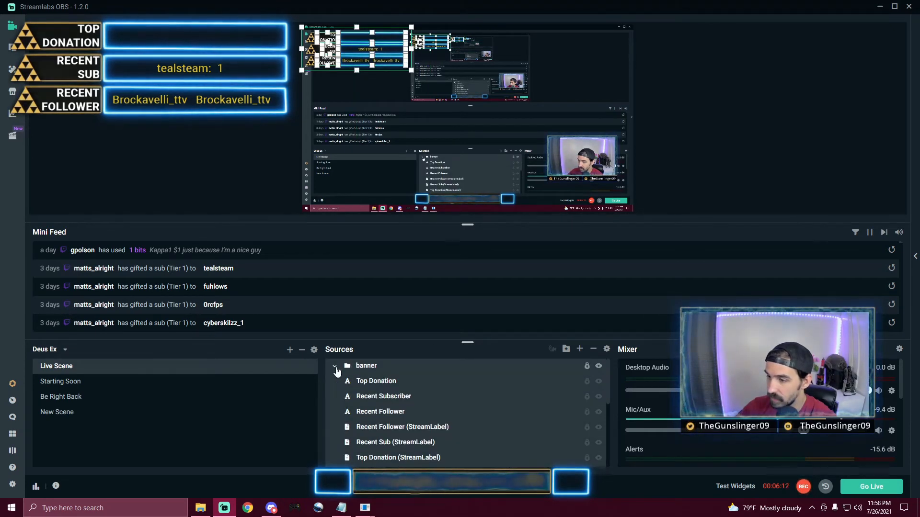
left_click(850, 146)
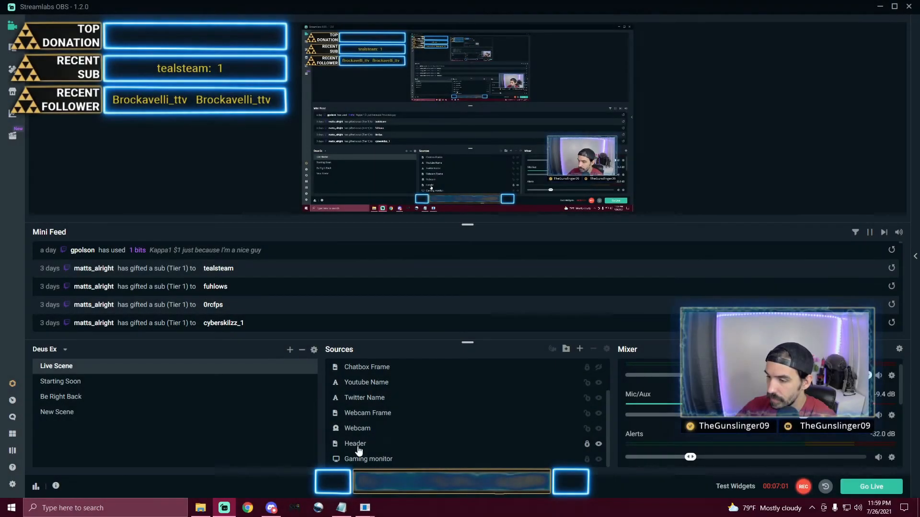
Add a new Text (GDI+) source named Thanks to the Live Scene
left_click(355, 444)
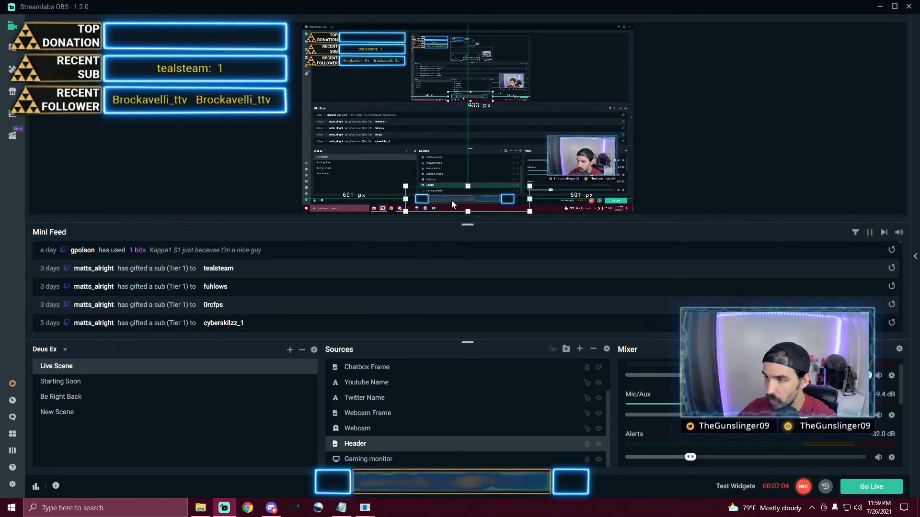
left_click(577, 349)
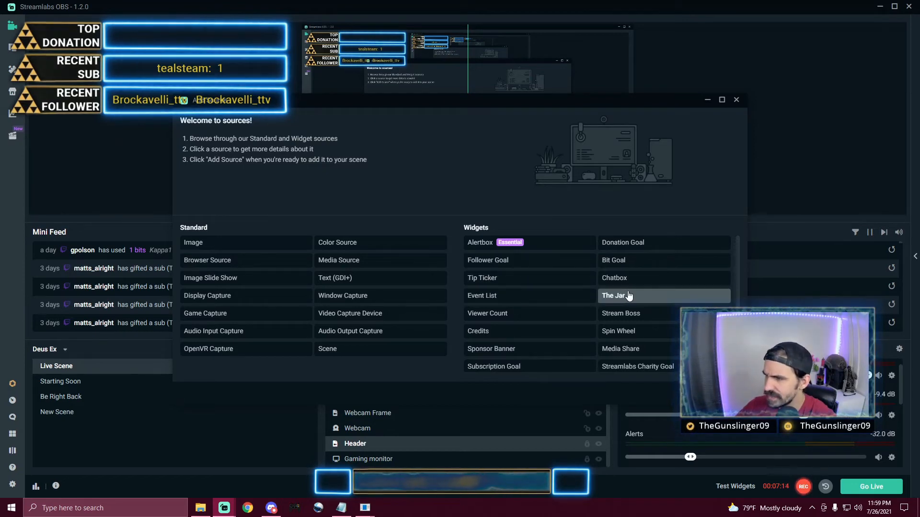
scroll(594, 324, "down", 1)
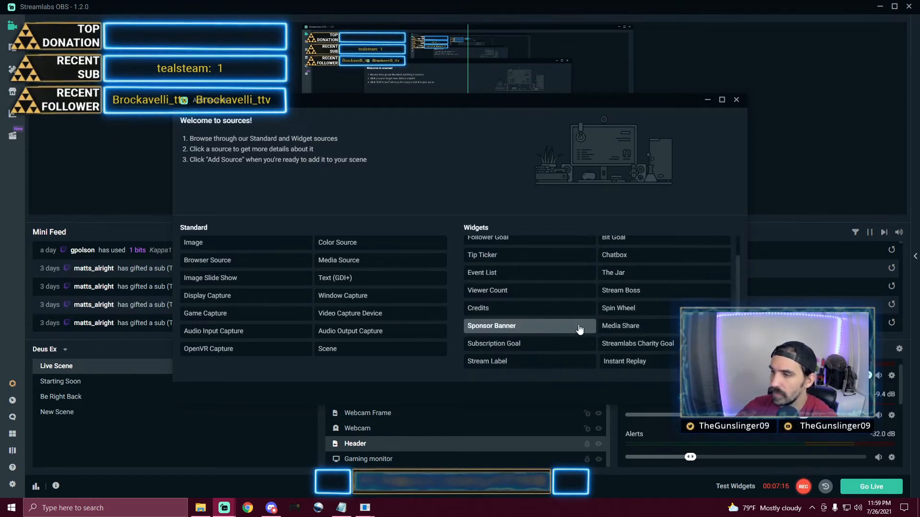
left_click(353, 281)
left_click(717, 393)
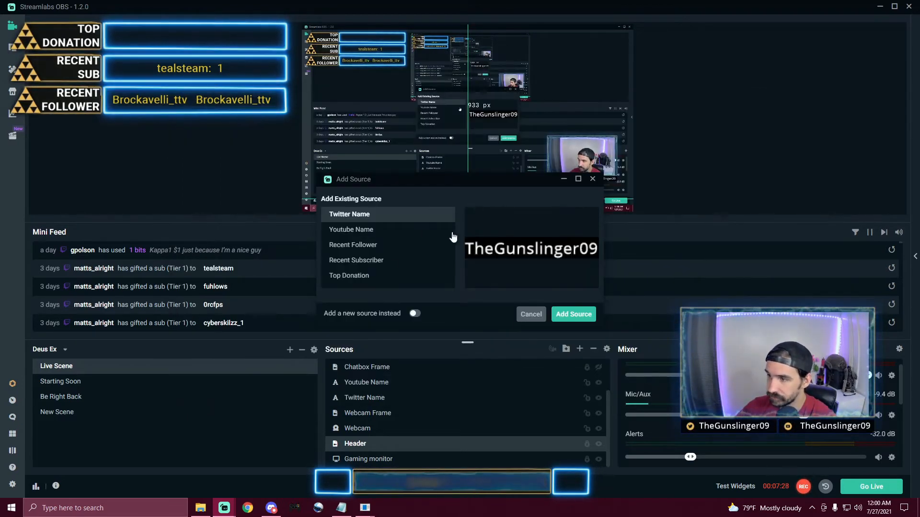
left_click(415, 314)
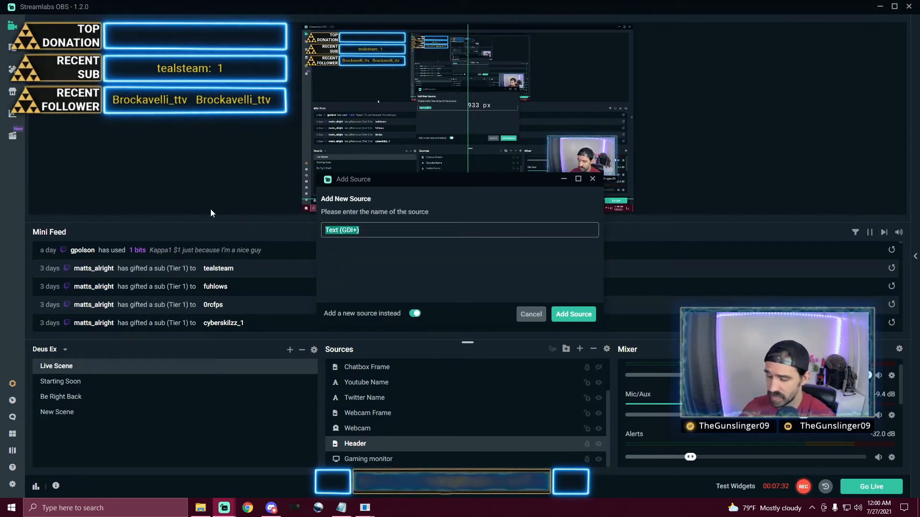
type("Thanks")
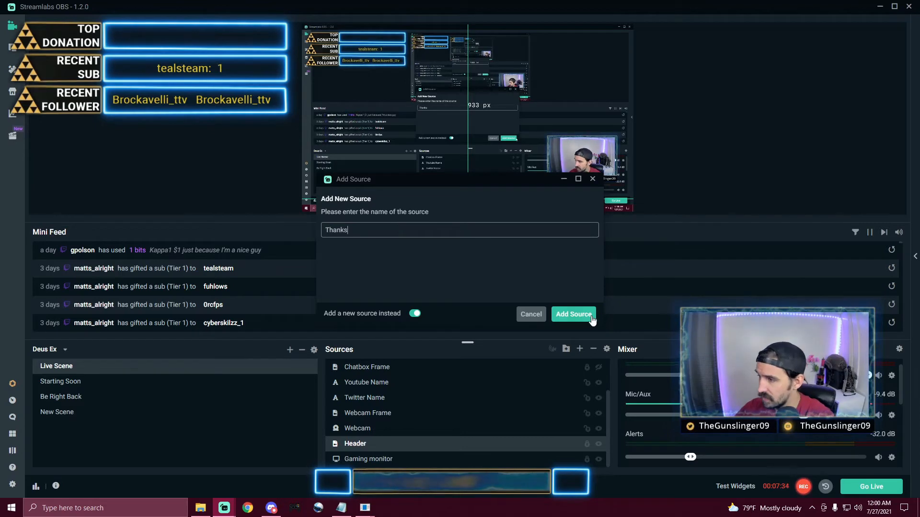
left_click(573, 314)
Set the Thanks source's text to "Thanks" in pink and centre it over the header banner
left_click(452, 296)
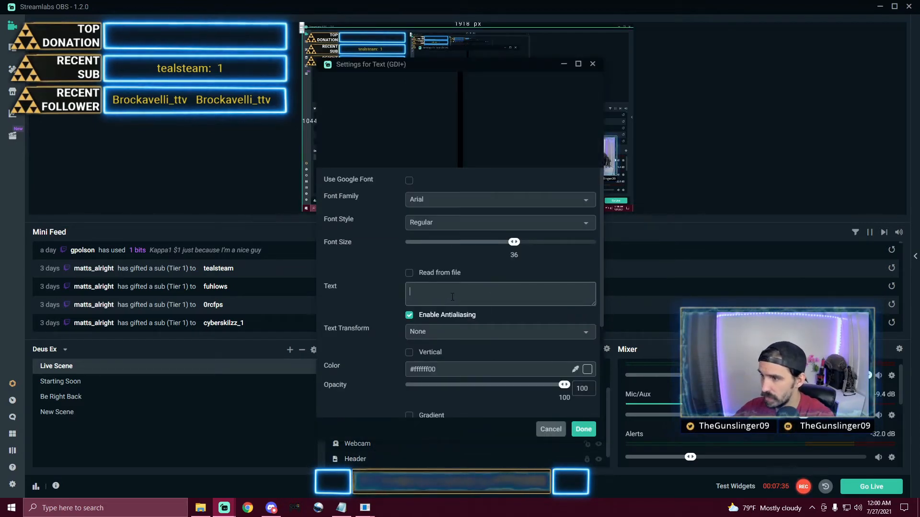
type("Thanks")
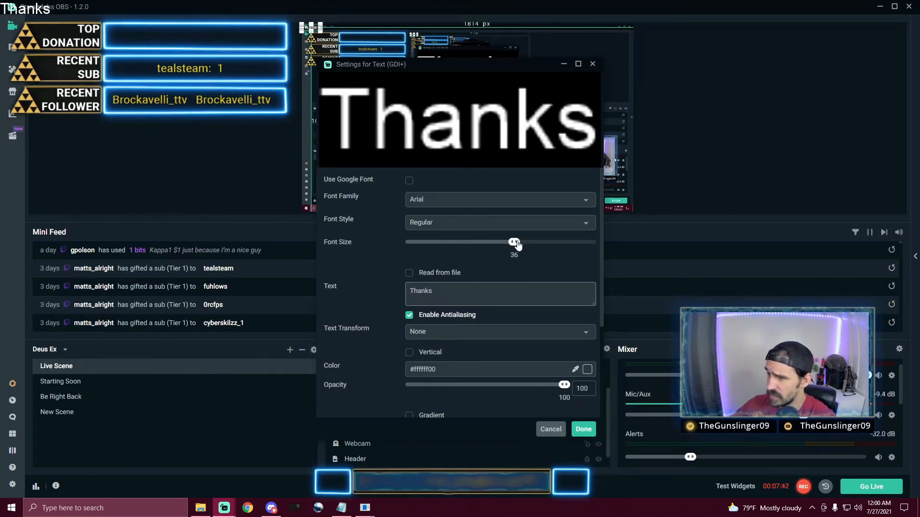
scroll(518, 244, "down", 5)
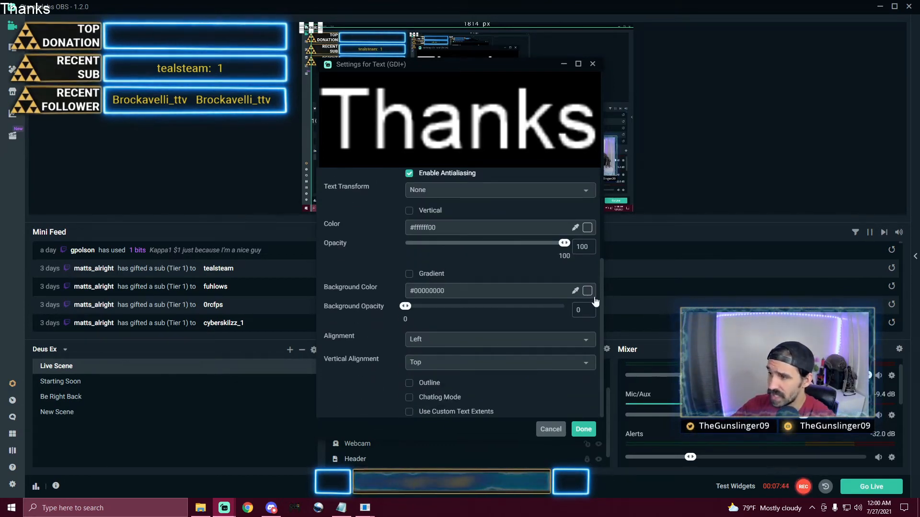
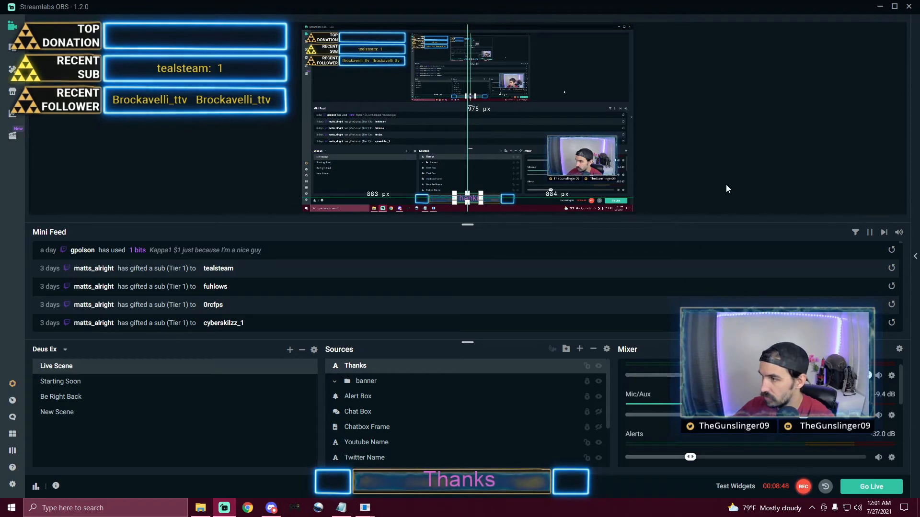
left_click(530, 208)
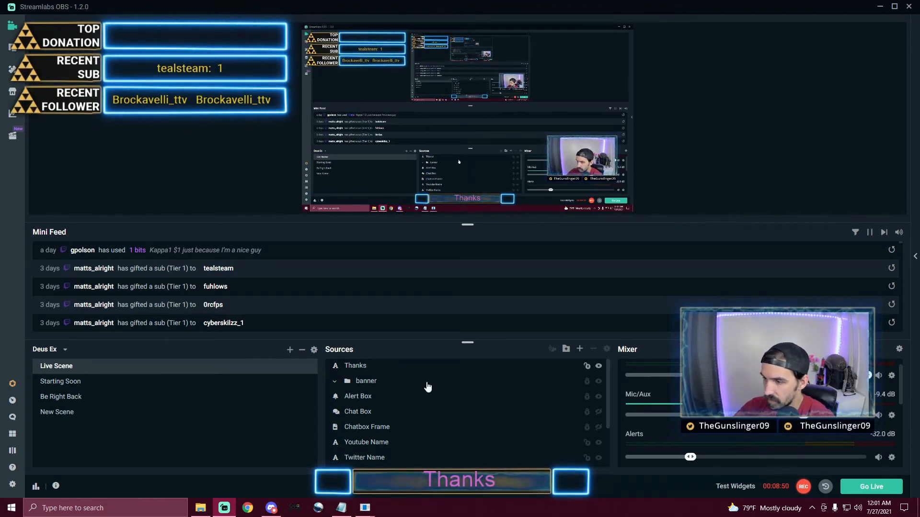
Remove the Thanks text source from the Live Scene and confirm its removal
left_click(388, 369)
key("Delete")
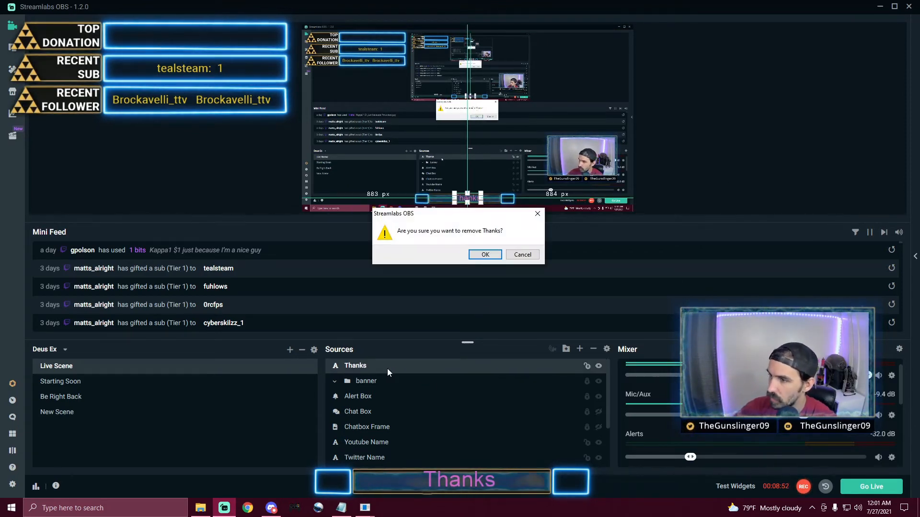
left_click(485, 254)
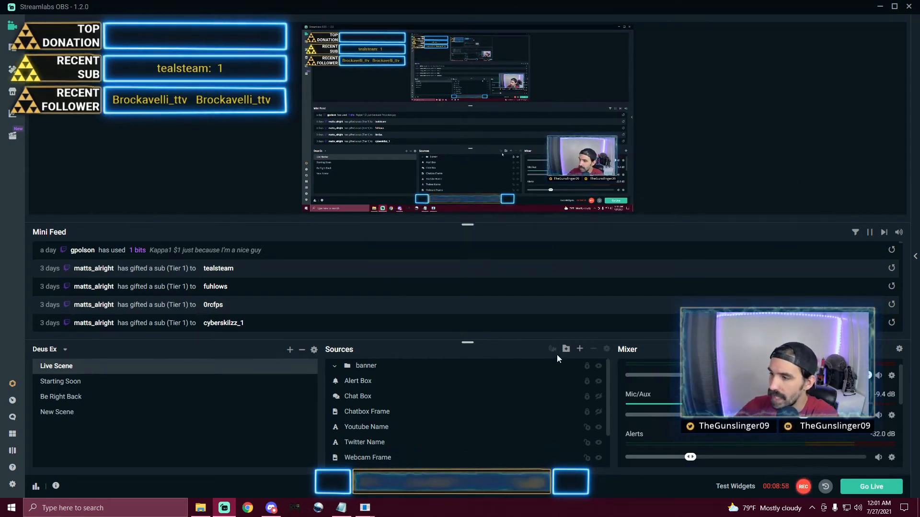
Add a Subscription Goal widget to the Live Scene as a new source, keeping its default name
left_click(581, 351)
scroll(551, 326, "down", 1)
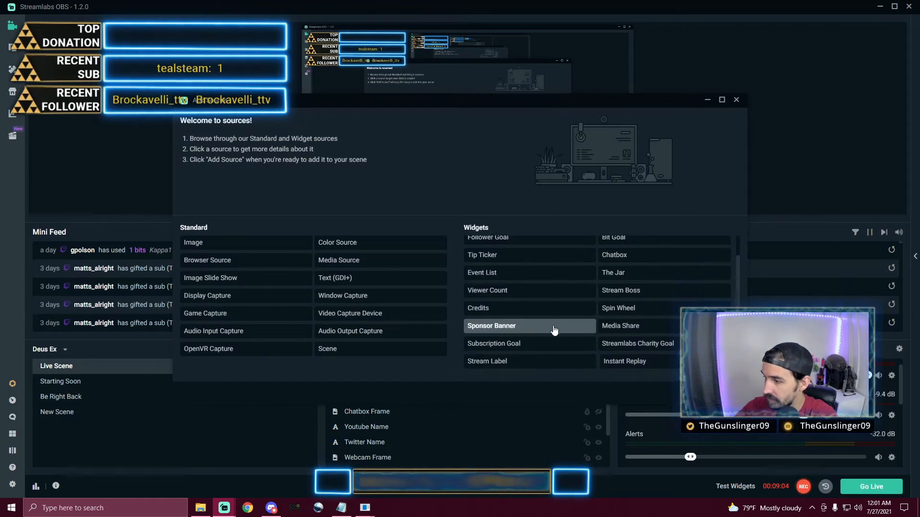
left_click(522, 347)
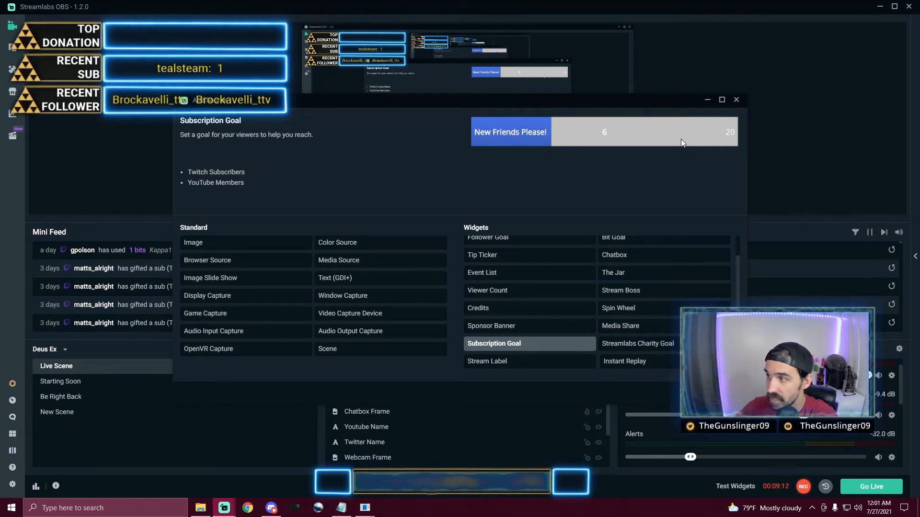
left_click(716, 393)
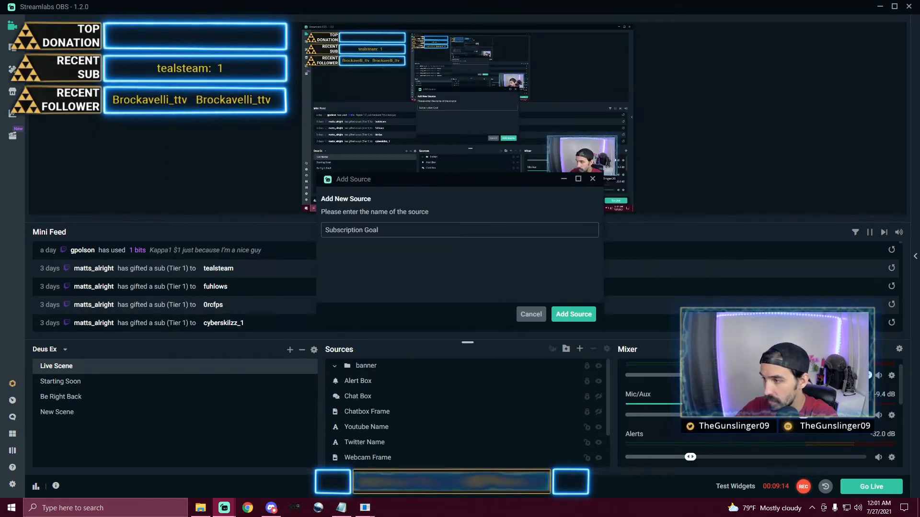
key("Return")
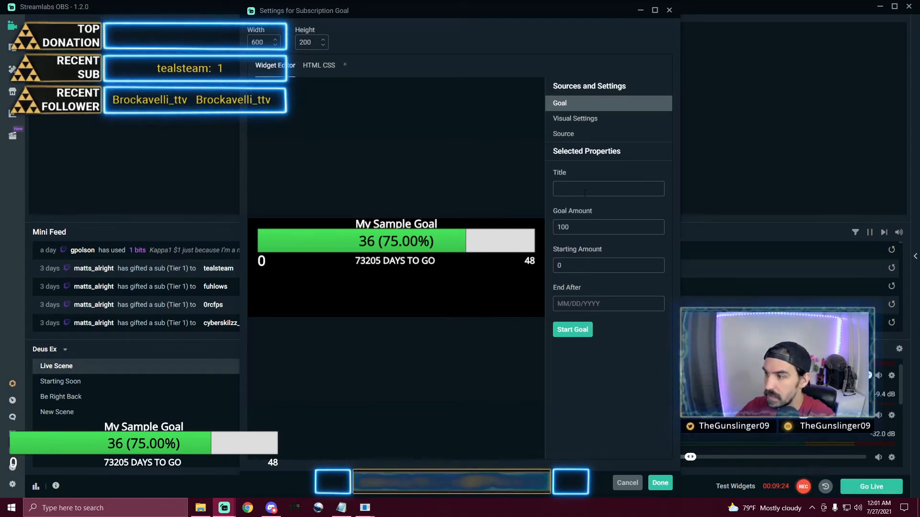
Set the subscription goal's amount to 50 and its end date to 9/1/2021
left_click_drag(564, 228, 529, 237)
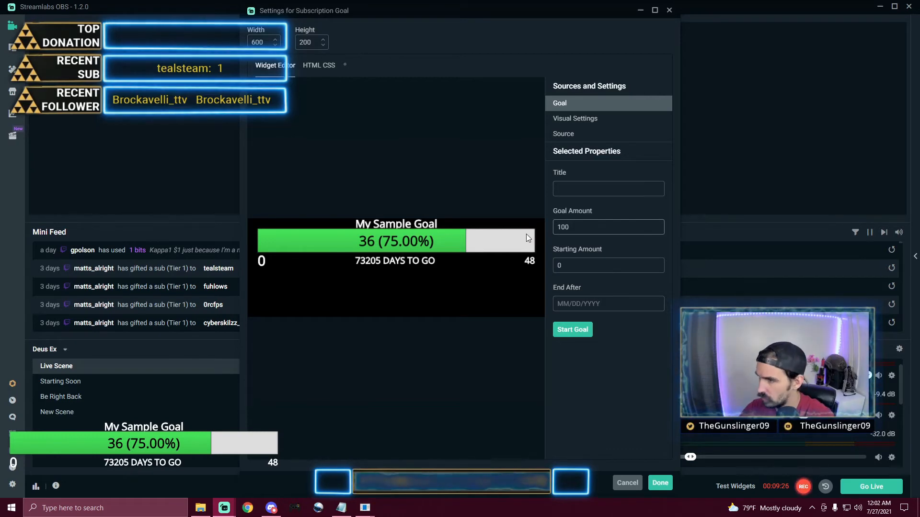
key("BackSpace")
type("50")
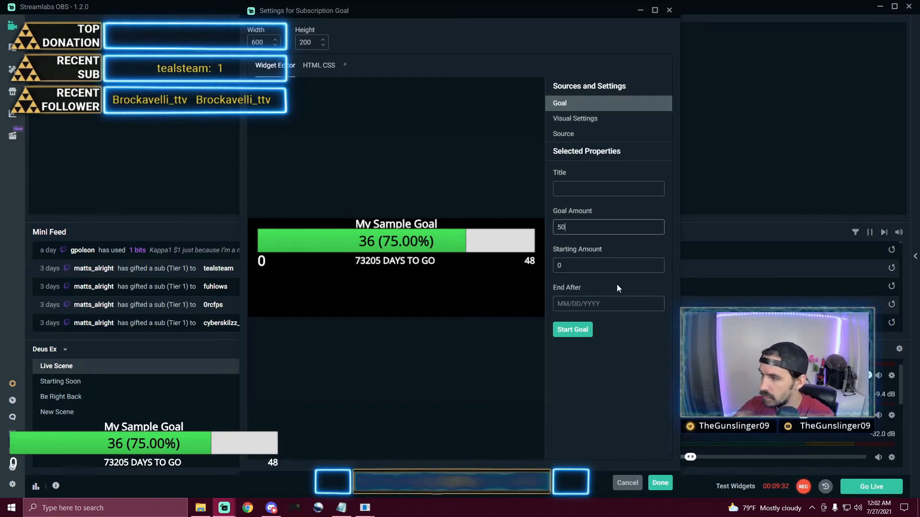
left_click(652, 299)
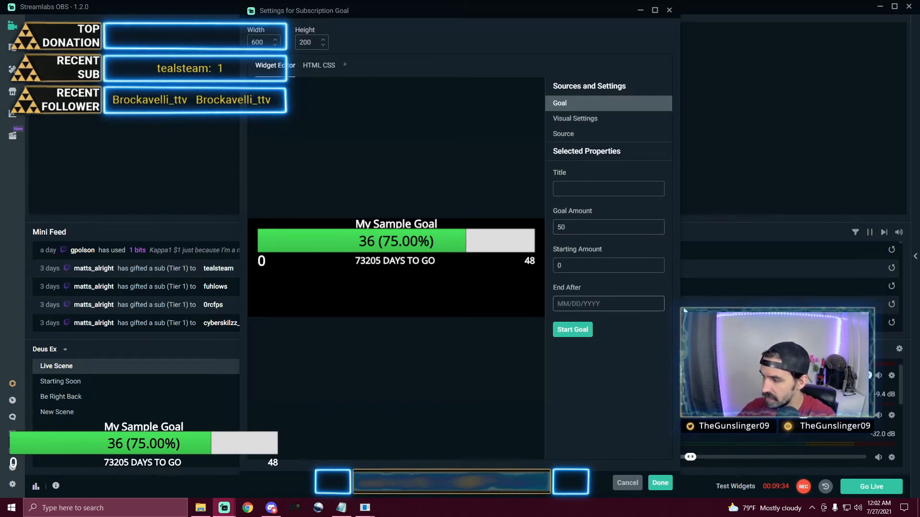
type("9")
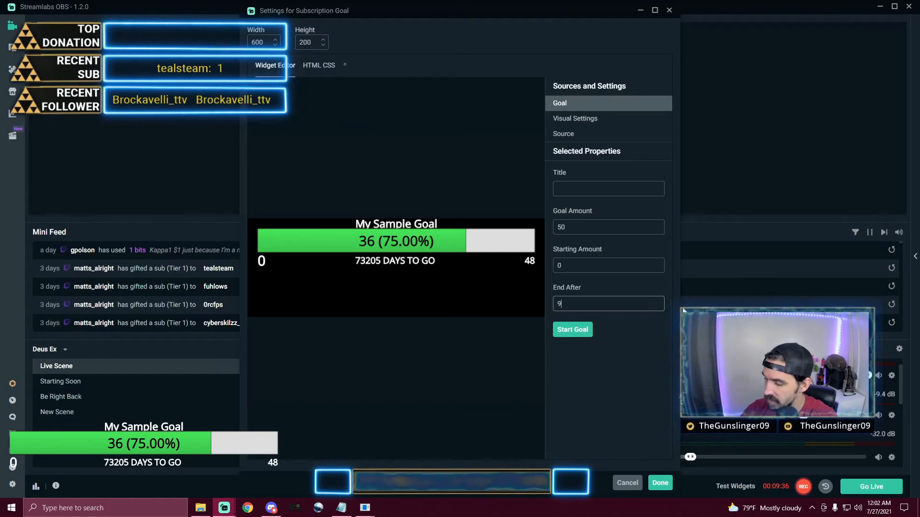
type("/1/2021")
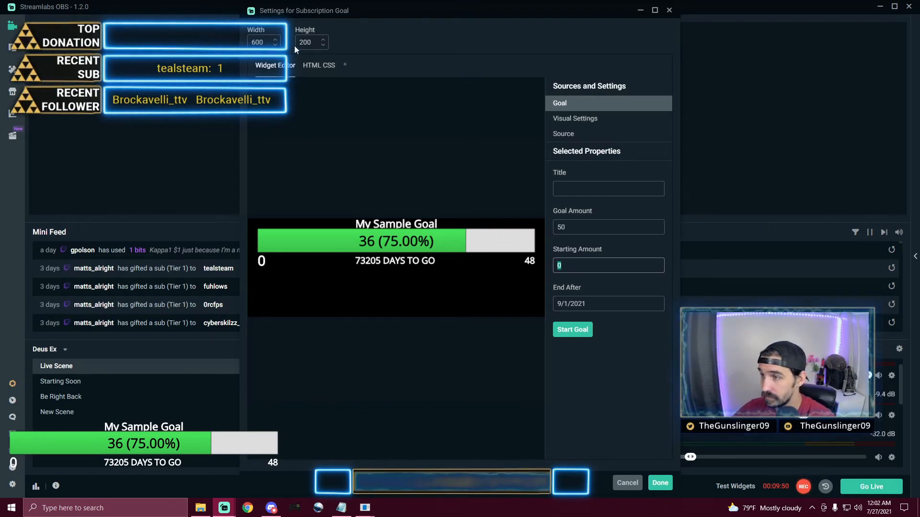
Set the goal's starting amount to 35 and its title to "Sub Goal!", and try to start the goal
left_click(318, 65)
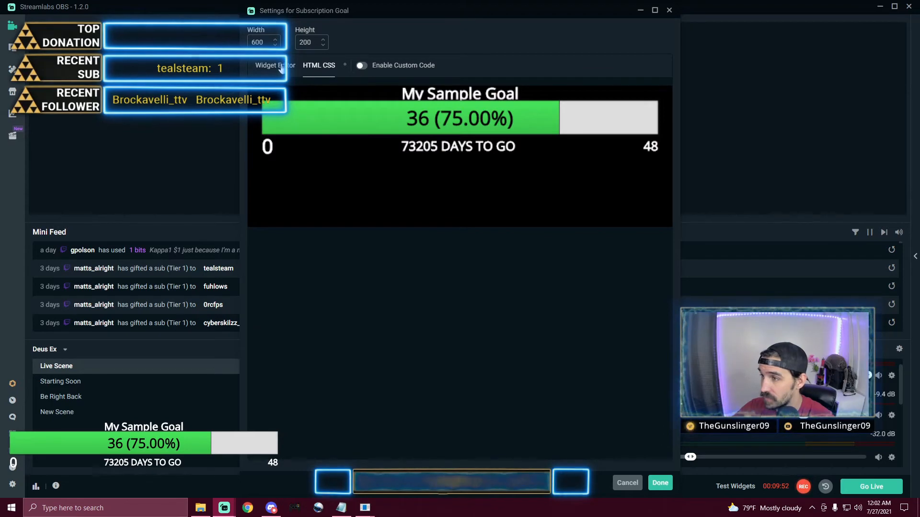
left_click(275, 65)
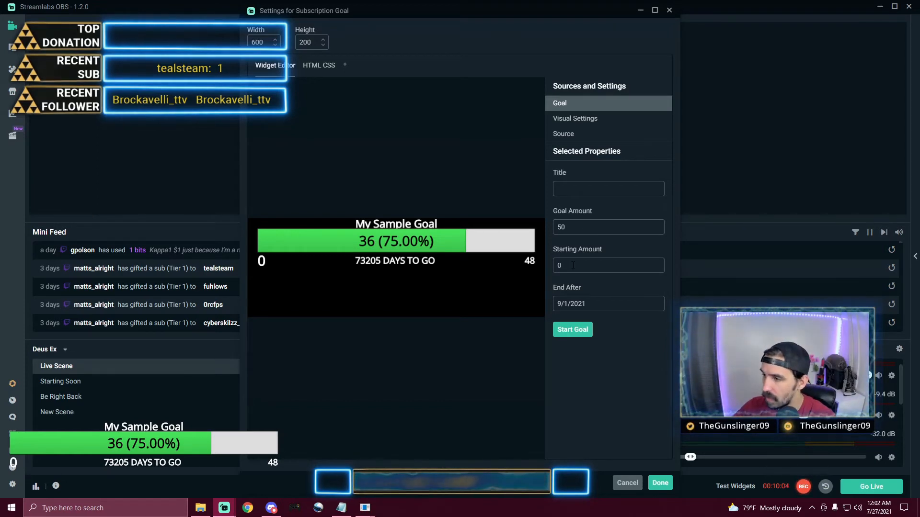
type("35")
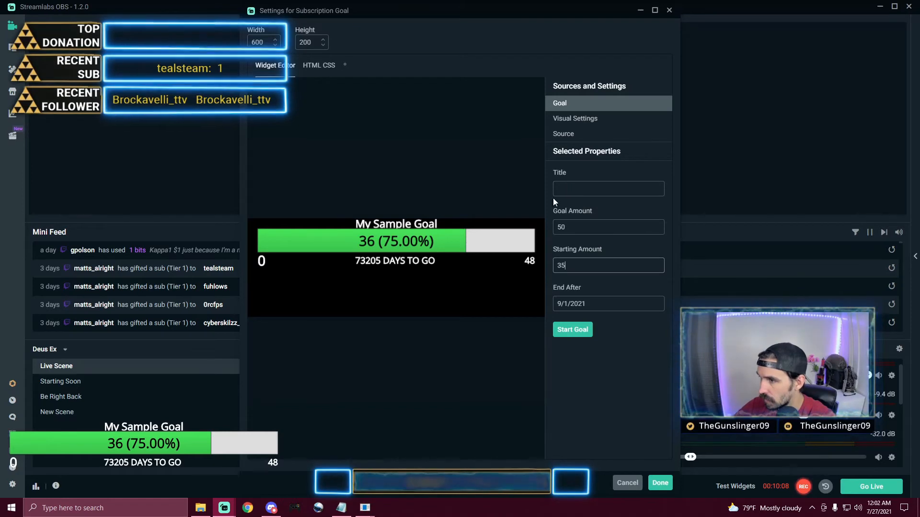
left_click(592, 194)
type("Sub")
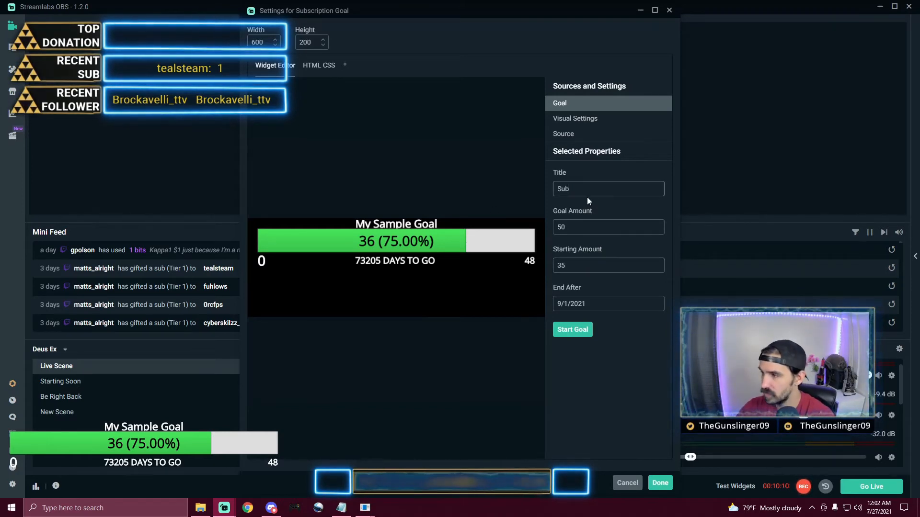
type(" Goal!")
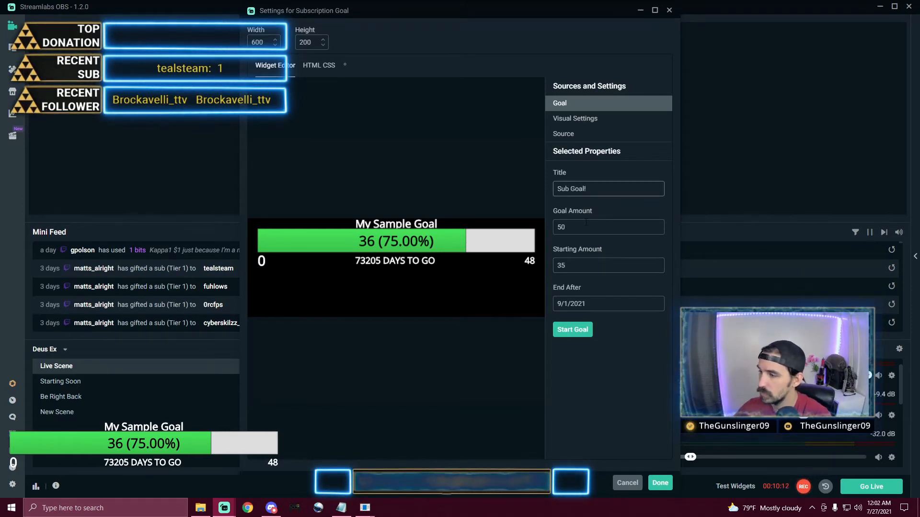
left_click(580, 332)
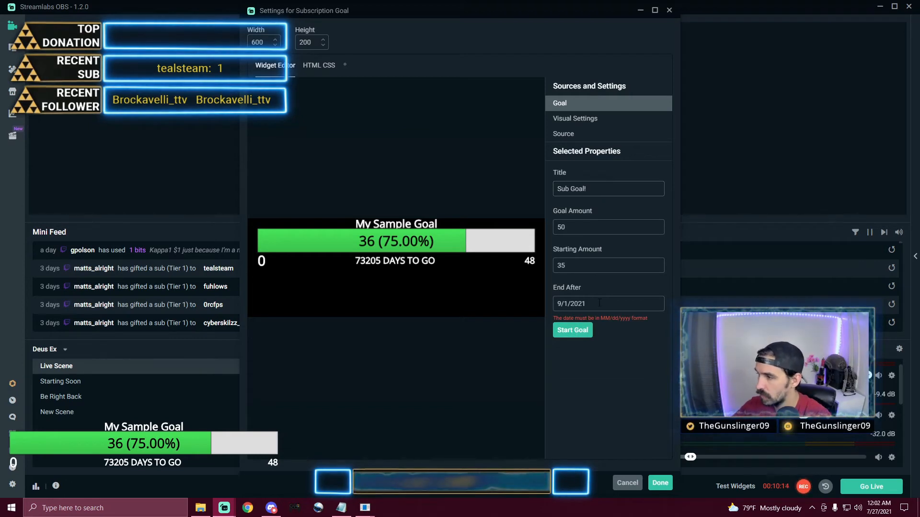
Rewrite the goal's end date as 09/01/2021, start the goal and finish its settings
type("09/")
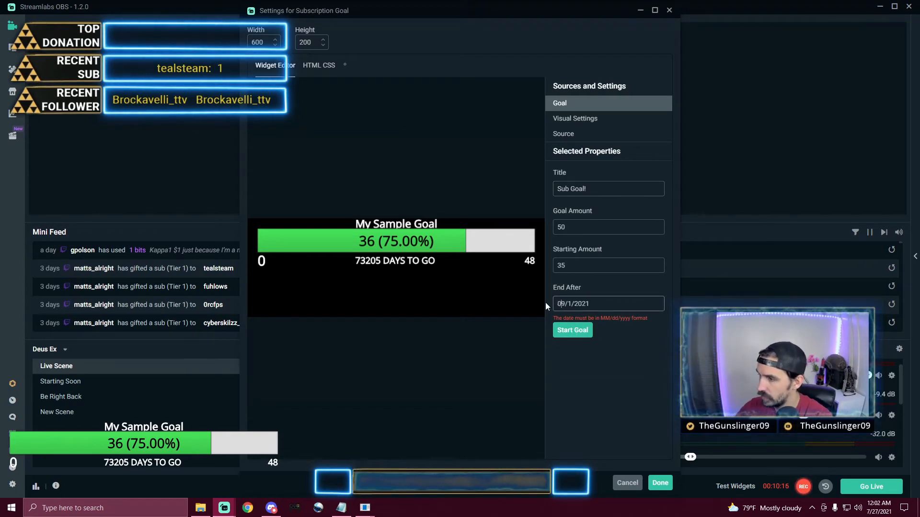
type("0")
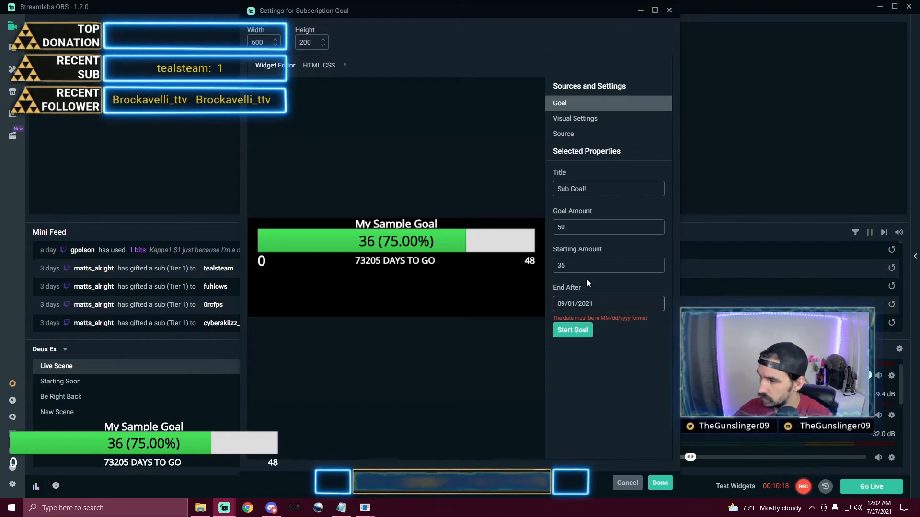
left_click(585, 335)
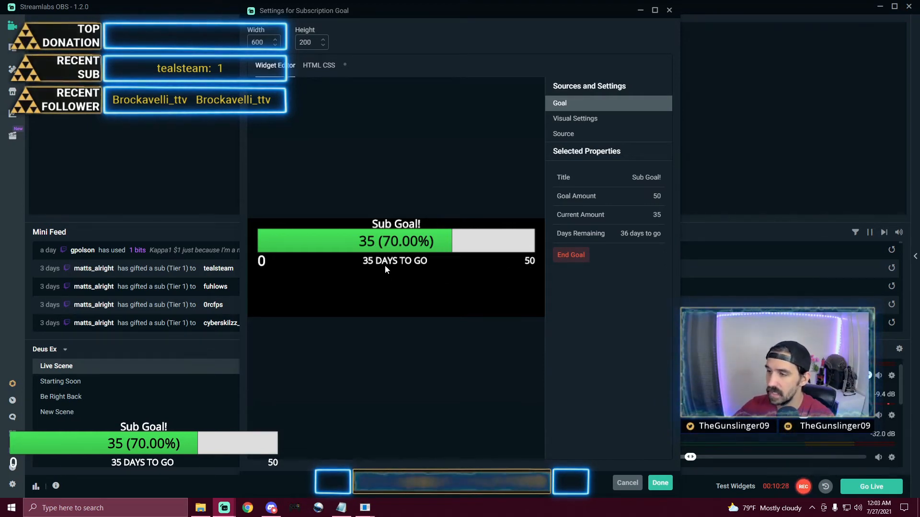
left_click(660, 483)
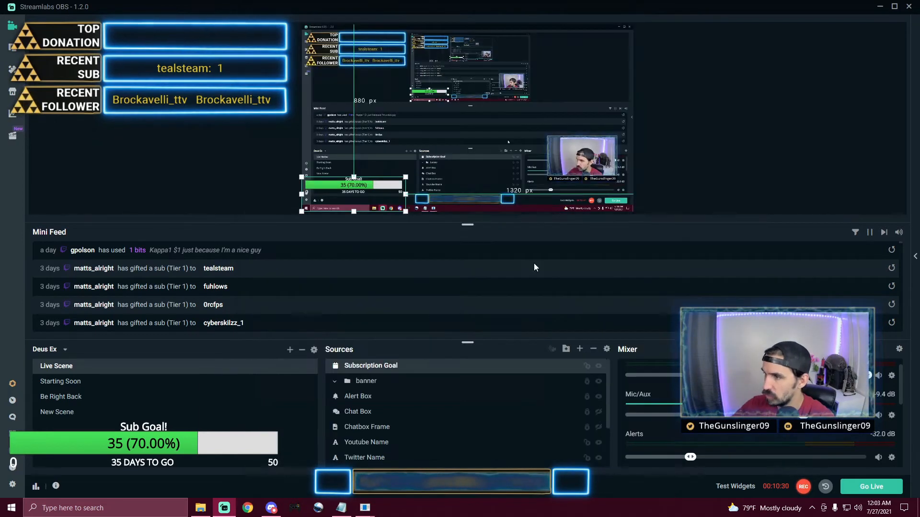
Shrink the Subscription Goal and place it over the header, about 762 px from the scene's left edge and 783 px from its right edge
left_click_drag(353, 194, 494, 227)
left_click(780, 192)
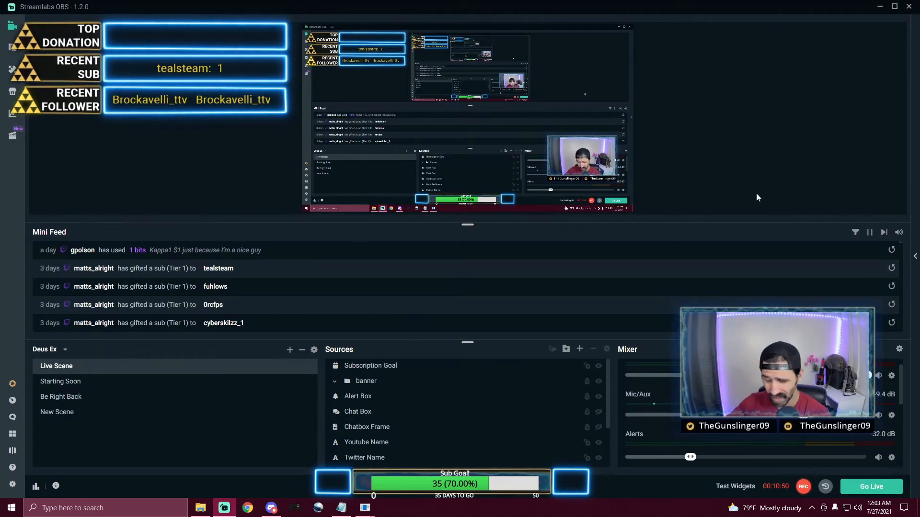
Remove the Subscription Goal source from the Live Scene and hide the Header source
left_click(378, 371)
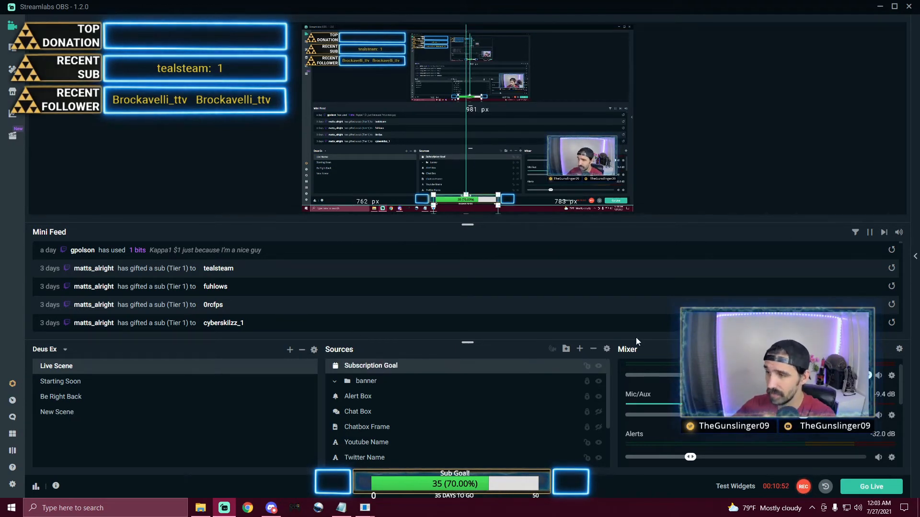
key("Delete")
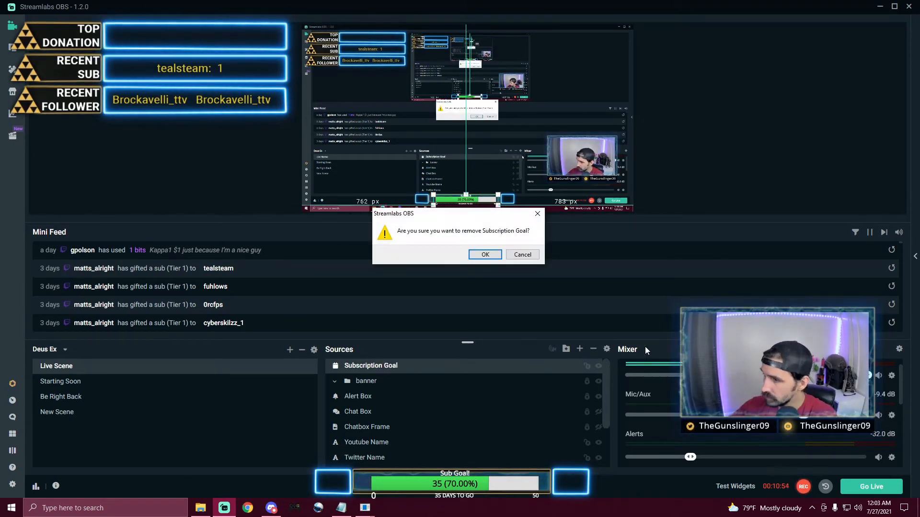
left_click(485, 254)
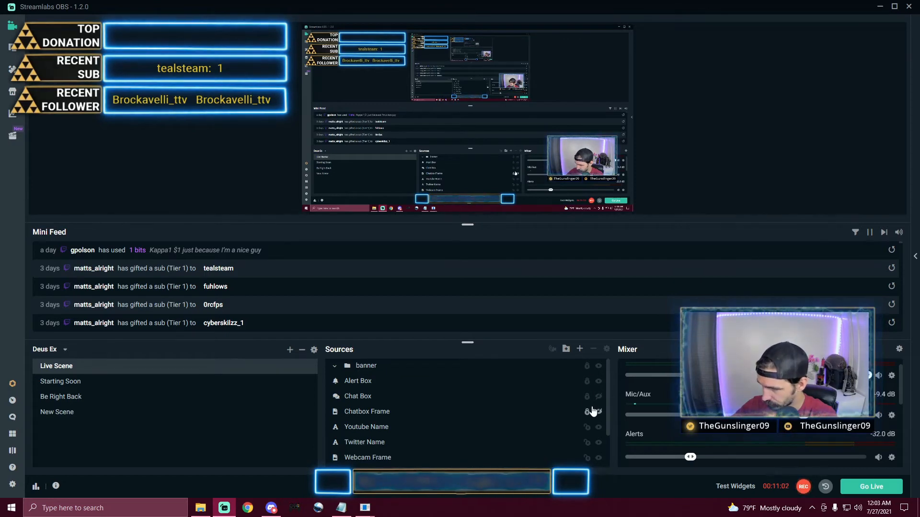
scroll(565, 412, "down", 2)
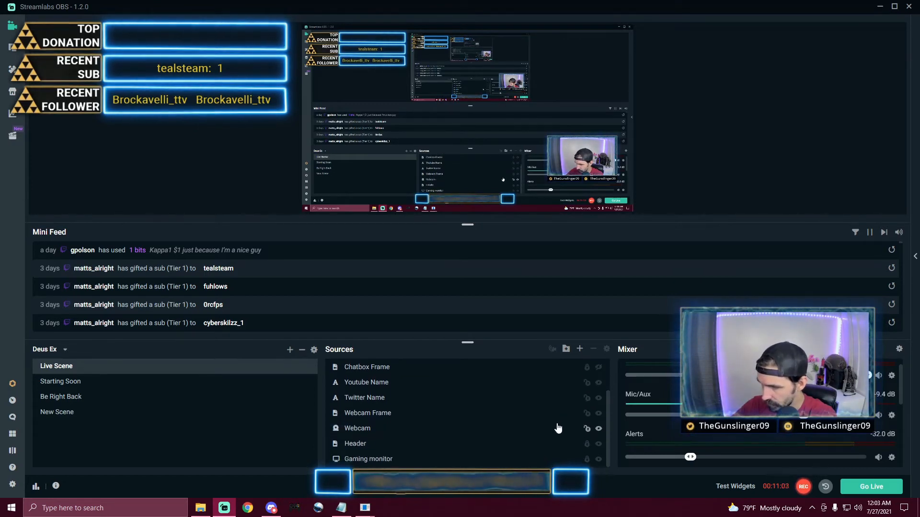
left_click(594, 444)
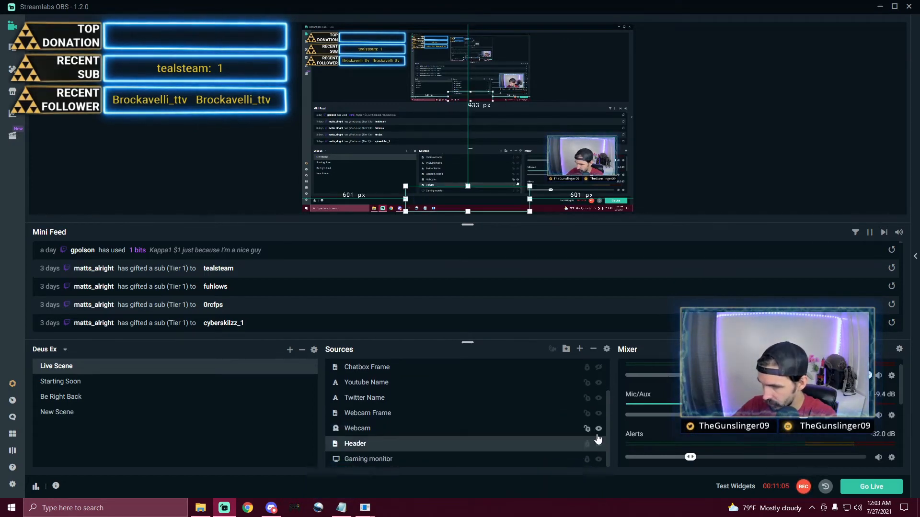
Set the Webcam source's capture resolution to 1920x1080 and its FPS to 30
left_click(528, 428)
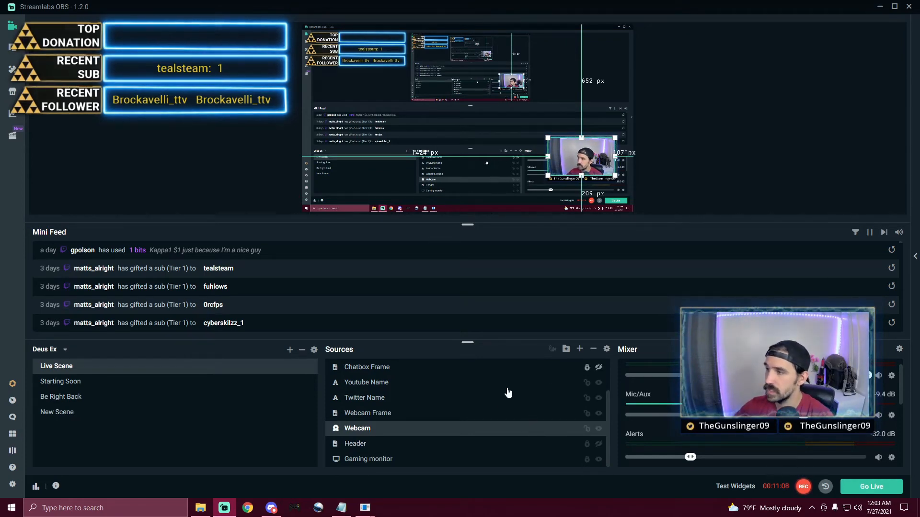
double_click(447, 432)
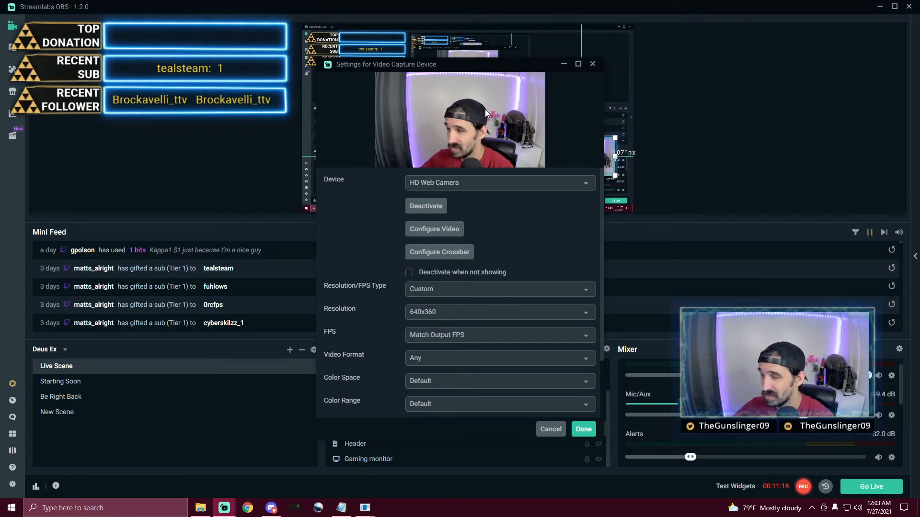
left_click(463, 312)
left_click(450, 201)
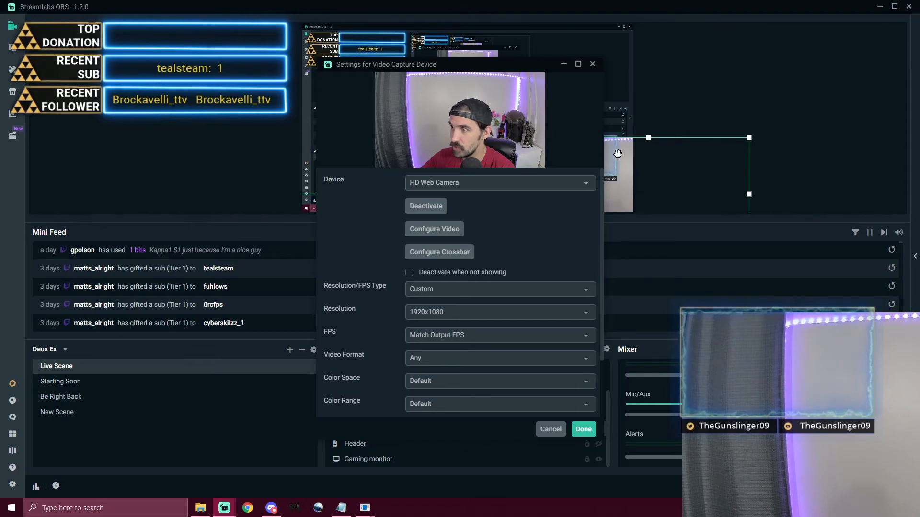
left_click(457, 340)
left_click(429, 302)
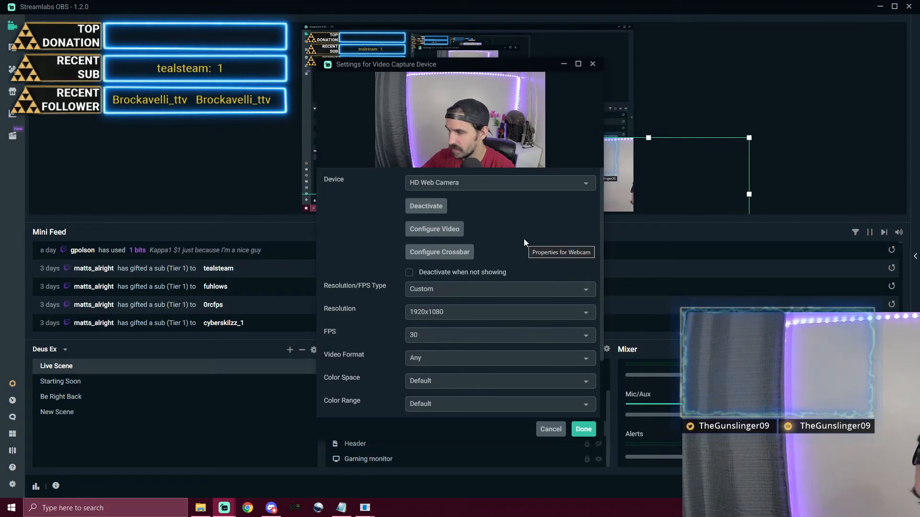
scroll(460, 335, "down", 2)
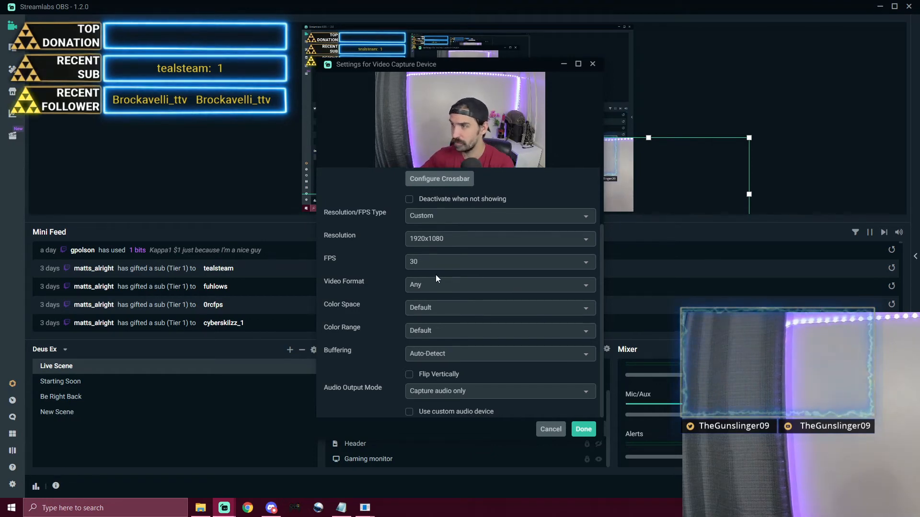
scroll(497, 302, "up", 2)
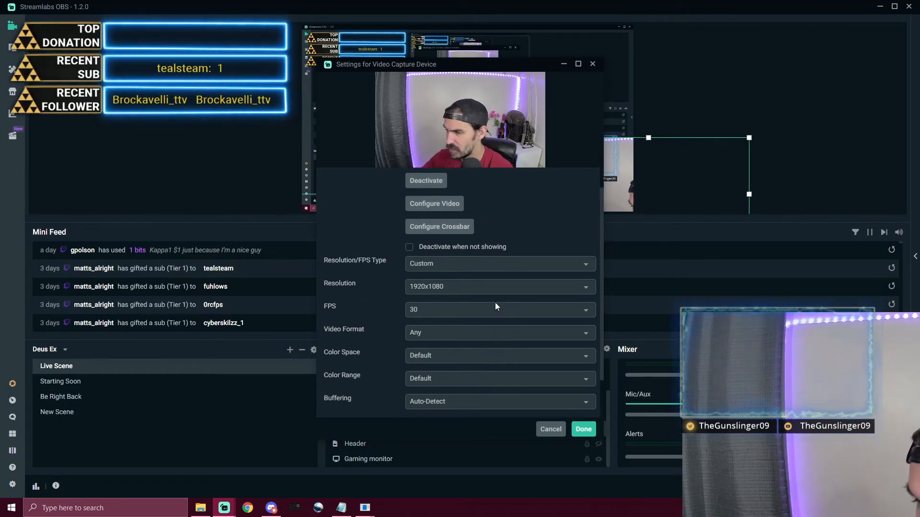
scroll(522, 335, "down", 2)
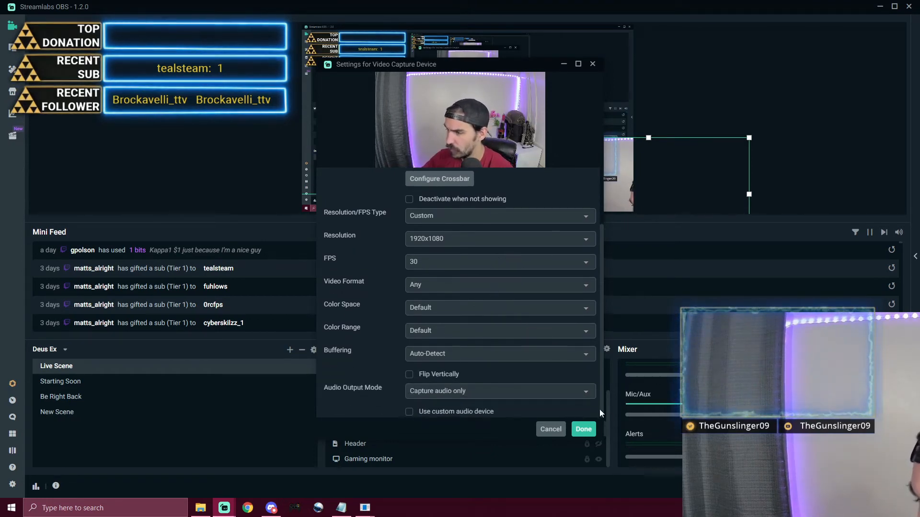
left_click(583, 430)
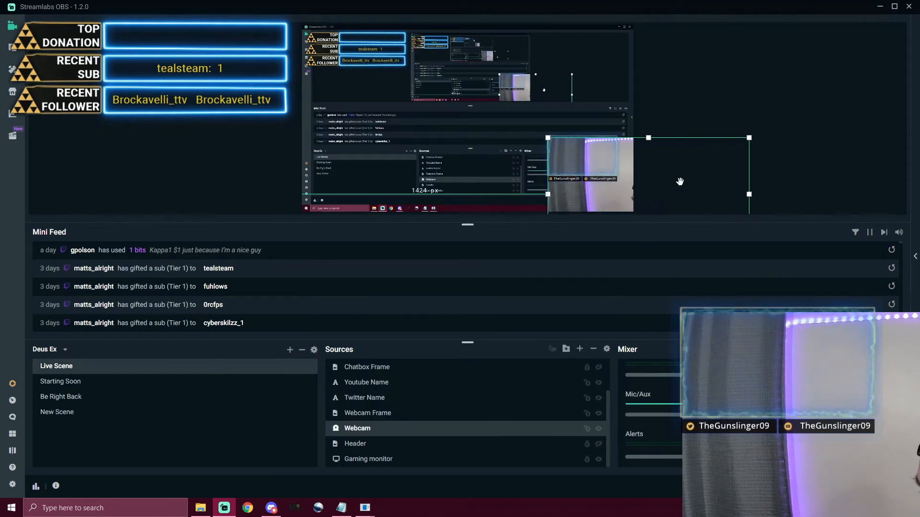
Shrink the webcam to fit its frame and nudge it up to about 650 px from the scene's top and 214 px from its bottom
left_click_drag(747, 194, 592, 159)
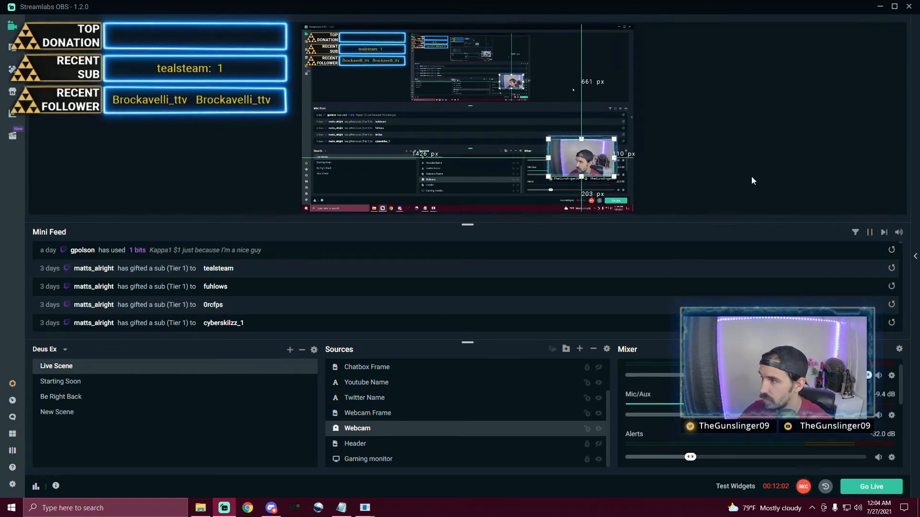
key("Up")
key("Up")
key("Up")
key("Up")
key("Up")
key("Up")
key("Up")
key("Up")
key("Up")
key("Up")
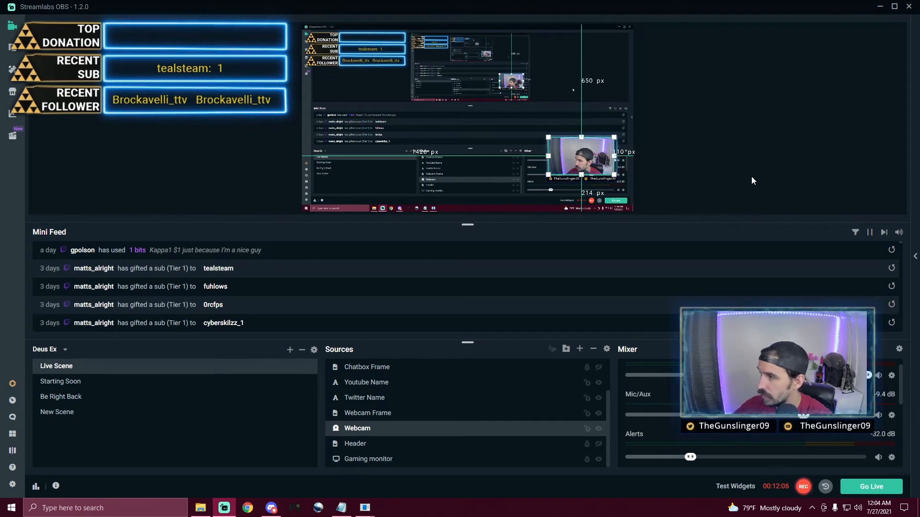
left_click(689, 164)
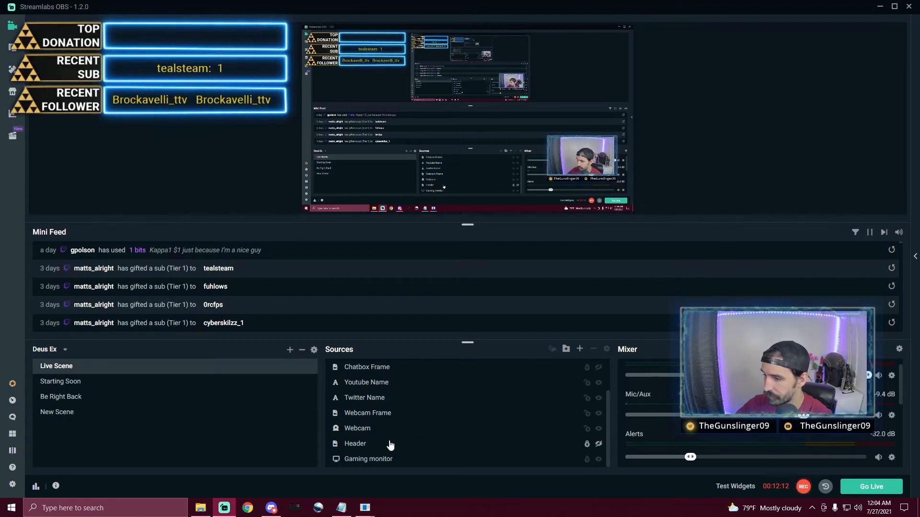
Look through the visual presets and filter types available for the Webcam source without adding a filter
right_click(368, 428)
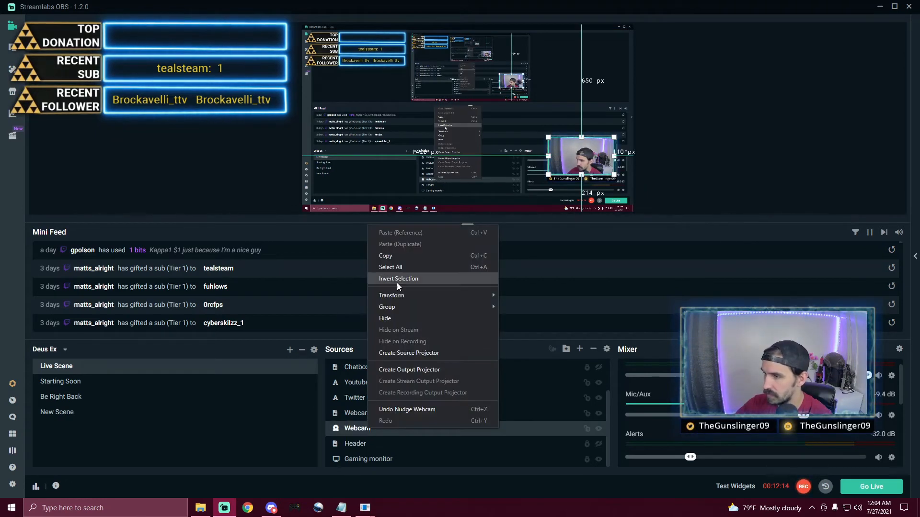
left_click(354, 429)
right_click(363, 428)
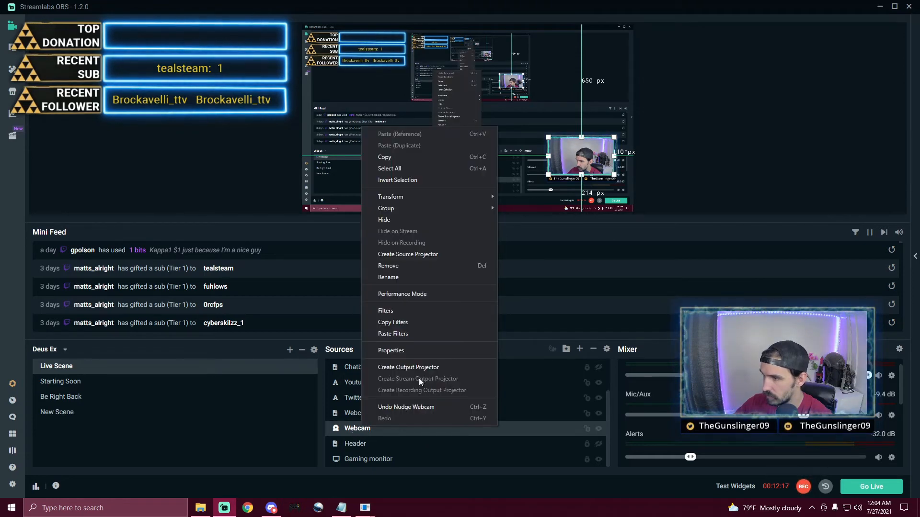
left_click(408, 311)
left_click(346, 228)
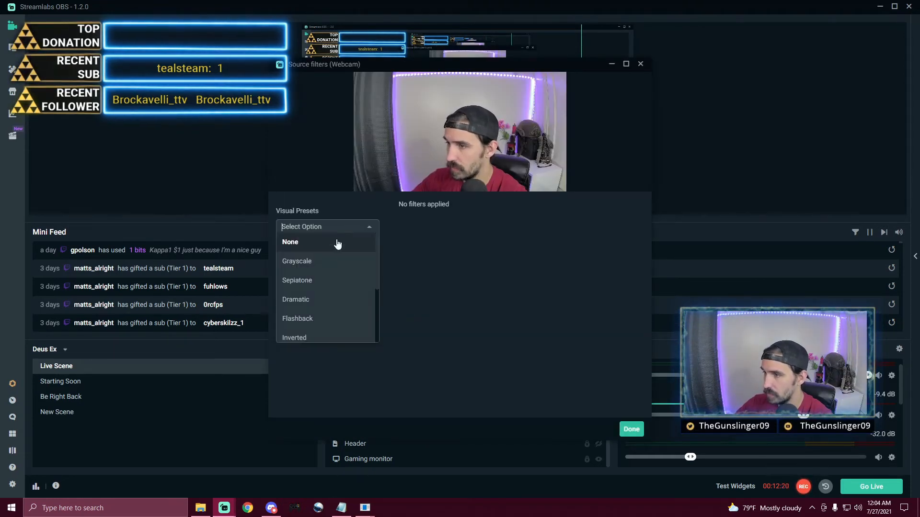
left_click(405, 301)
left_click(280, 255)
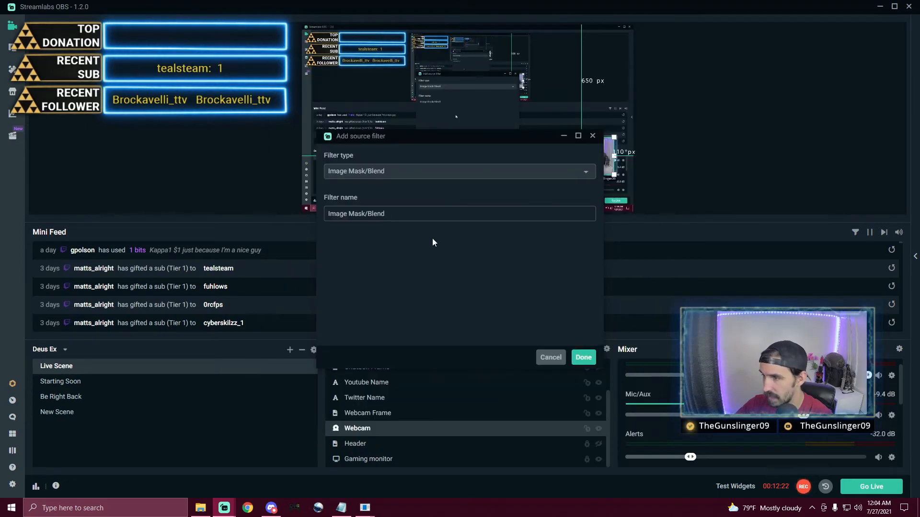
left_click(401, 168)
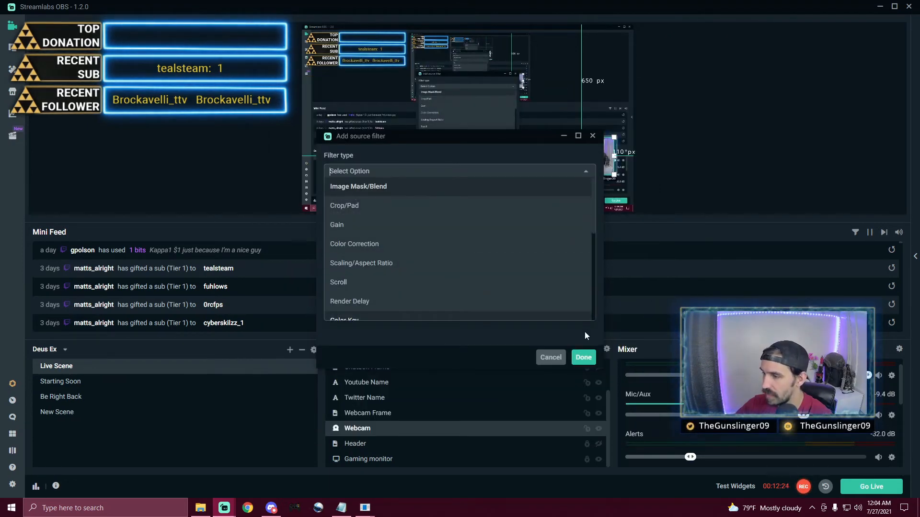
left_click(550, 358)
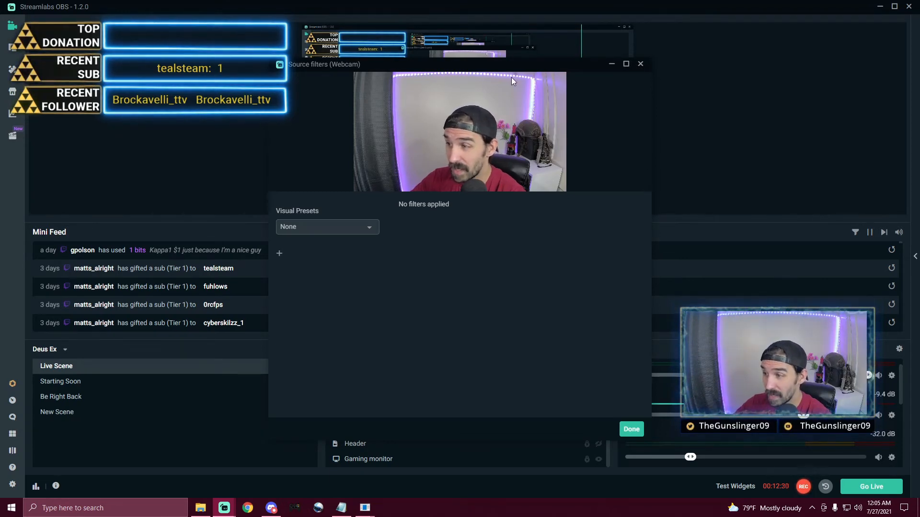
left_click(641, 64)
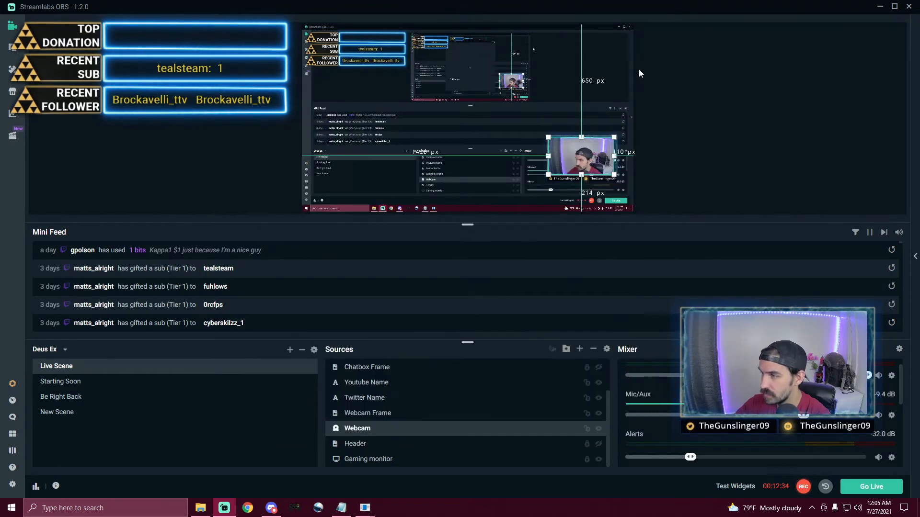
right_click(382, 430)
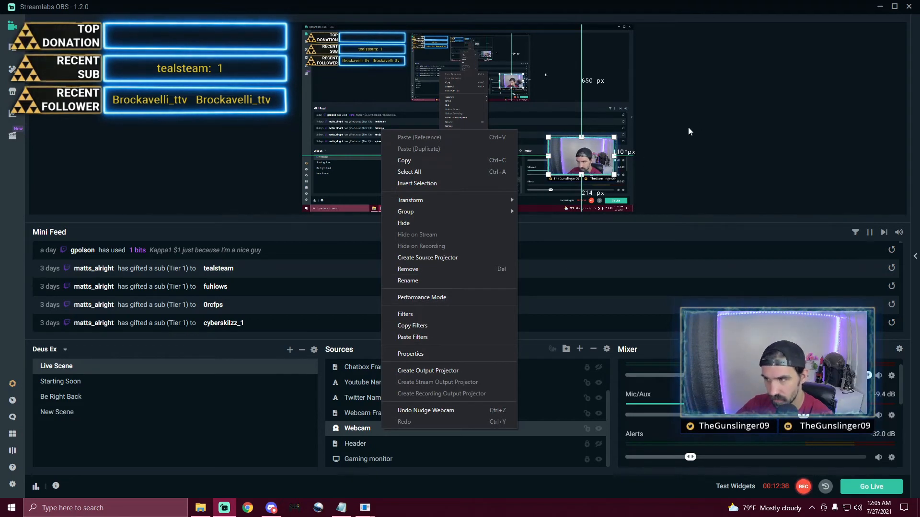
left_click(736, 122)
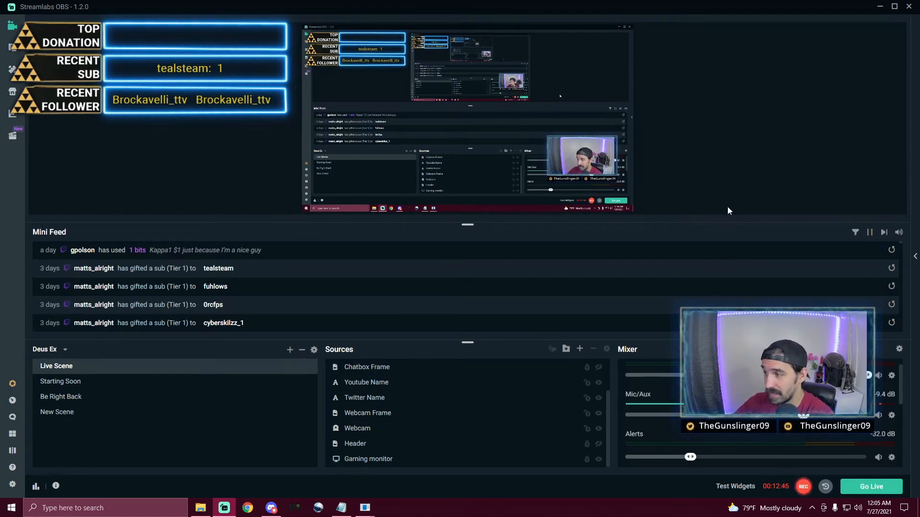
Hide the Webcam and Webcam Frame sources to uncover the audio mixer
scroll(759, 407, "up", 1)
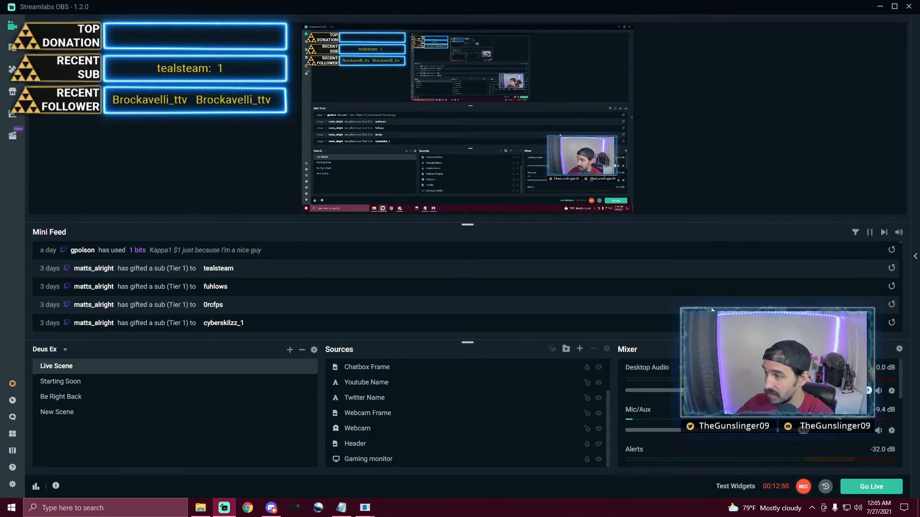
left_click(599, 429)
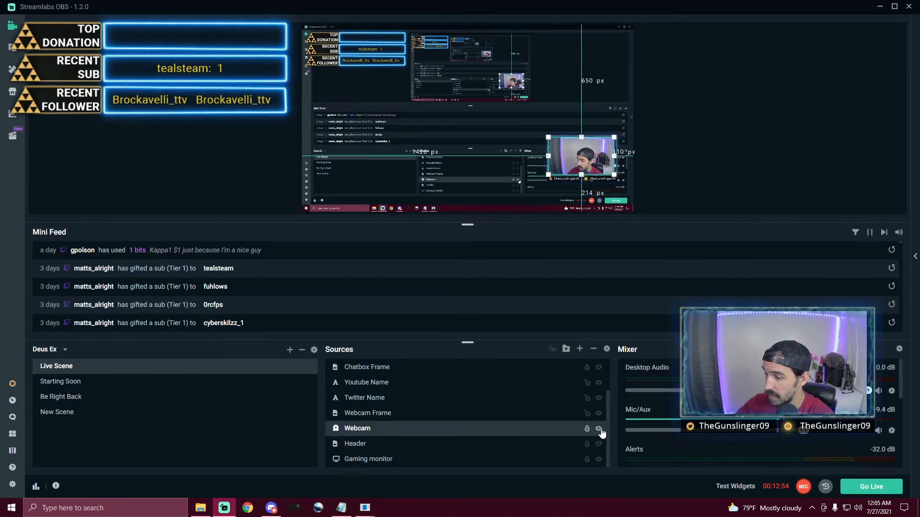
left_click(598, 413)
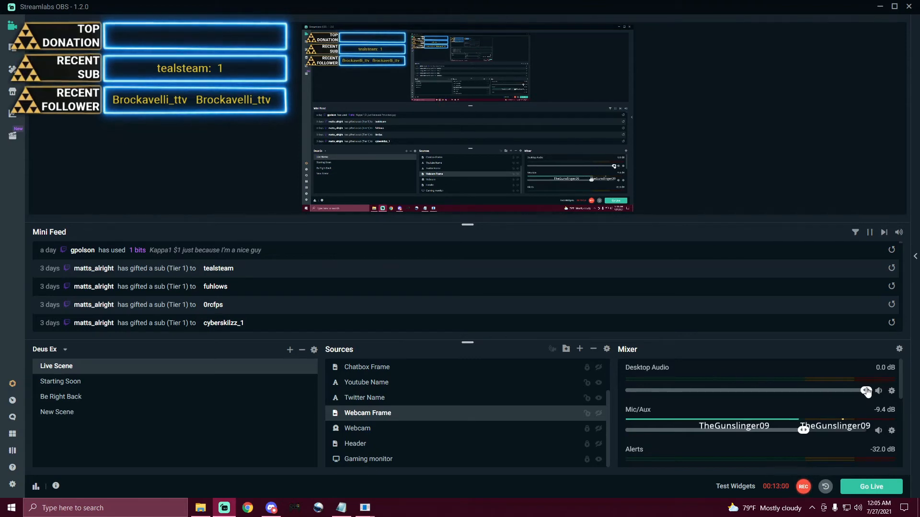
Lower the Desktop Audio volume to about -24.0 dB and set its output device to XF250Q (NVIDIA High Definition Audio)
left_click_drag(866, 390, 803, 392)
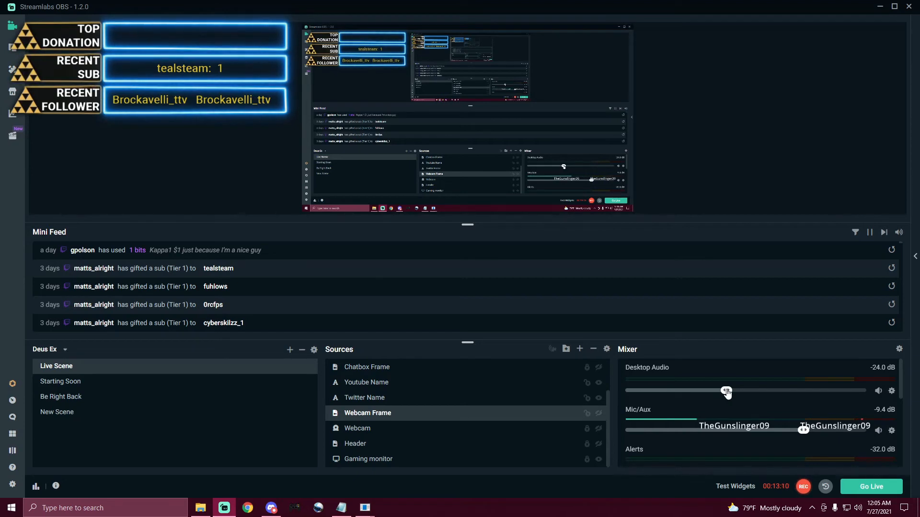
left_click_drag(726, 392, 722, 394)
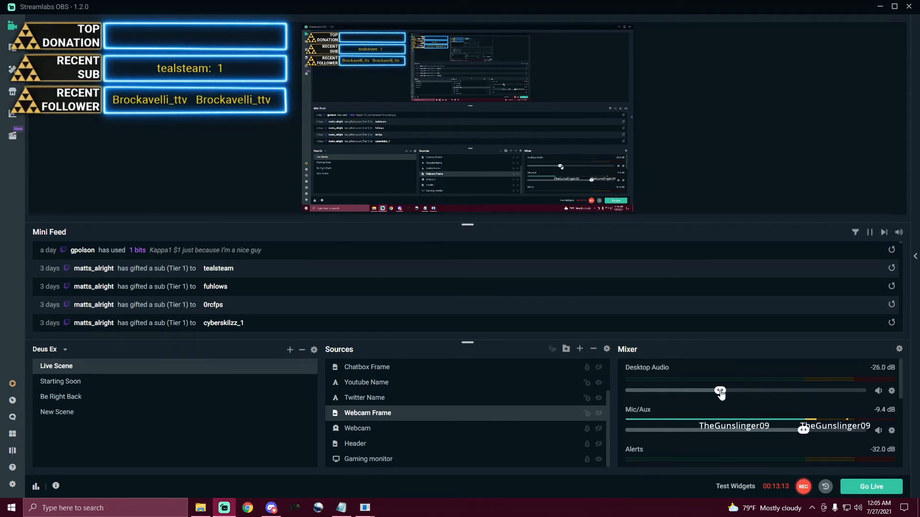
left_click(892, 392)
left_click(824, 285)
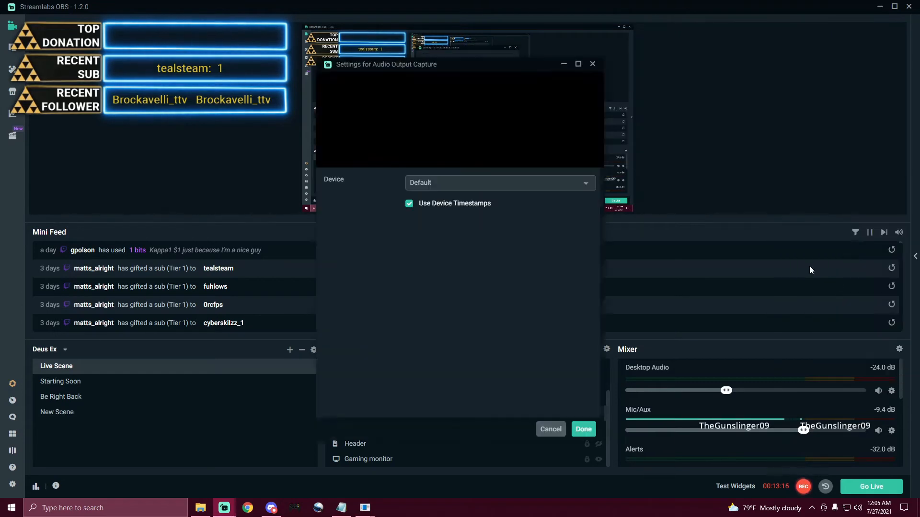
left_click(548, 182)
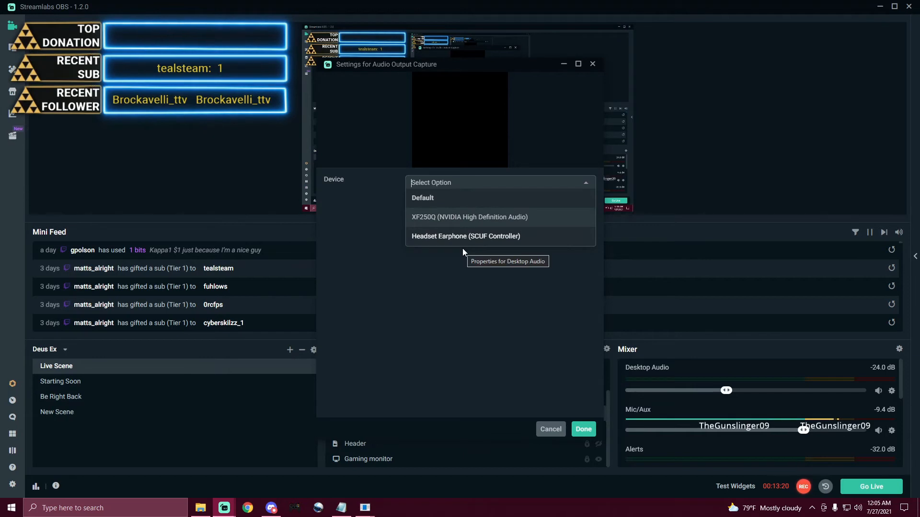
left_click(450, 221)
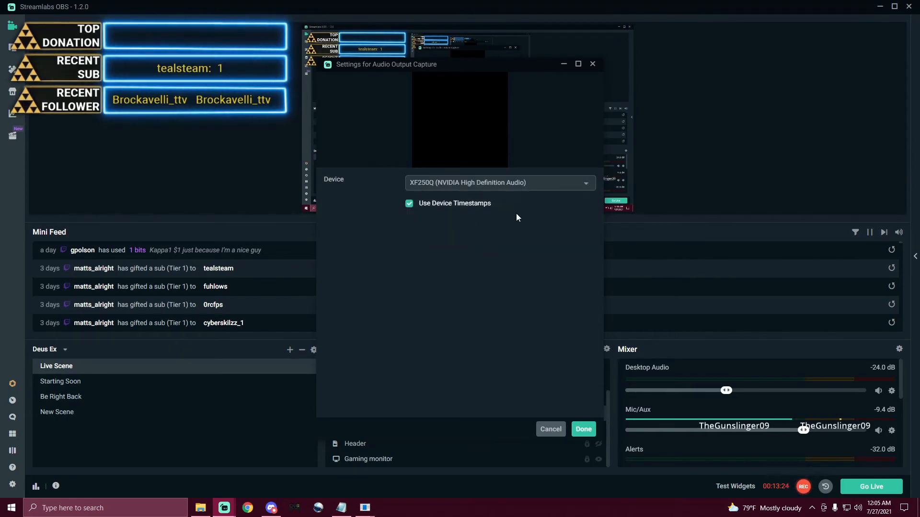
left_click(583, 430)
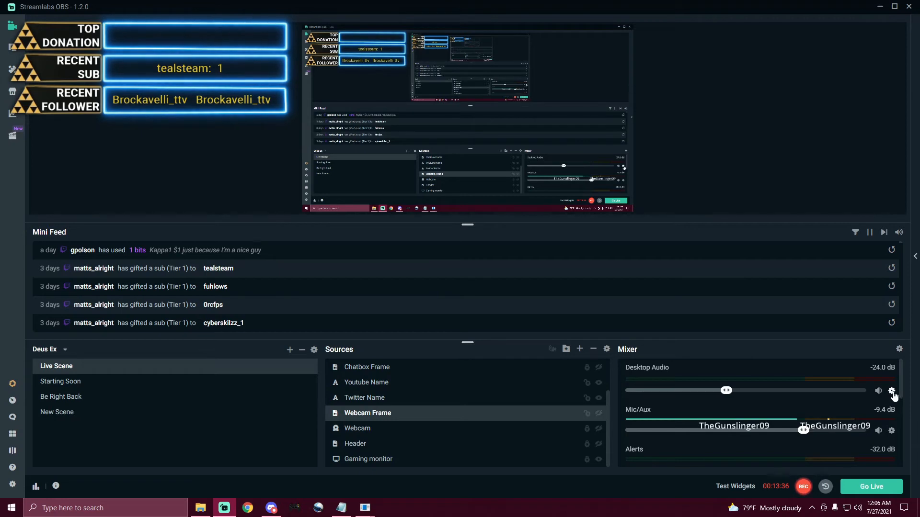
scroll(789, 384, "down", 5)
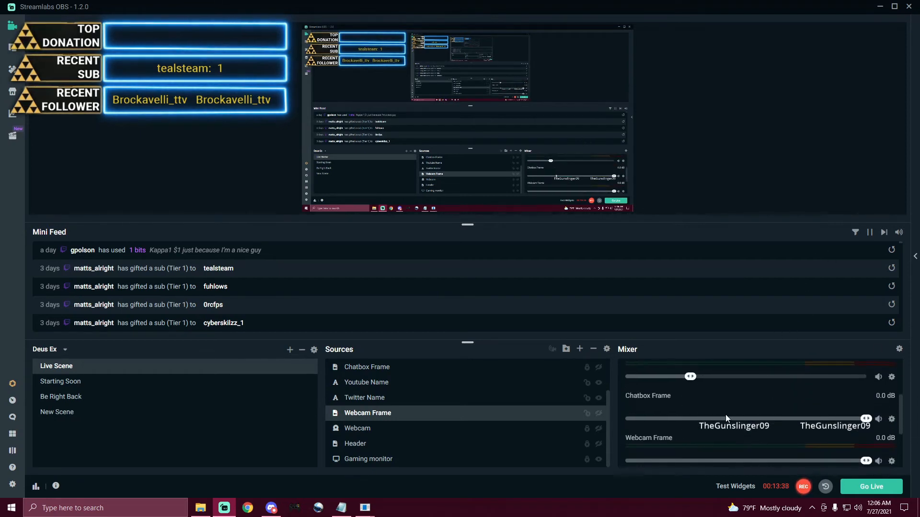
Mute the Webcam, Header and Webcam Frame audio channels in the mixer
scroll(748, 396, "down", 1)
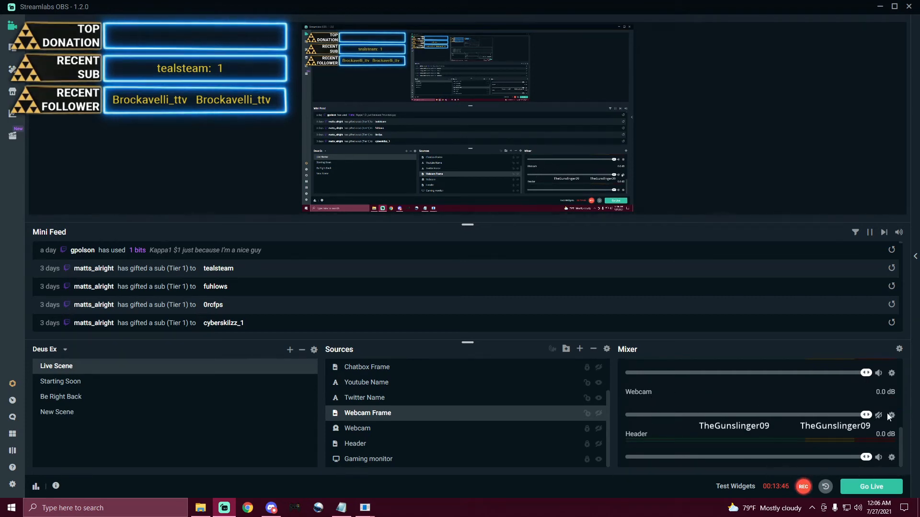
left_click(879, 458)
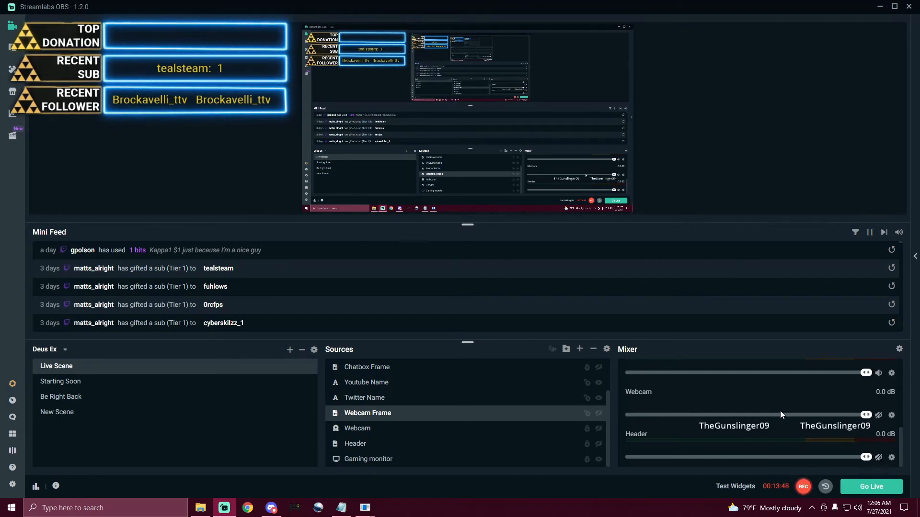
scroll(786, 397, "up", 2)
scroll(872, 450, "down", 1)
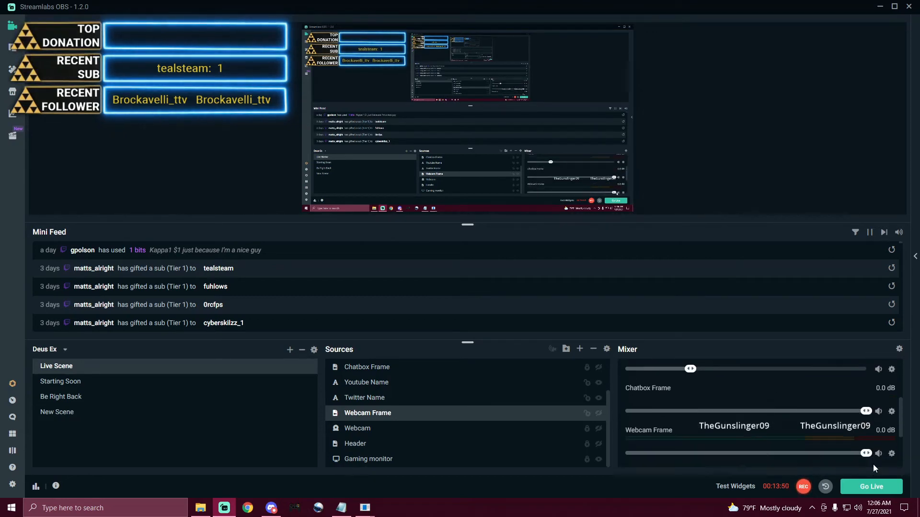
left_click(879, 421)
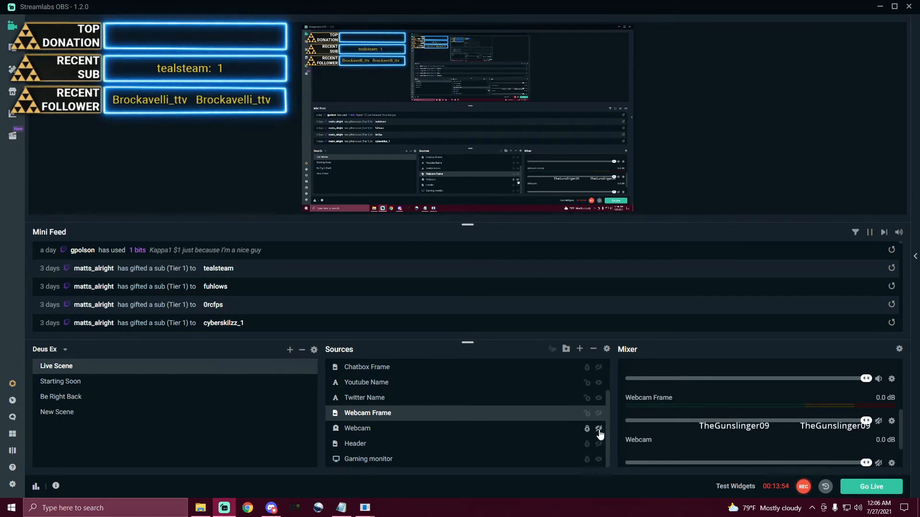
scroll(847, 437, "up", 4)
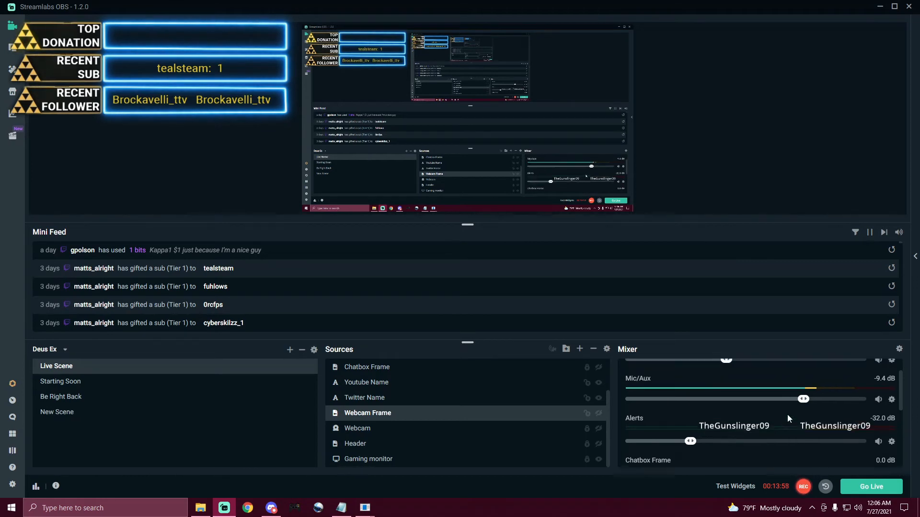
scroll(781, 415, "up", 2)
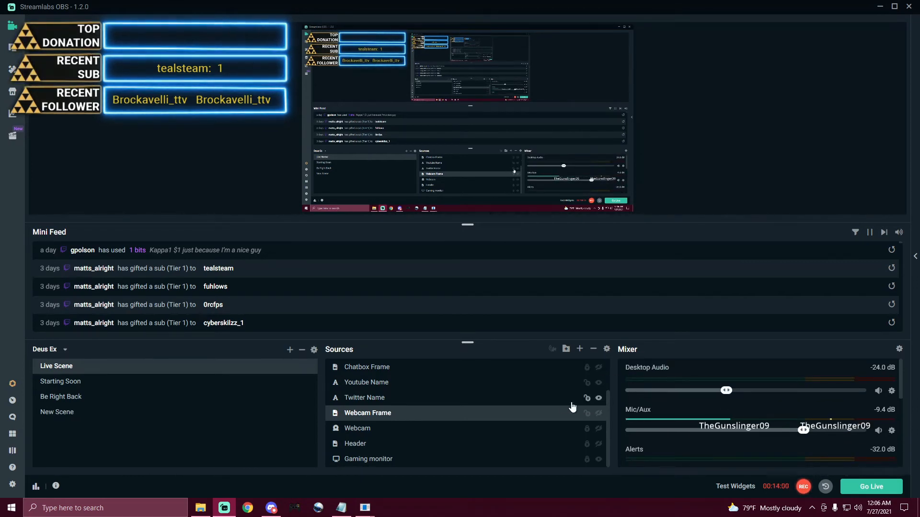
Make the Webcam and Webcam Frame sources visible again, and lock the Webcam Frame, Twitter Name and Youtube Name sources
left_click(598, 428)
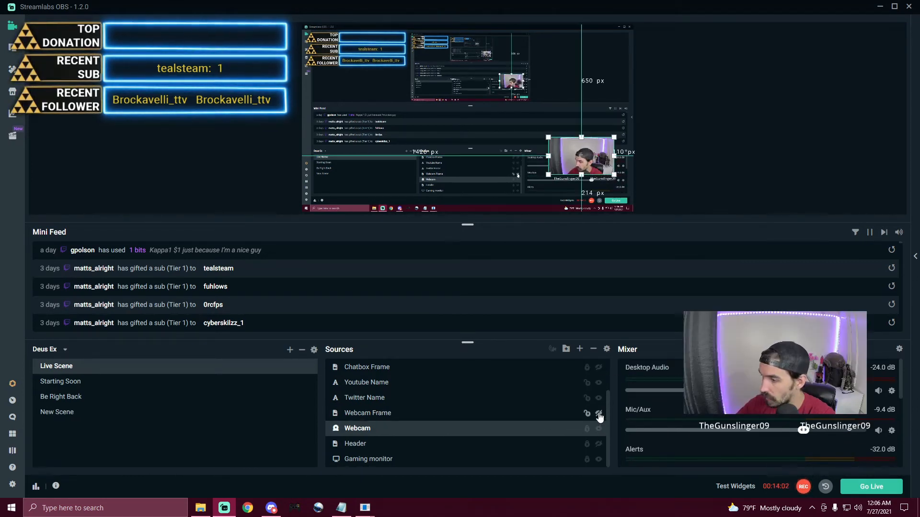
left_click(598, 413)
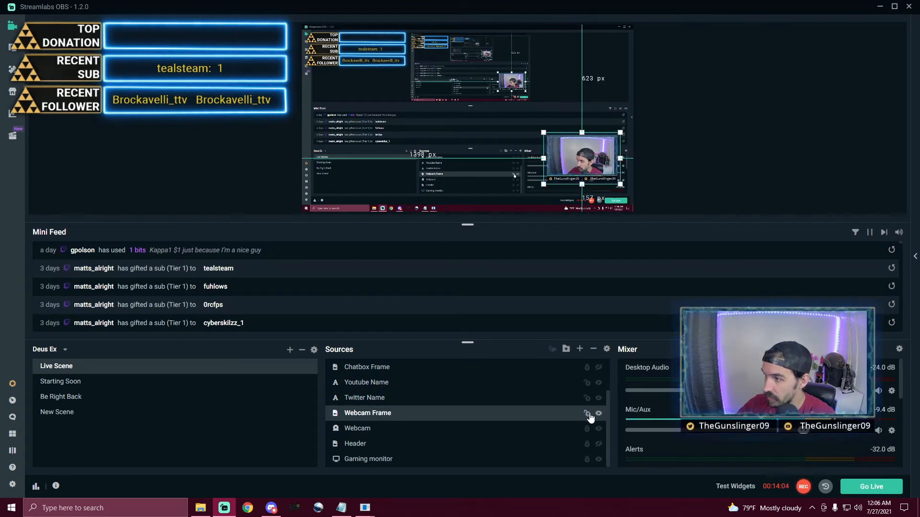
left_click(590, 398)
left_click(587, 383)
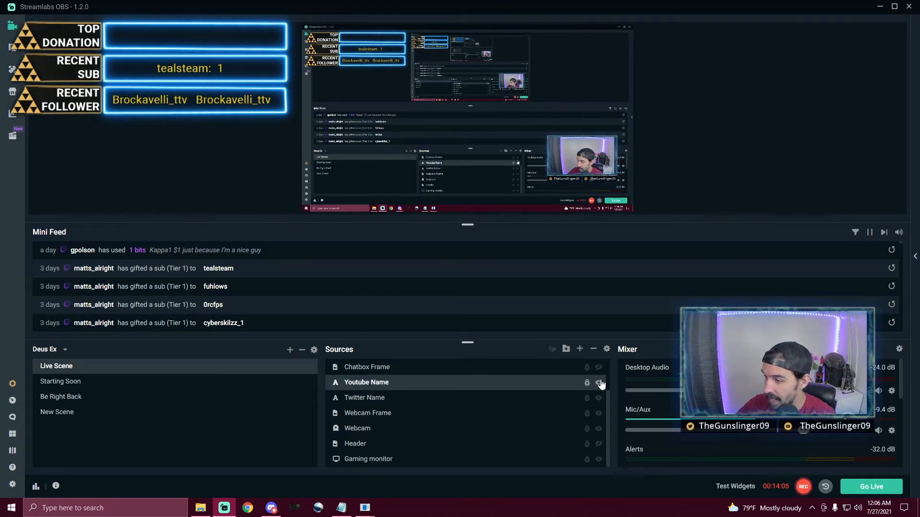
scroll(588, 394, "up", 3)
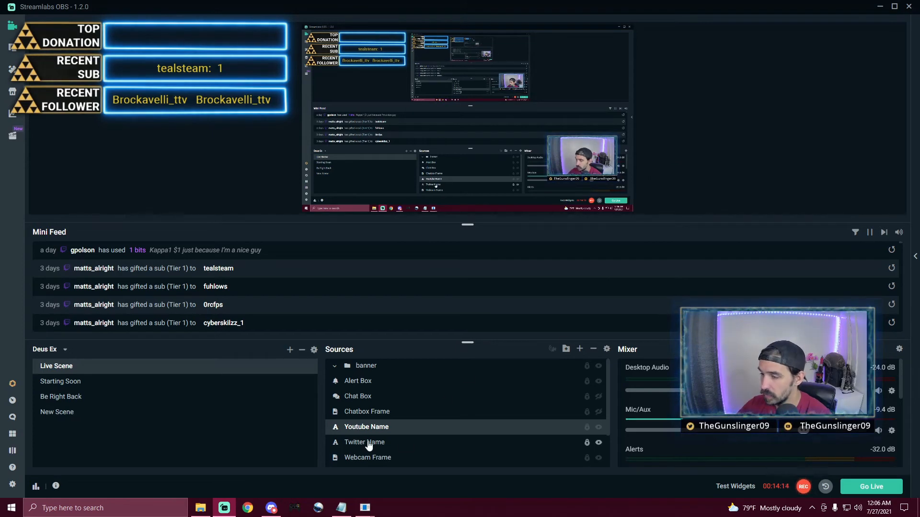
scroll(376, 433, "down", 3)
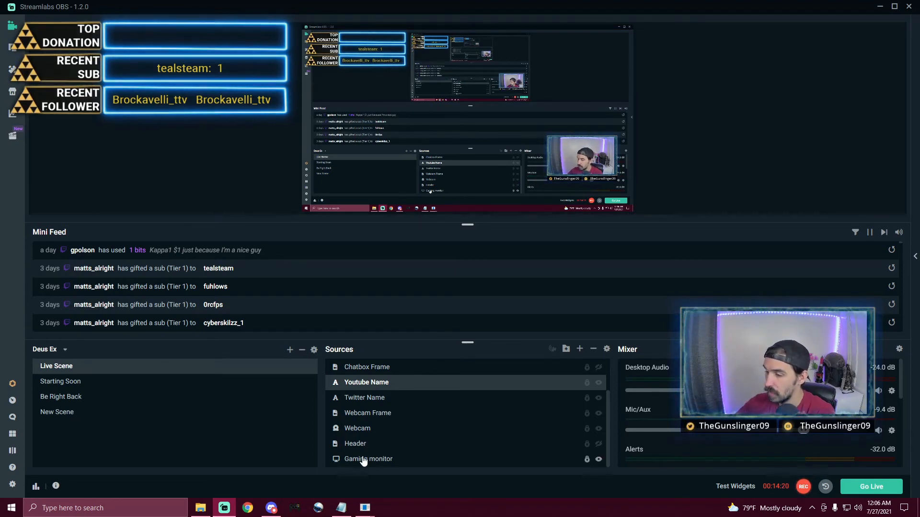
right_click(61, 370)
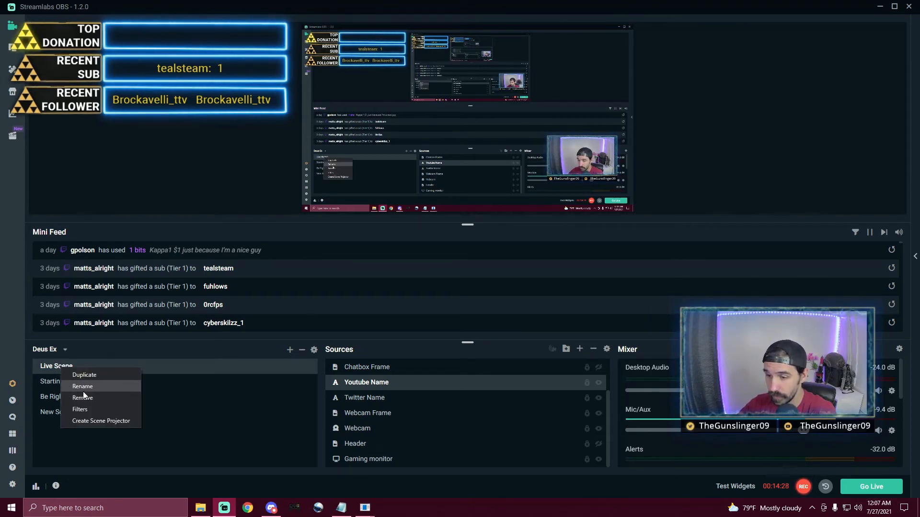
left_click(118, 189)
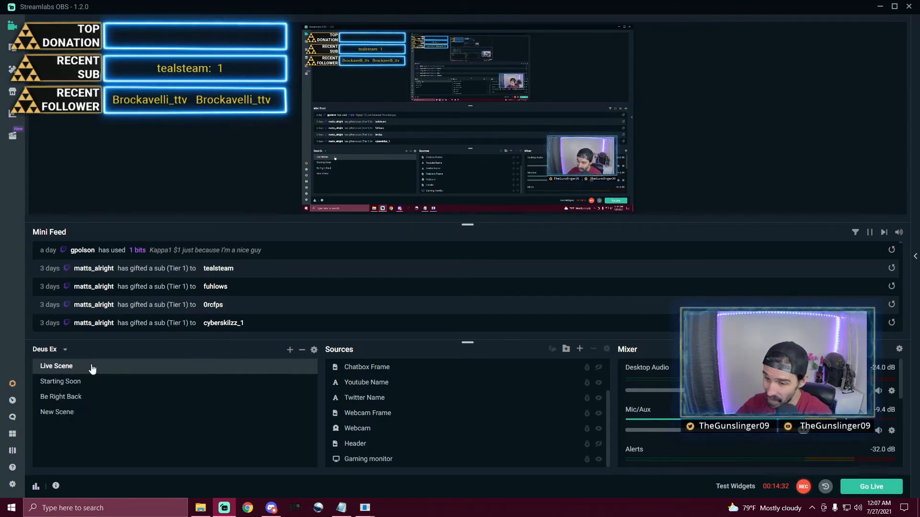